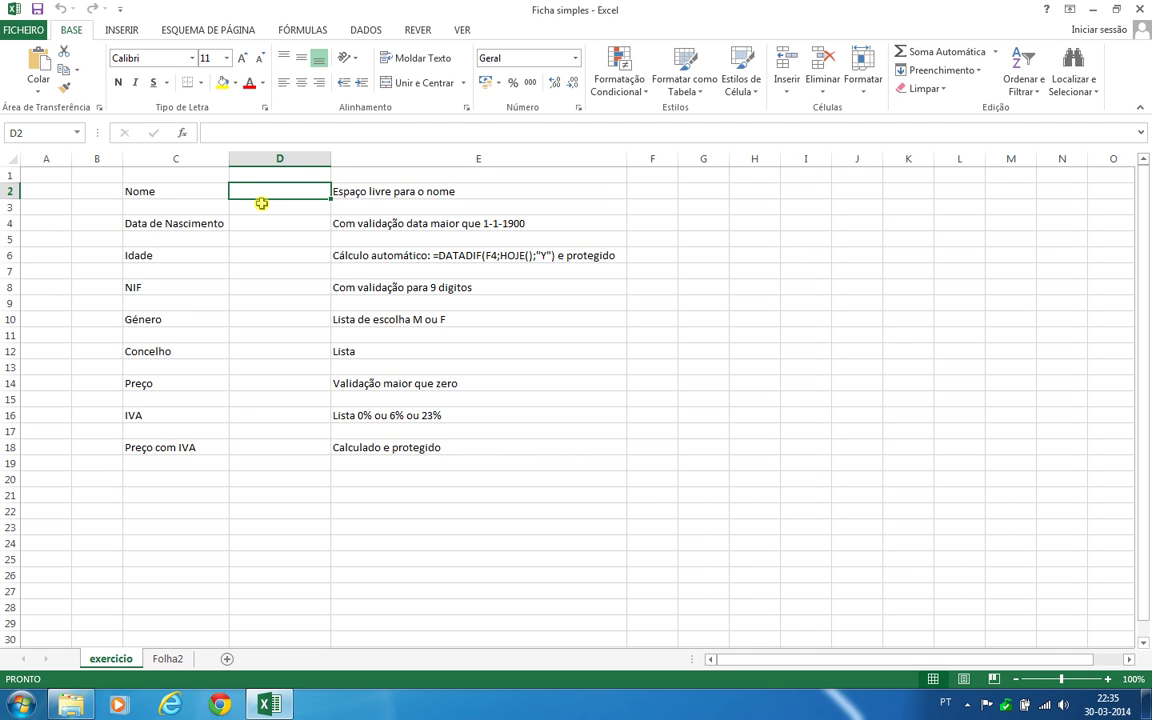
Enter the sample text ABC in the Nome cell D2
type("ABC")
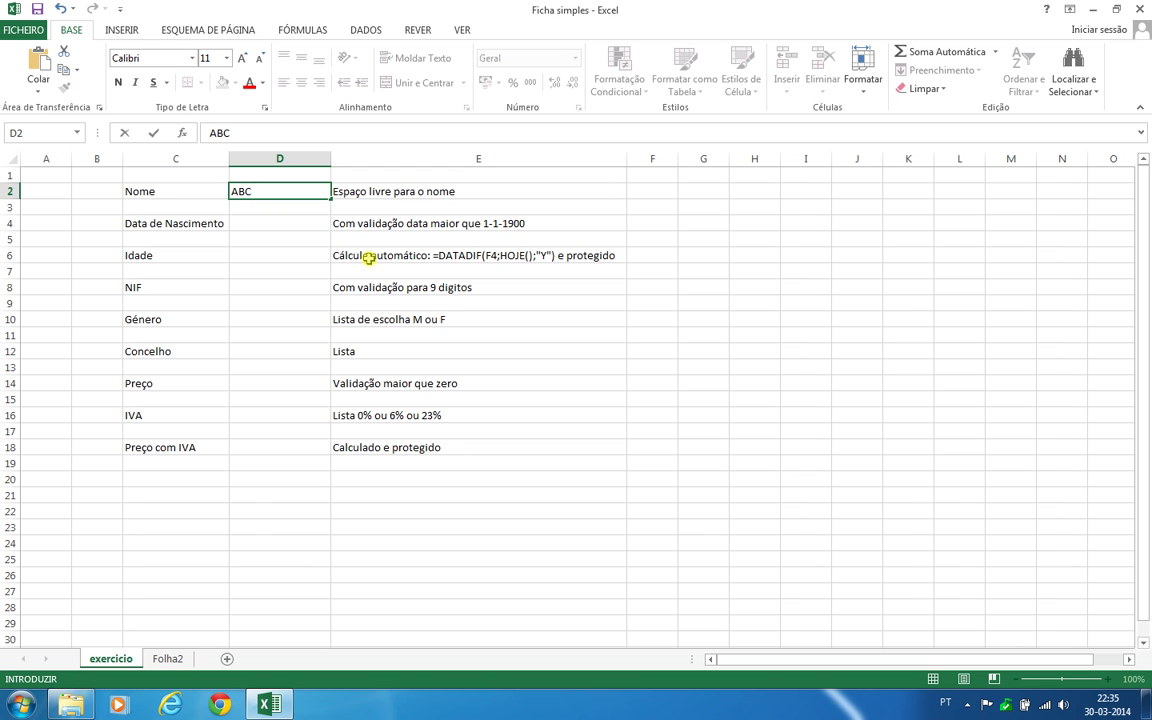
left_click(303, 234)
left_click(285, 195)
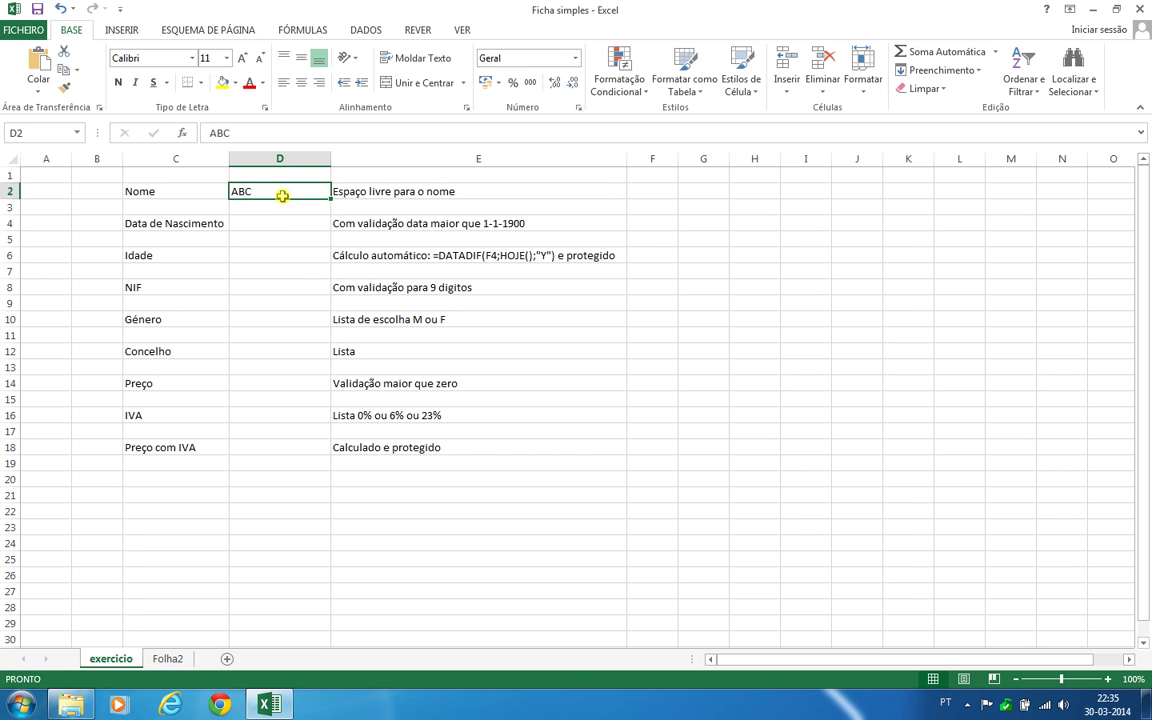
Format D2 with a yellow fill, bold text and left alignment
left_click(222, 82)
left_click(301, 82)
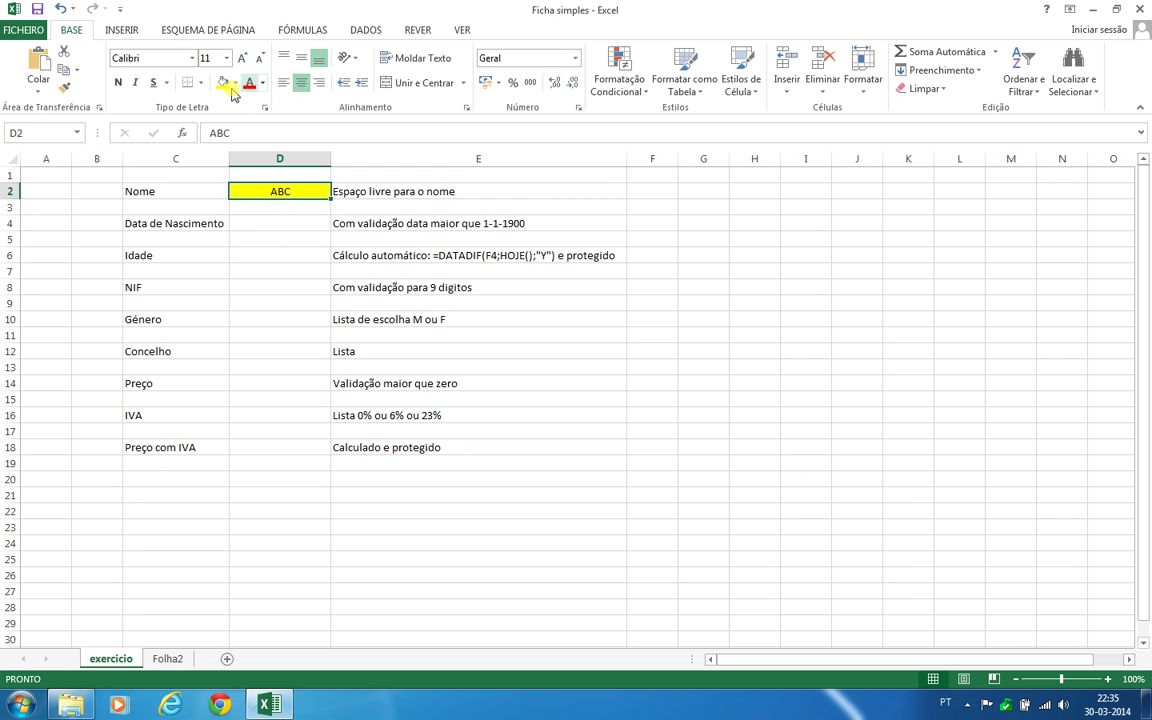
left_click(118, 82)
left_click(283, 82)
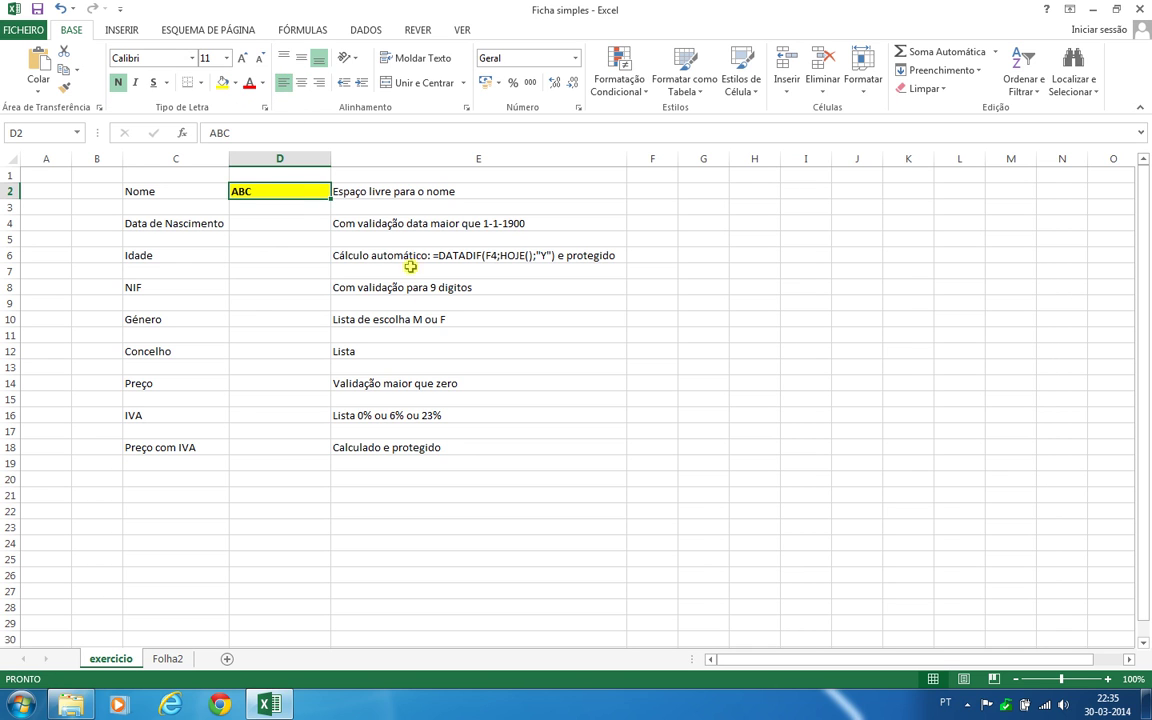
left_click(292, 223)
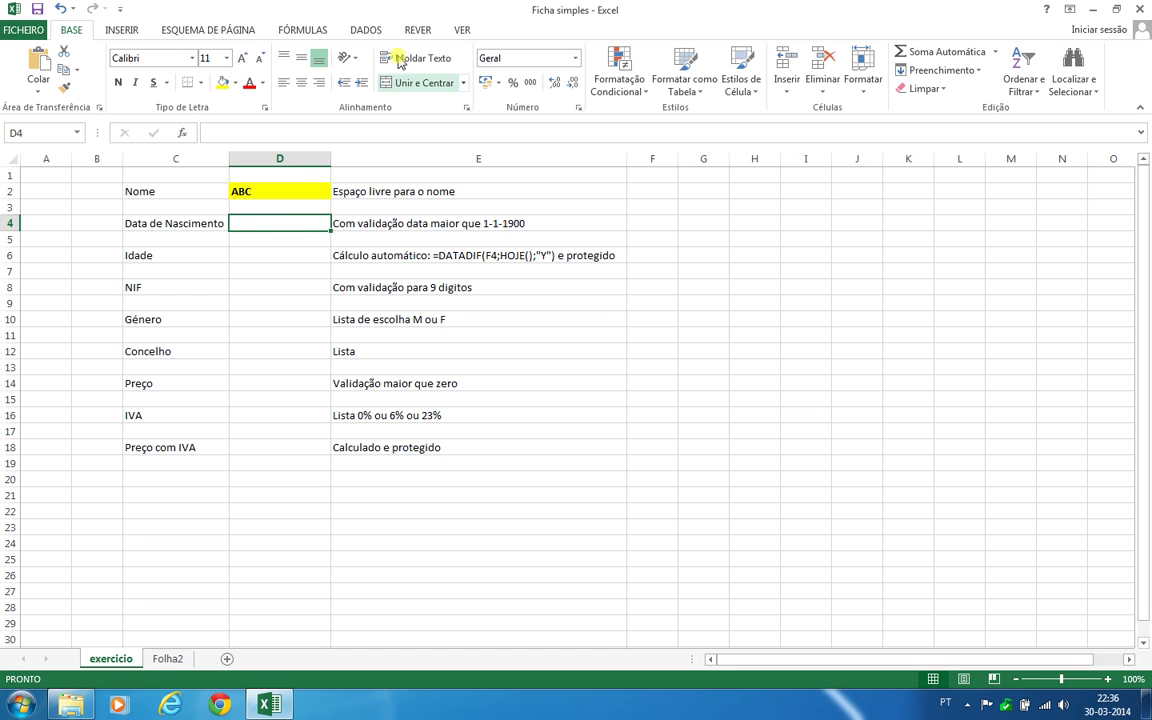
Add a Data Validation rule limiting D4 to dates greater than 1-1-1900
left_click(366, 28)
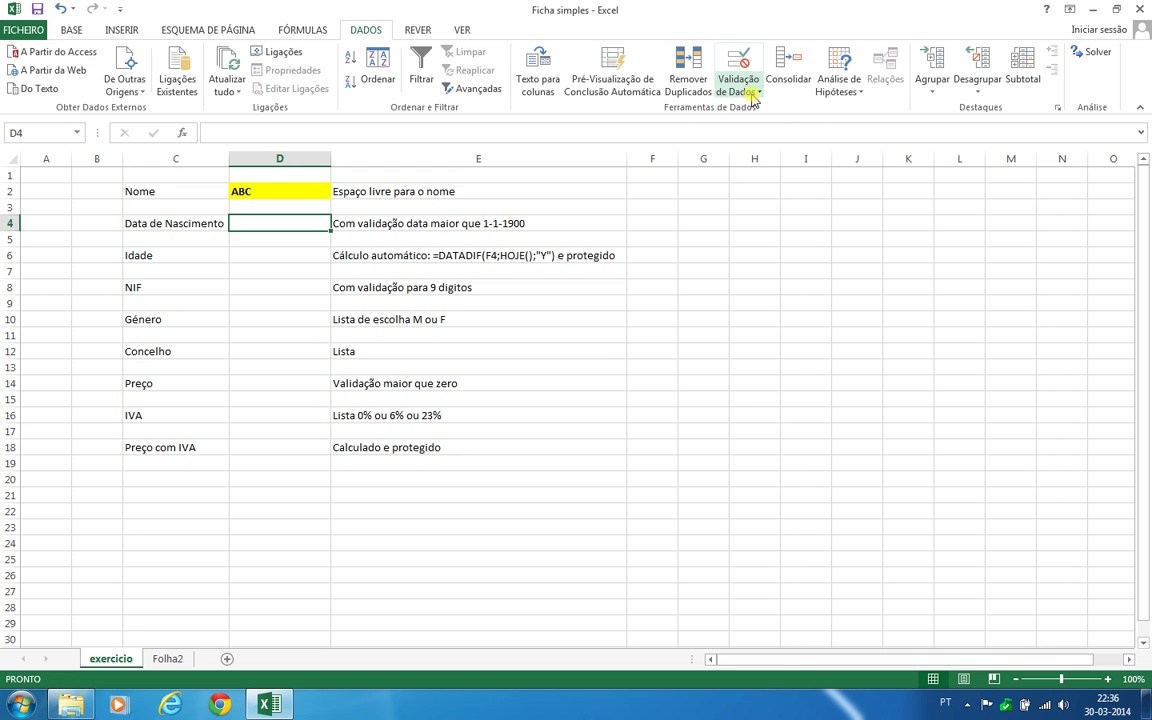
left_click(753, 95)
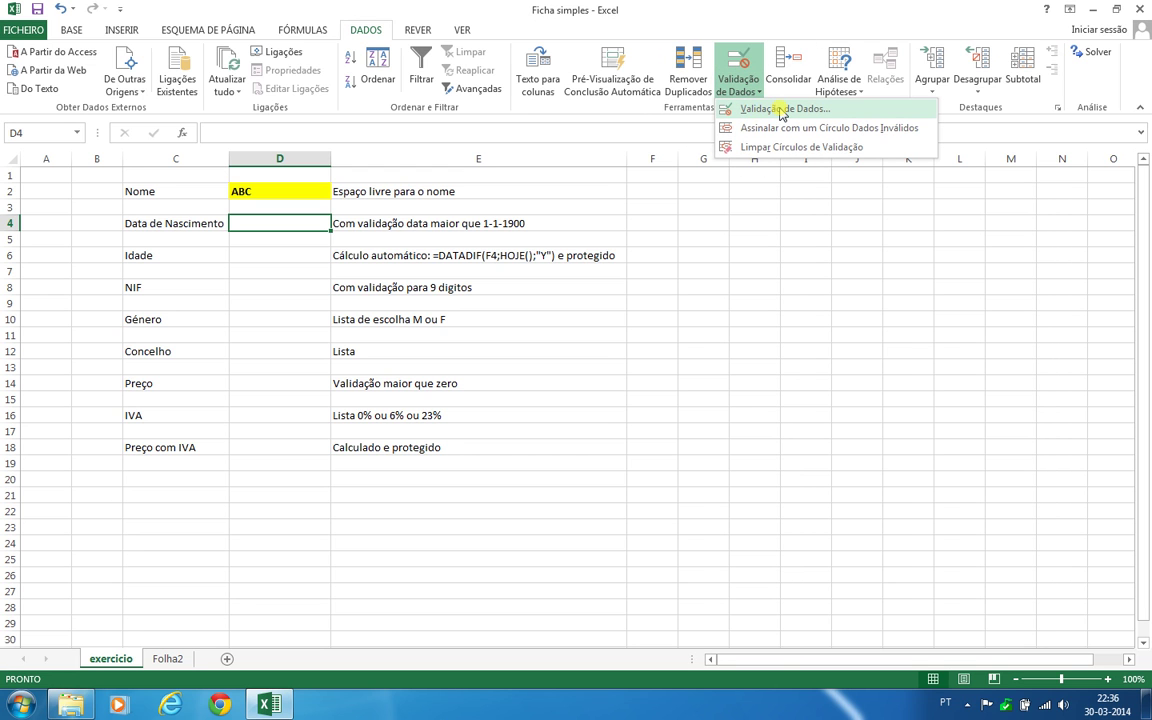
left_click(782, 112)
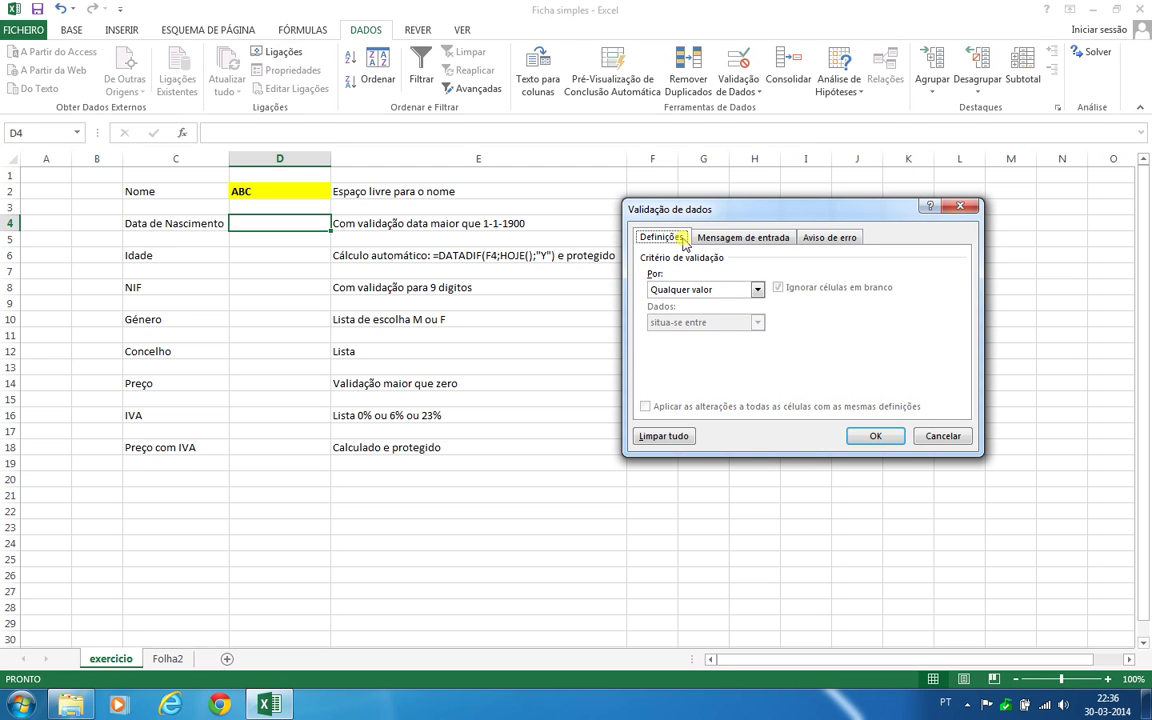
left_click(703, 290)
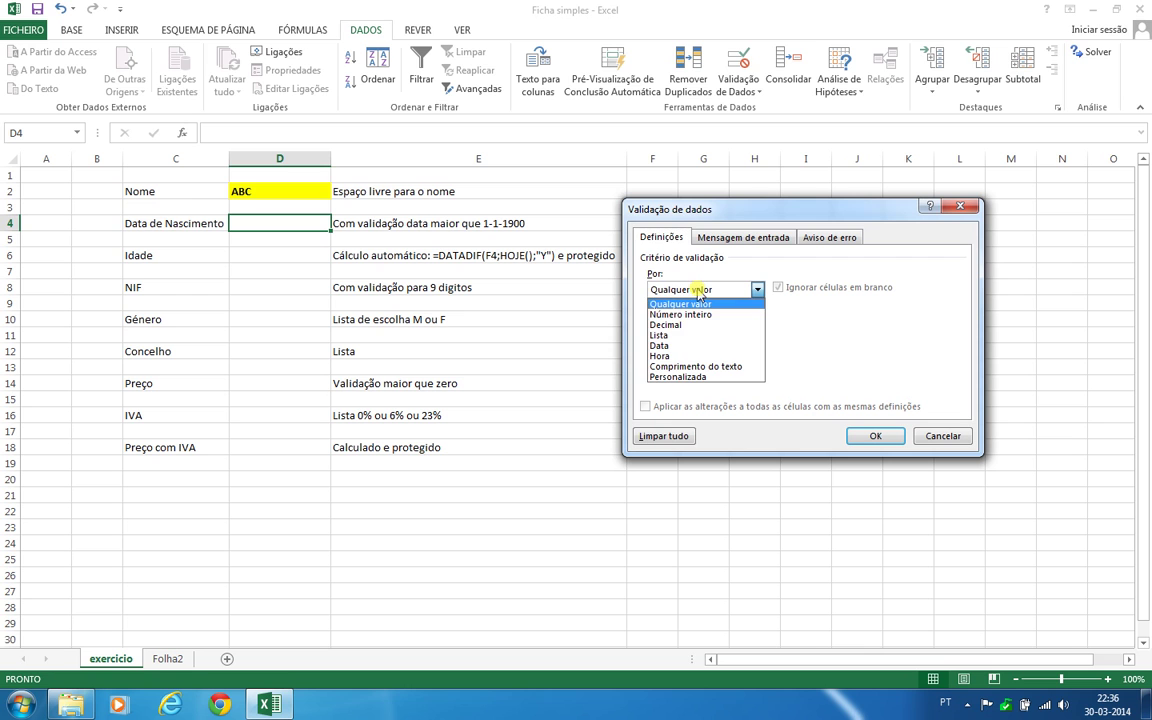
left_click(710, 345)
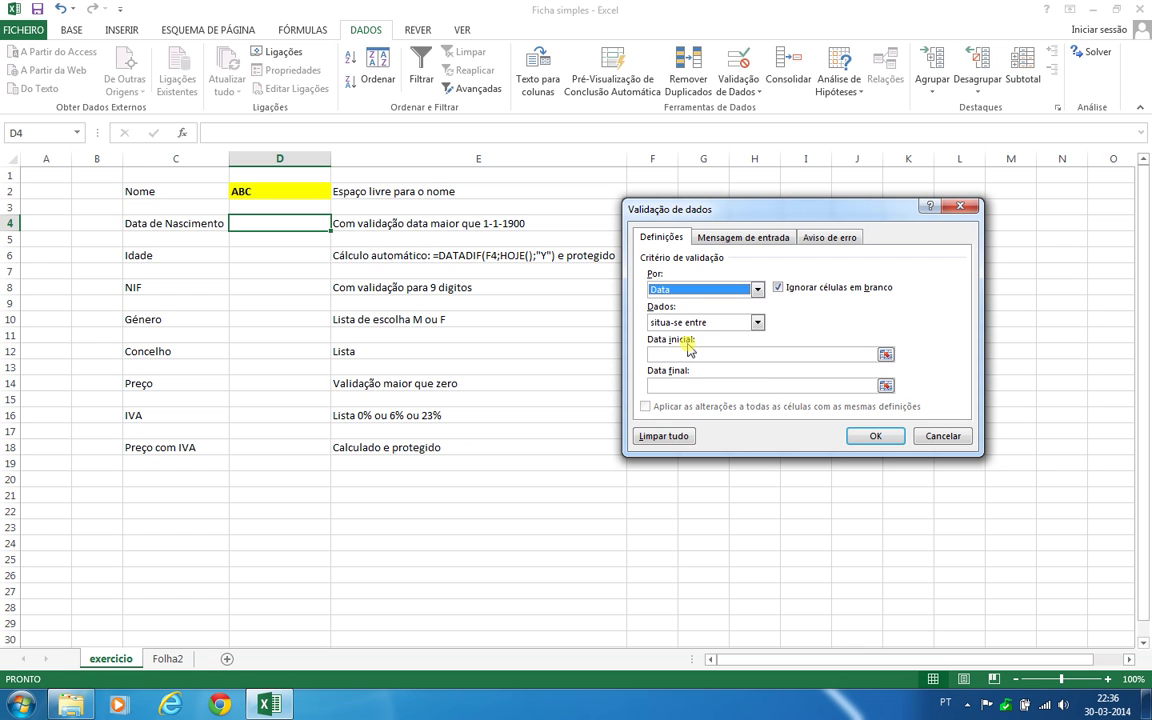
left_click(681, 322)
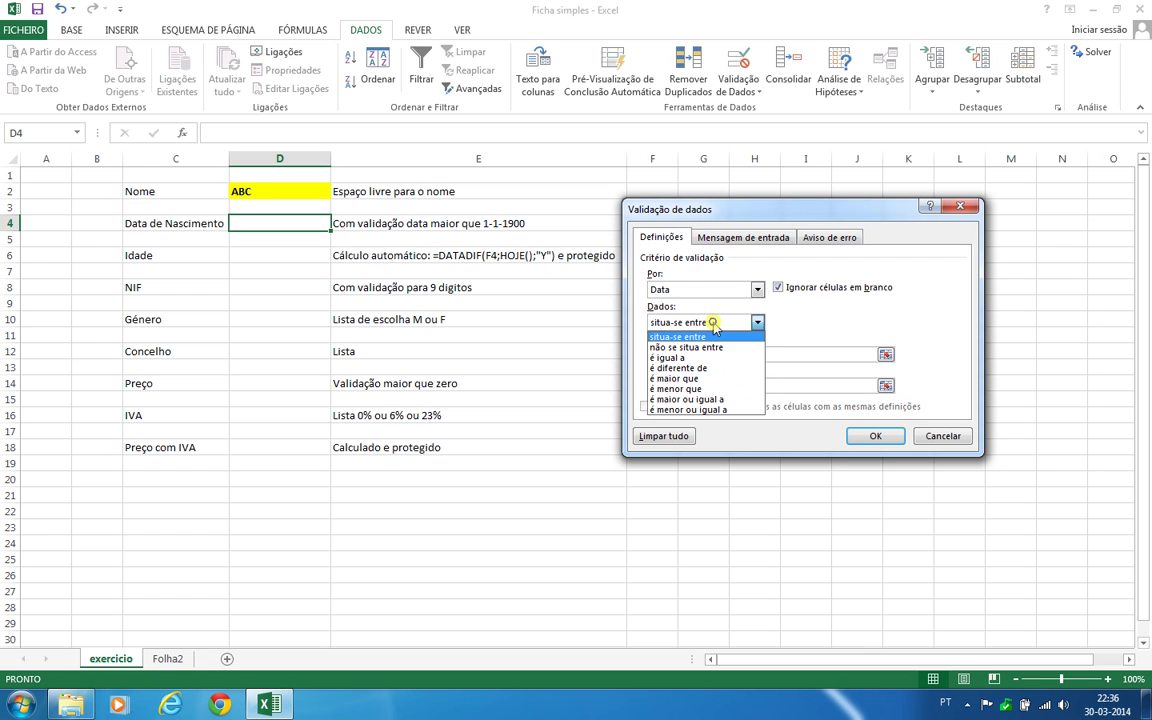
left_click(718, 378)
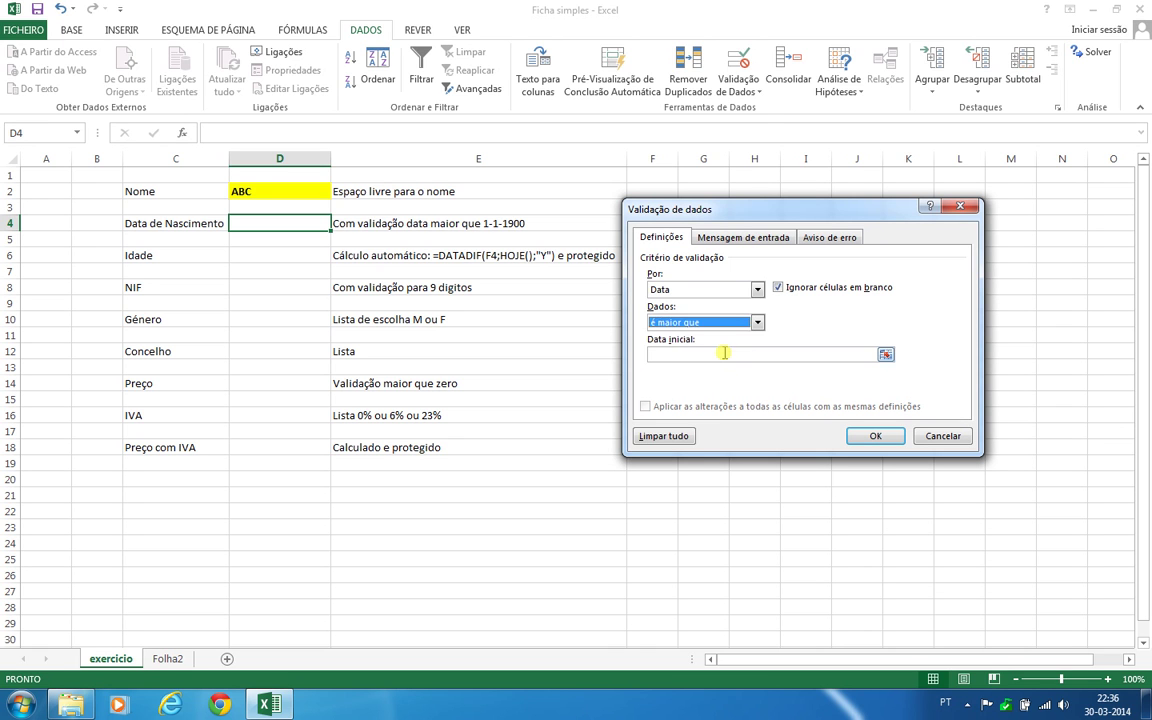
type("1")
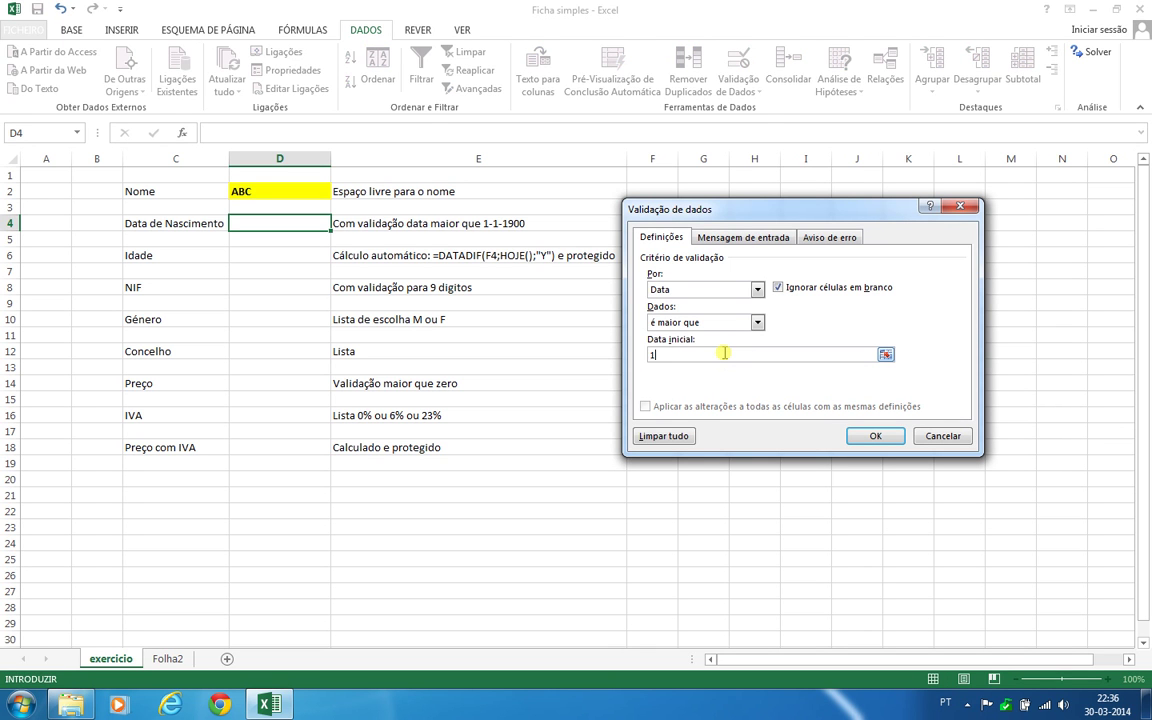
type("-1-1900")
left_click(873, 435)
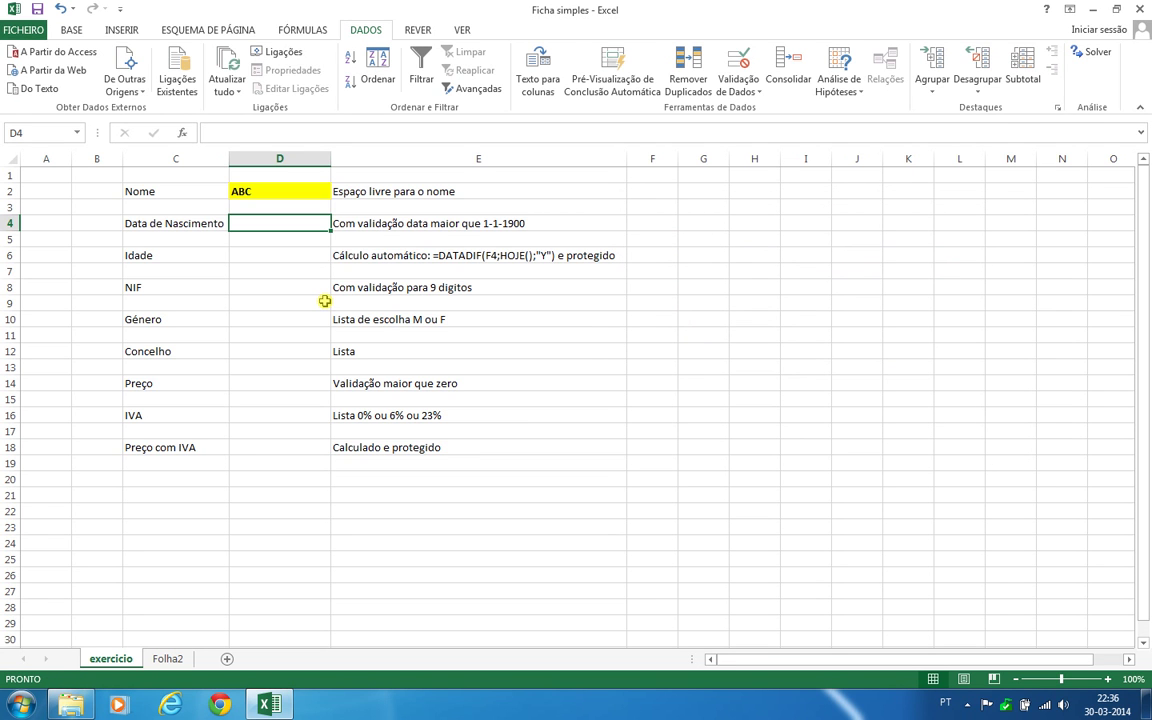
Enter 1-10-1988 in D4 and format it bold, left-aligned, yellow, in dd-mm-yyyy format
type("1")
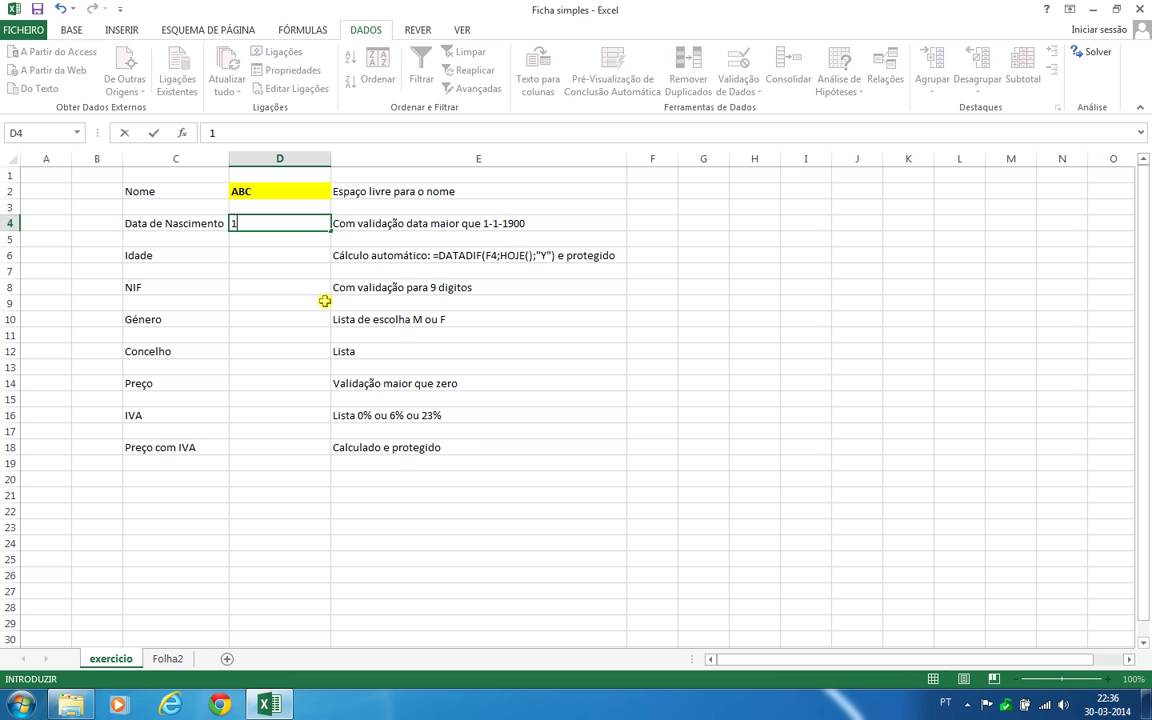
type("-10-1988")
key("Return")
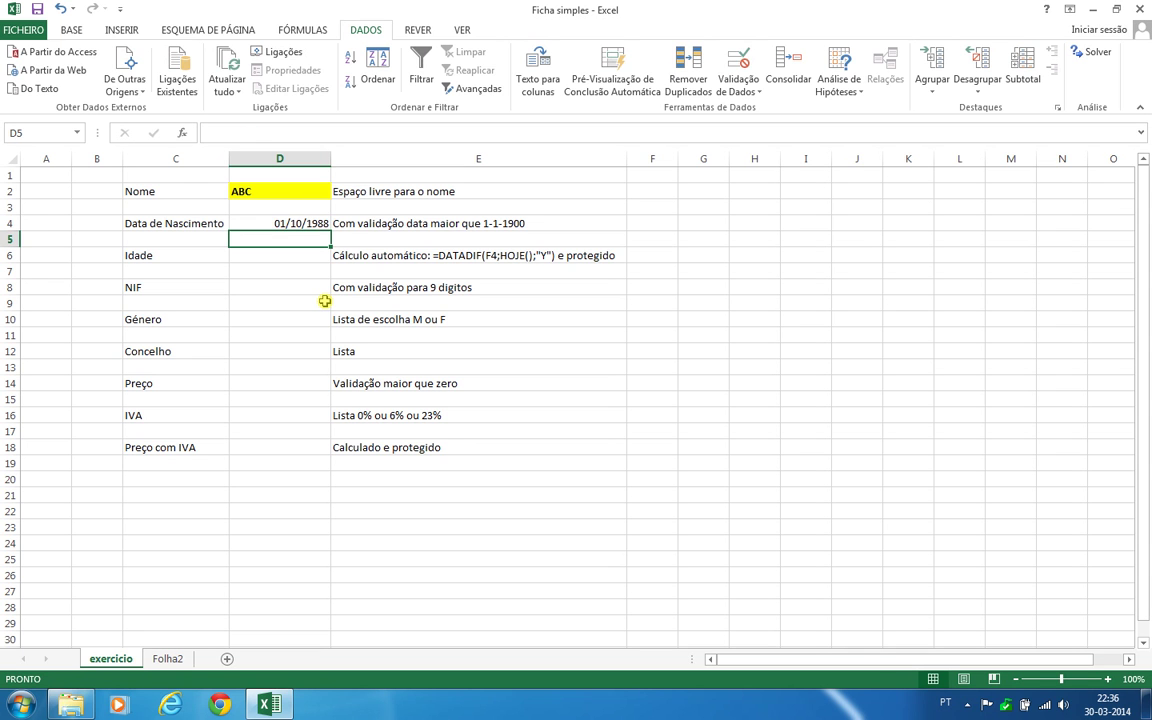
left_click(270, 220)
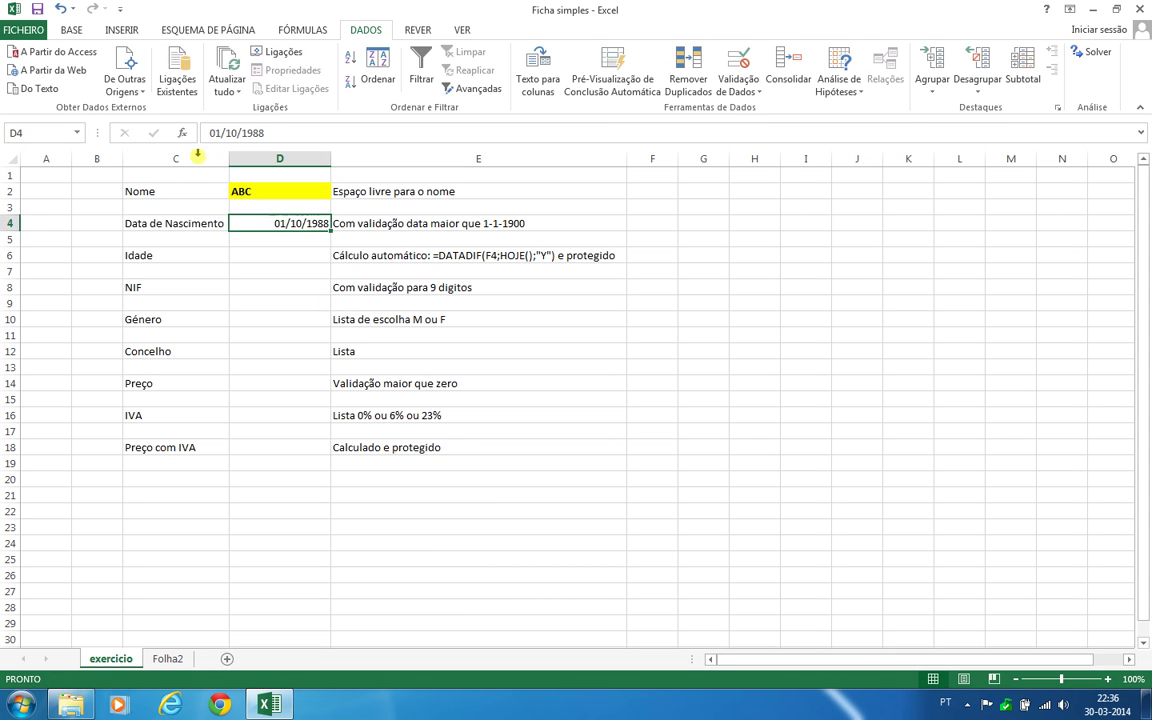
left_click(68, 29)
left_click(222, 82)
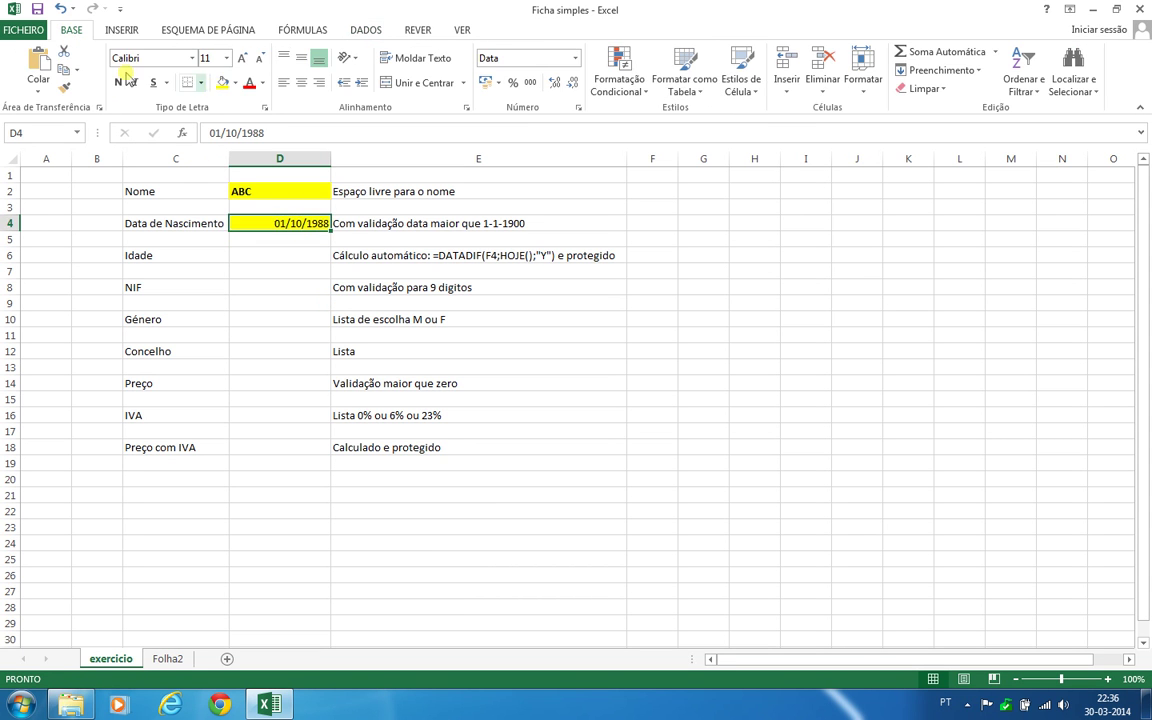
left_click(118, 82)
left_click(284, 82)
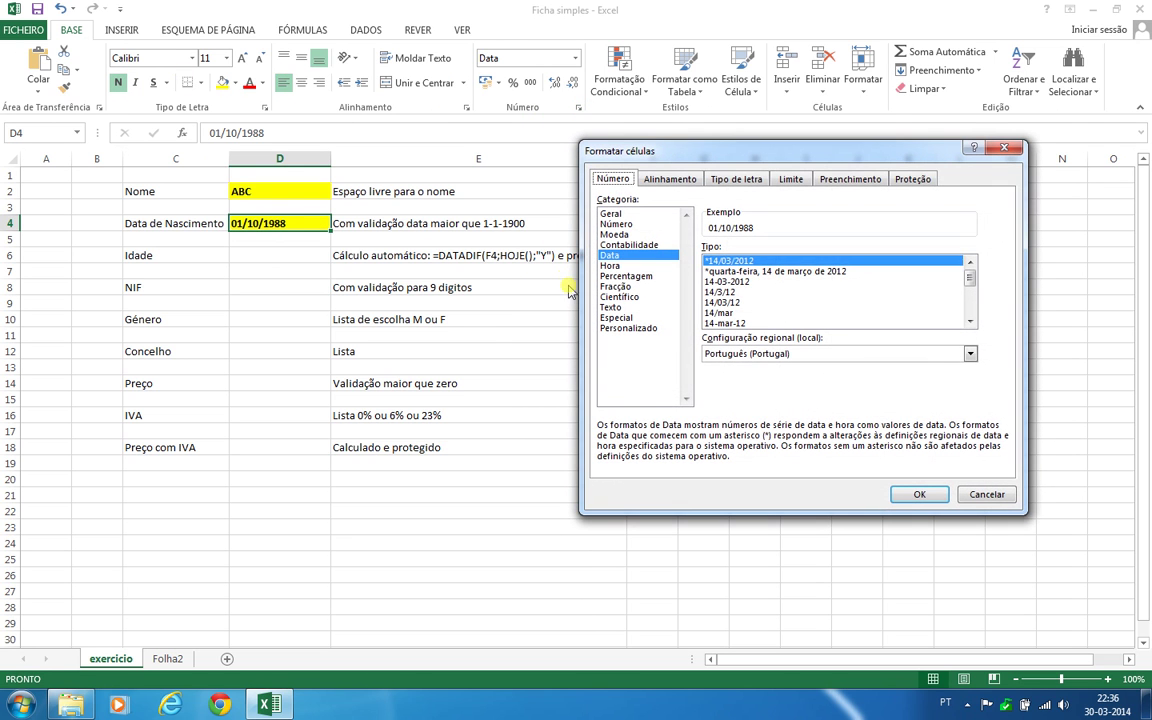
left_click(760, 281)
left_click(919, 495)
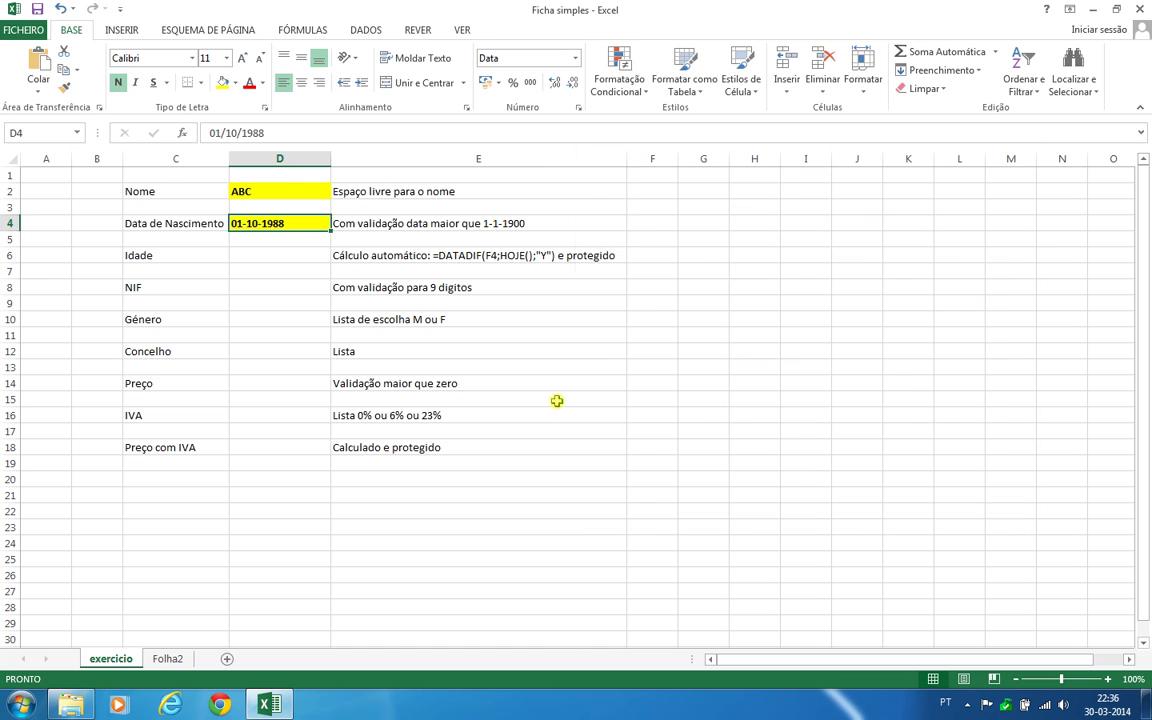
left_click(293, 270)
Test D4 with 1-5-1888, see it rejected, and discard the entry
left_click(296, 223)
type("1")
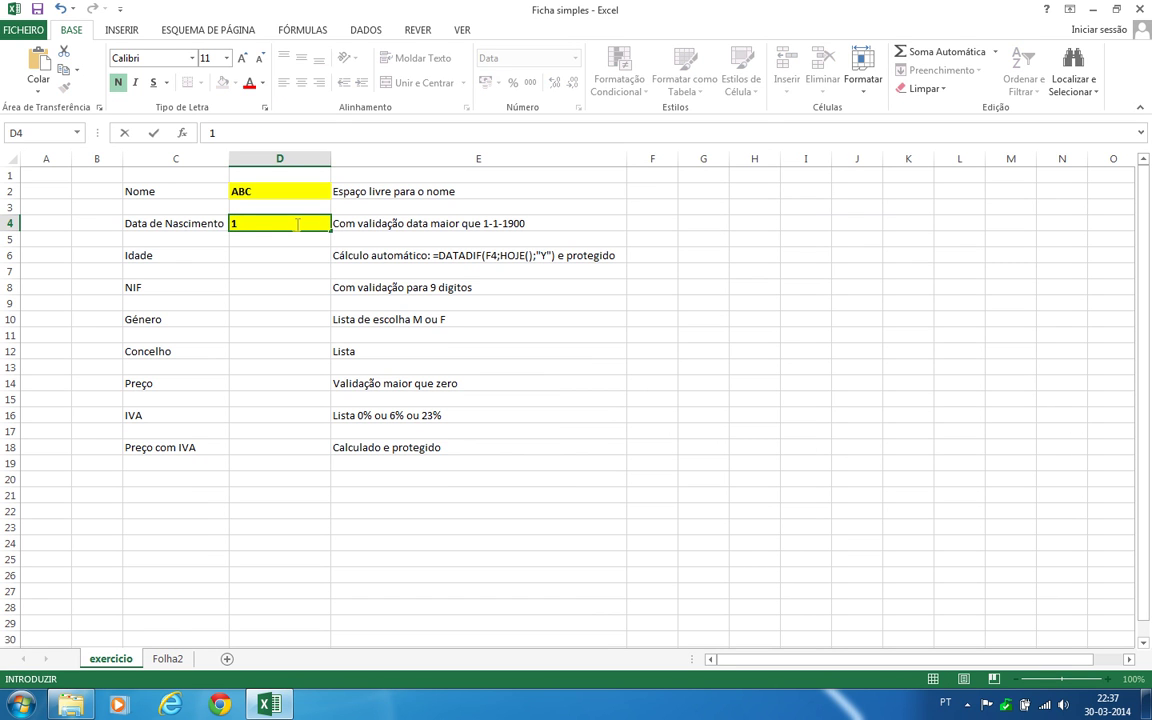
type("-5-1888")
key("Return")
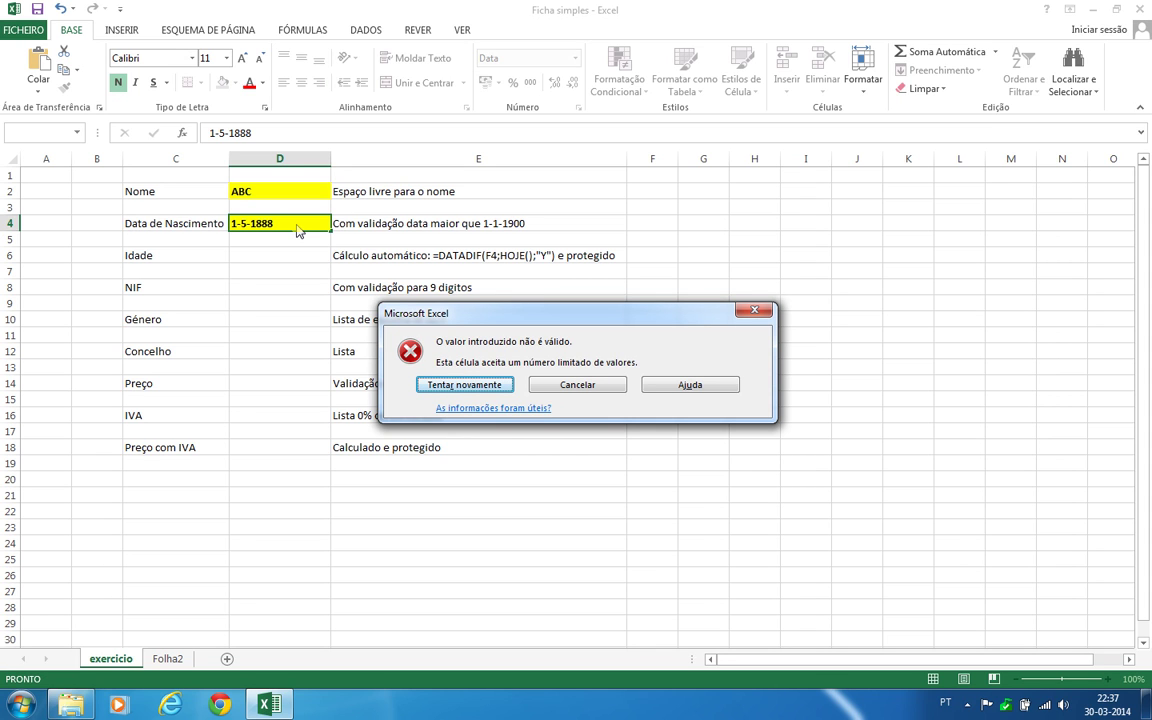
left_click(463, 385)
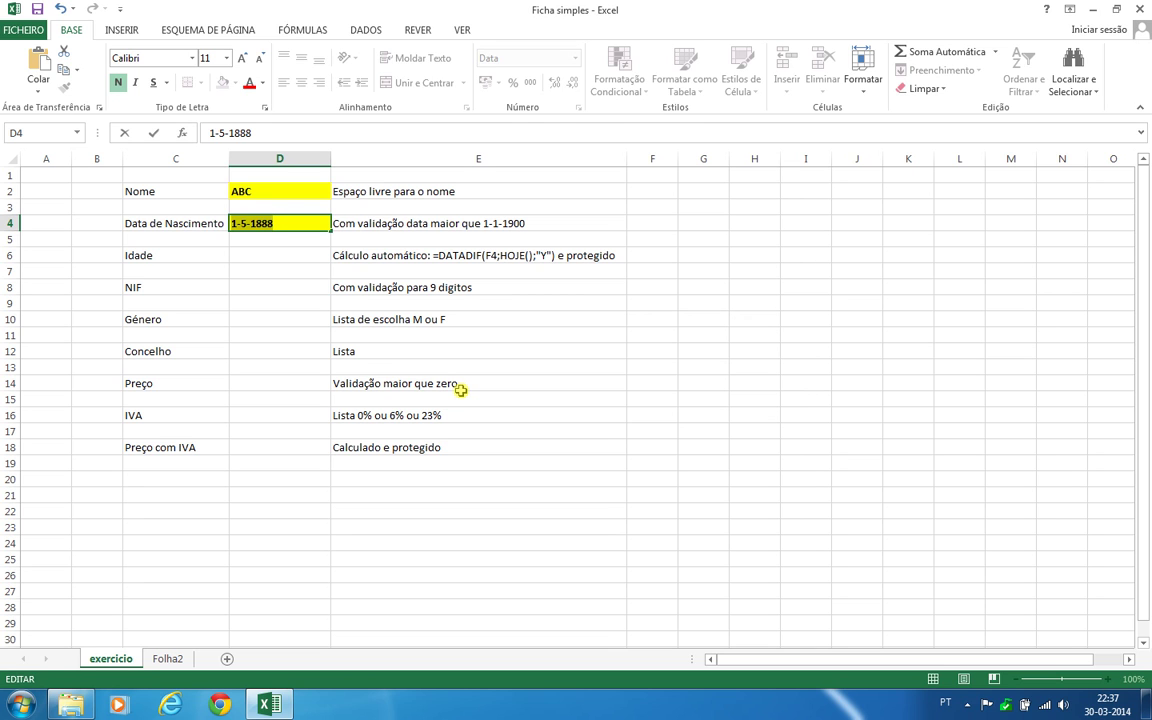
key("Escape")
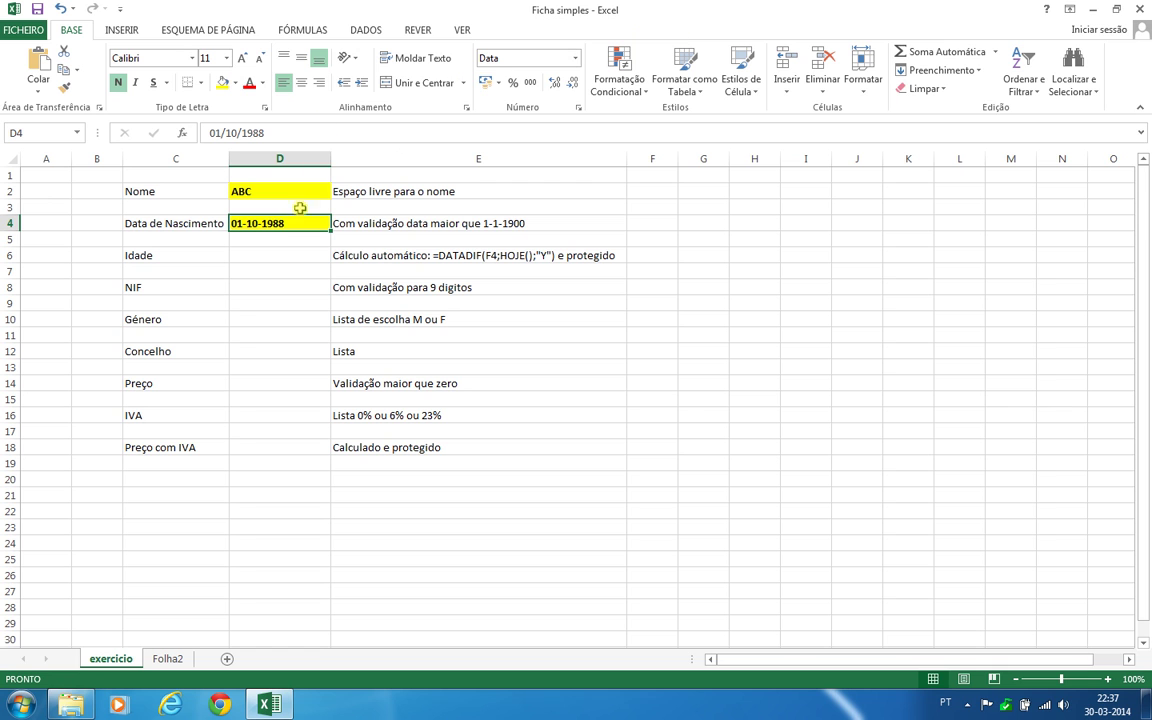
Give D4 the input message 'Data de Nascimento': 'Introduza a data no formato DD-MM-AAAA'
left_click(368, 34)
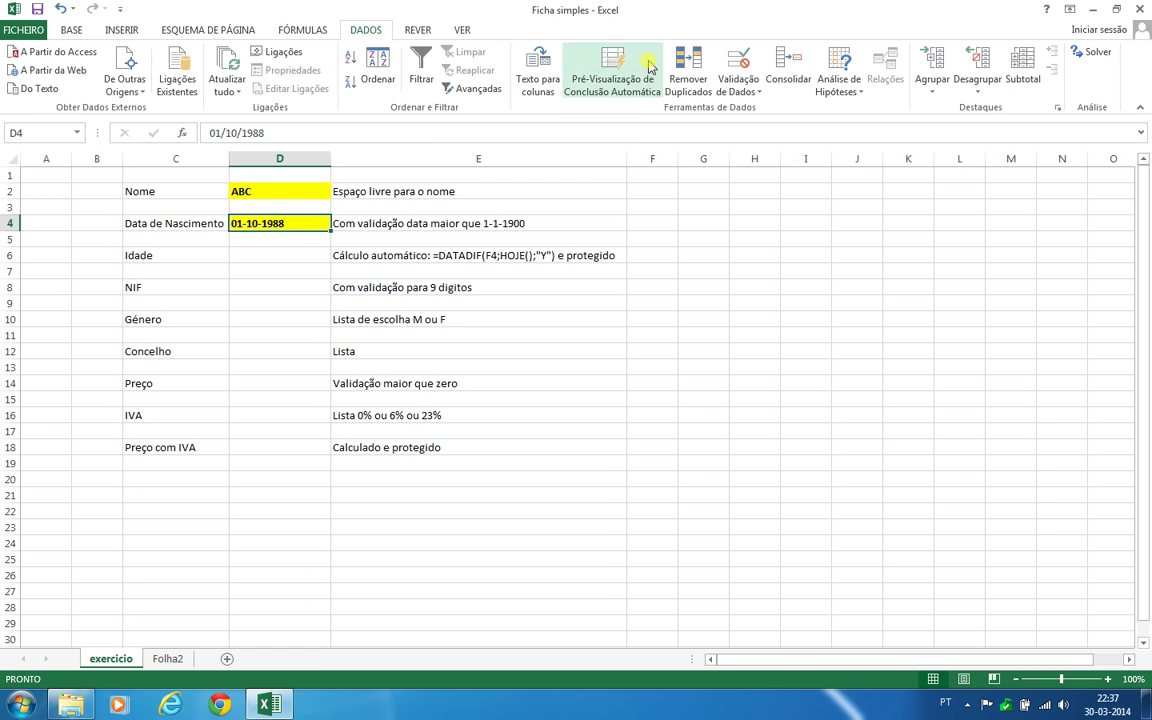
left_click(733, 89)
left_click(757, 112)
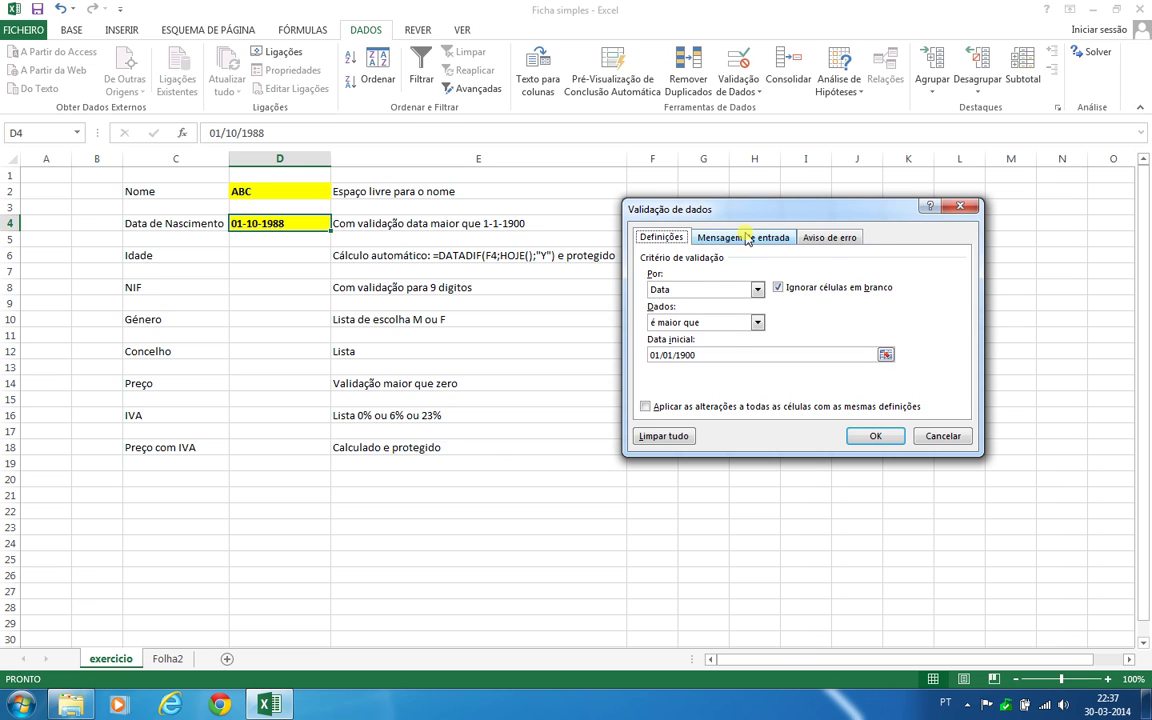
left_click(746, 239)
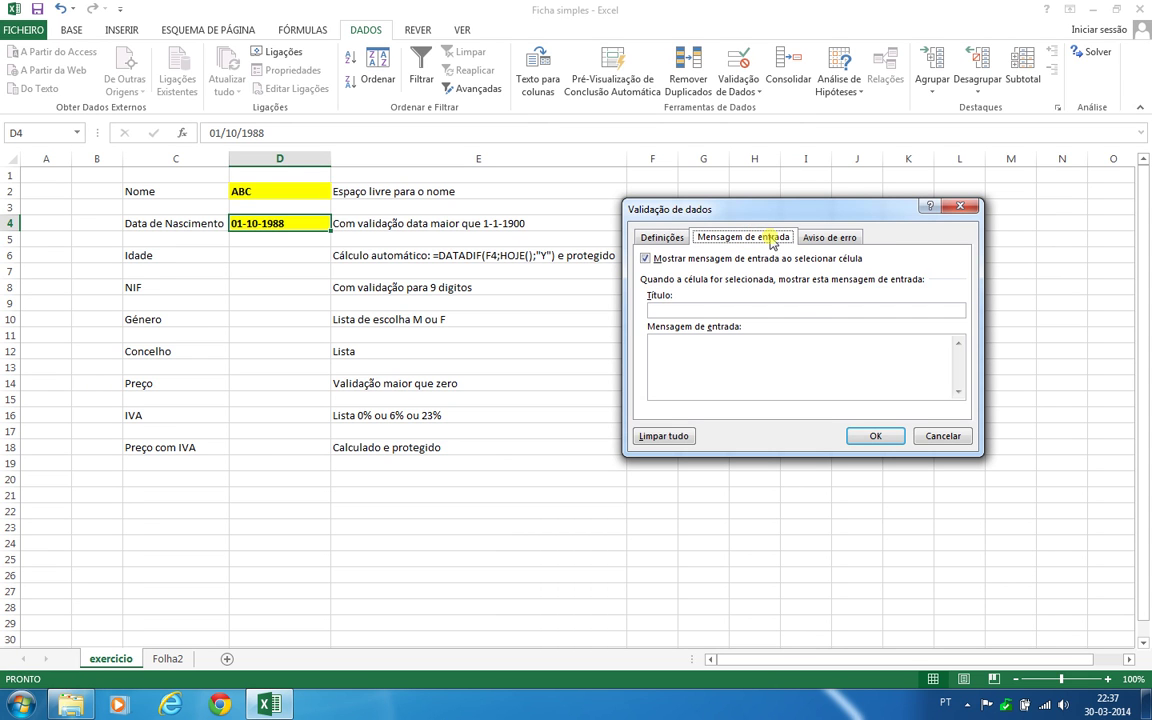
left_click(774, 240)
left_click(676, 309)
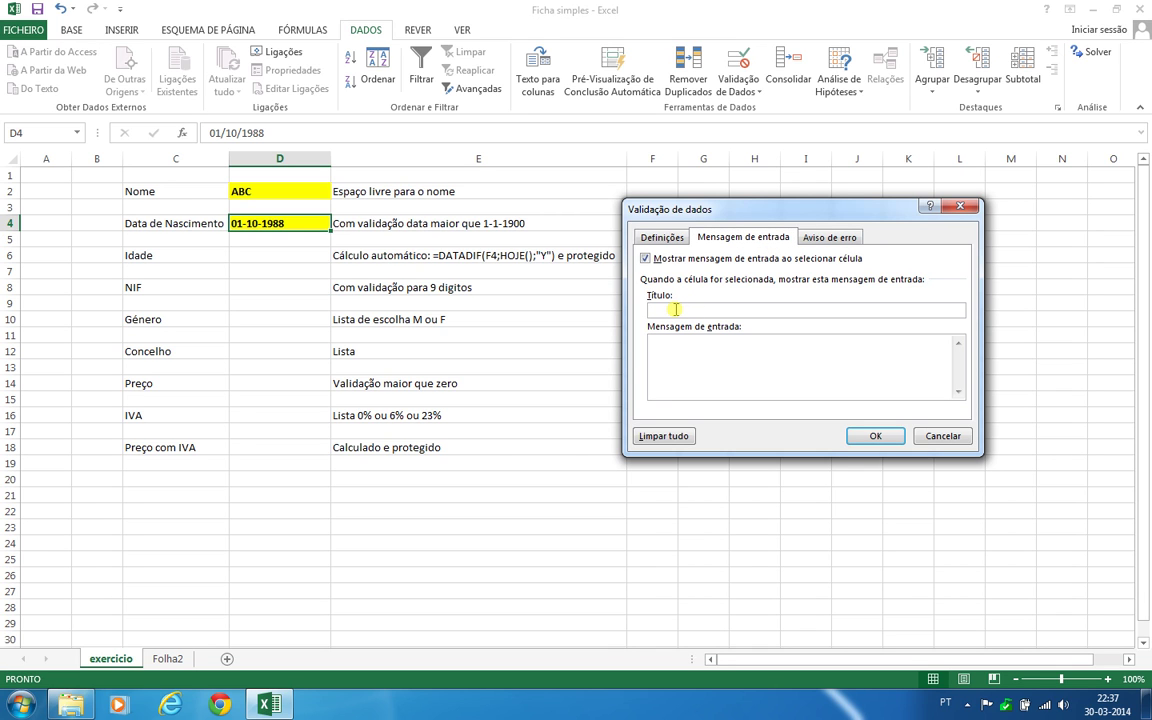
type("Data de Nascimento")
left_click(693, 381)
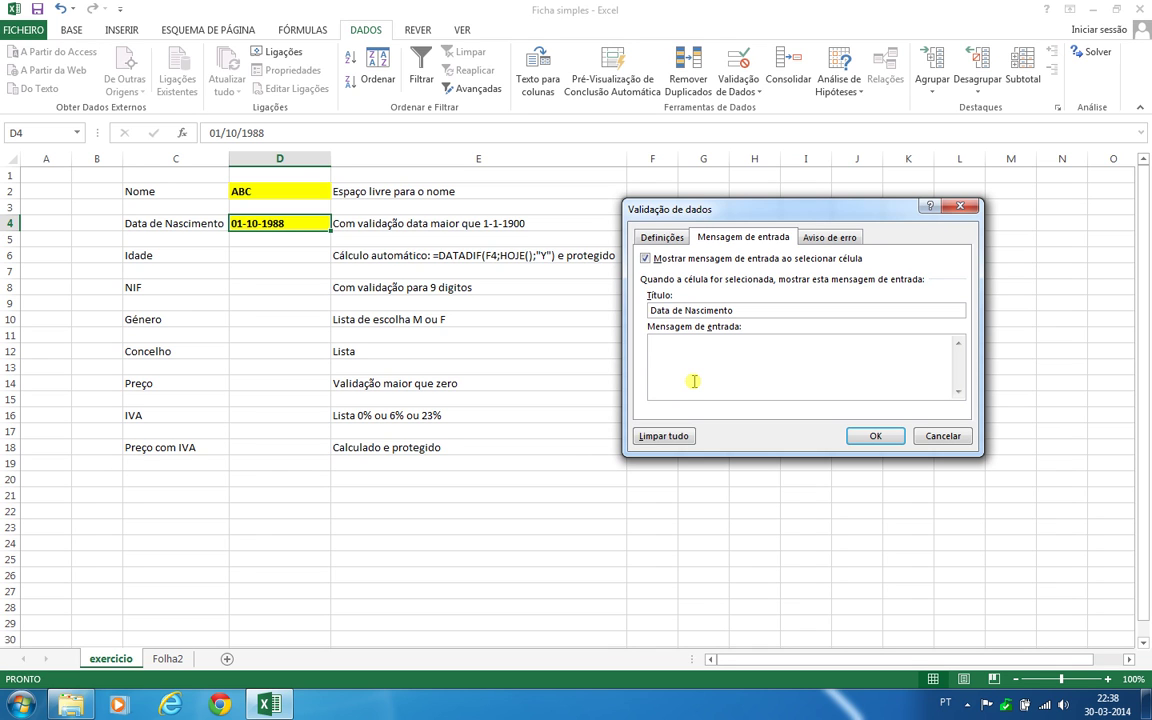
type("Introduza a data no formato DD-MM")
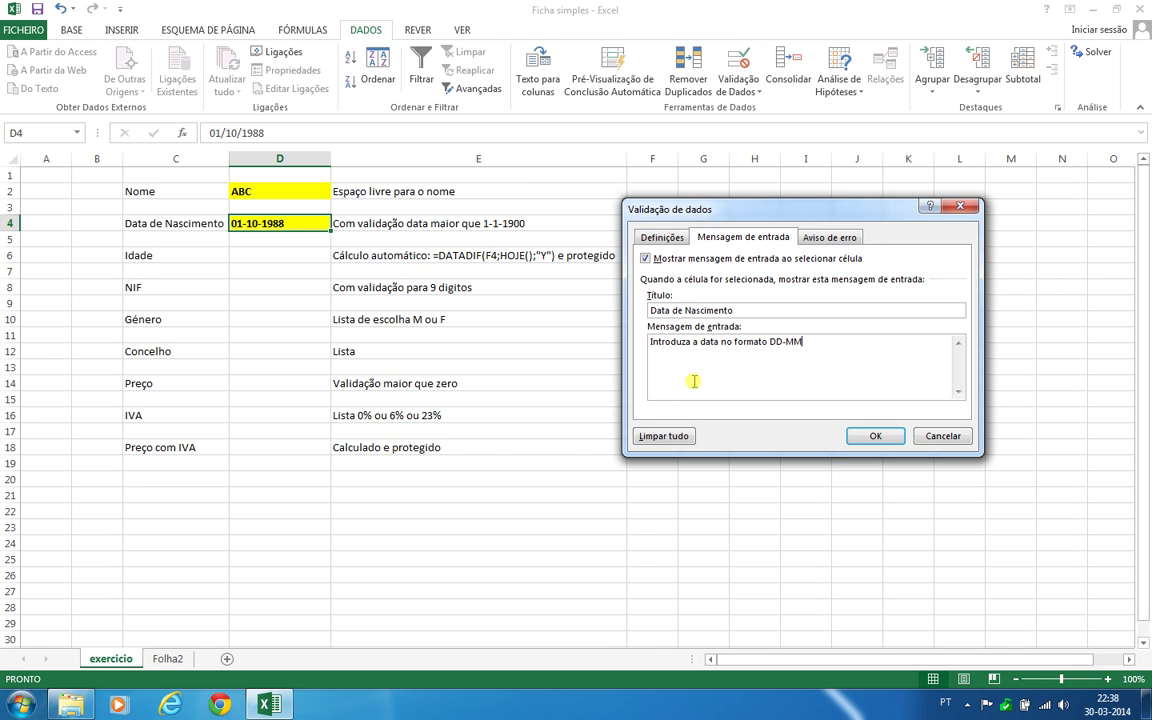
type("-AAAA")
left_click(829, 240)
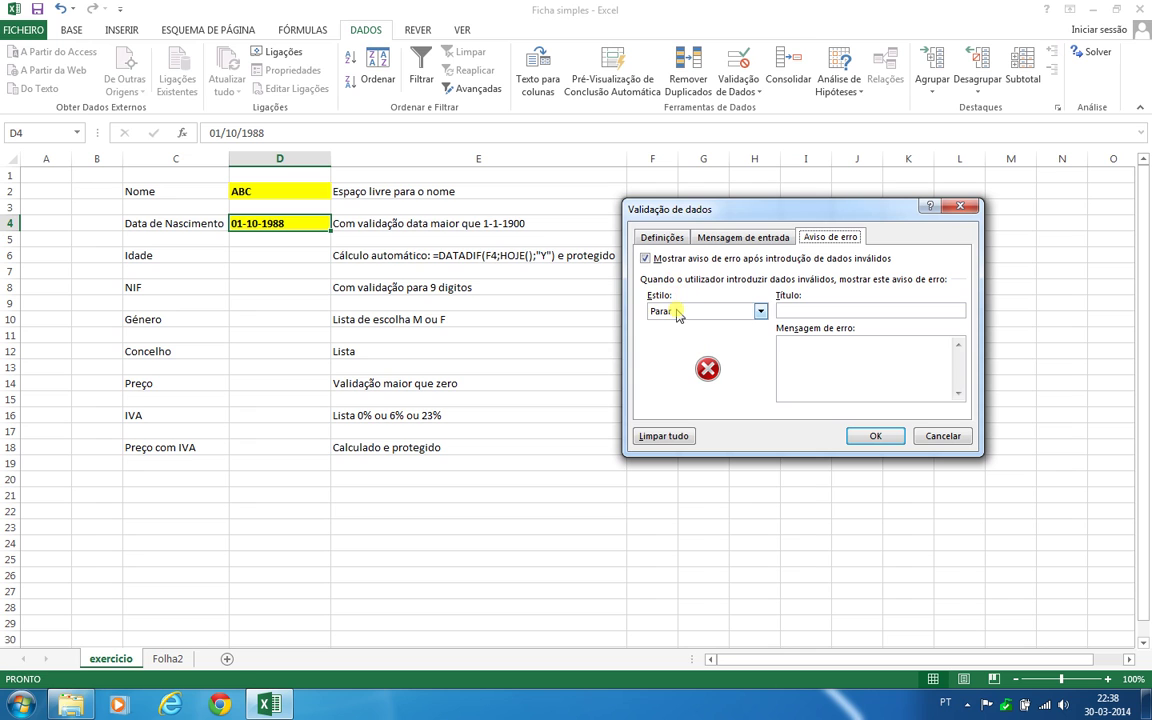
Try the Aviso and Informações alert styles, then settle on Parar
left_click(677, 312)
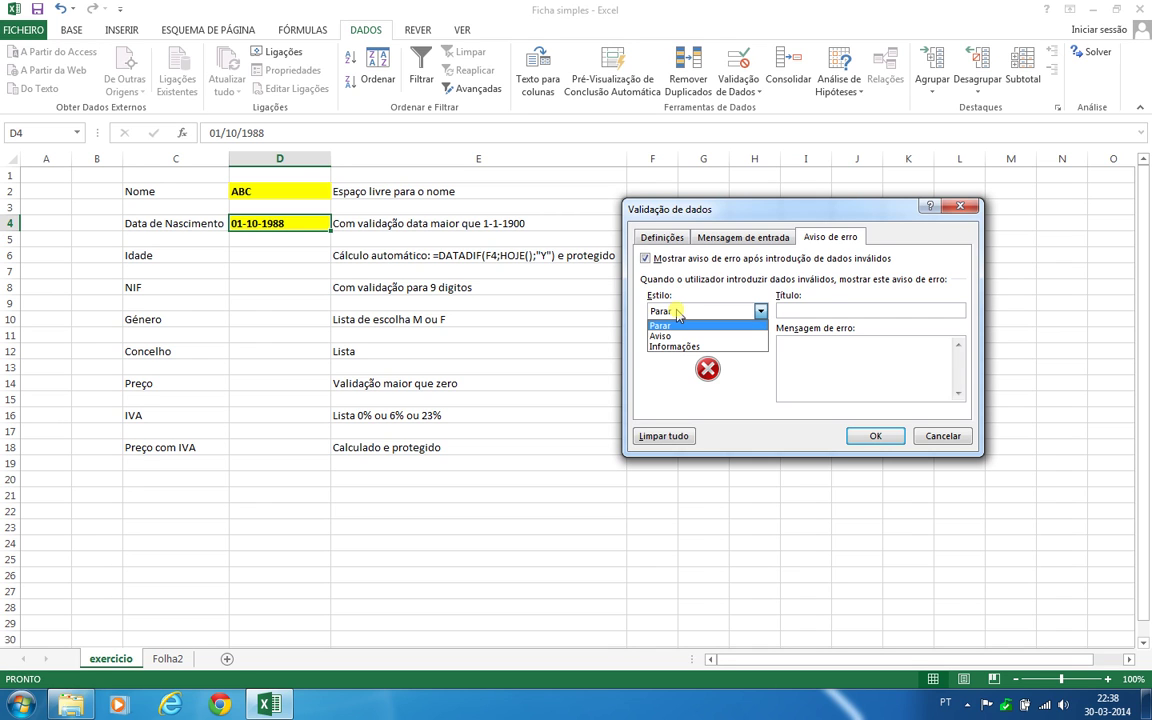
left_click(688, 335)
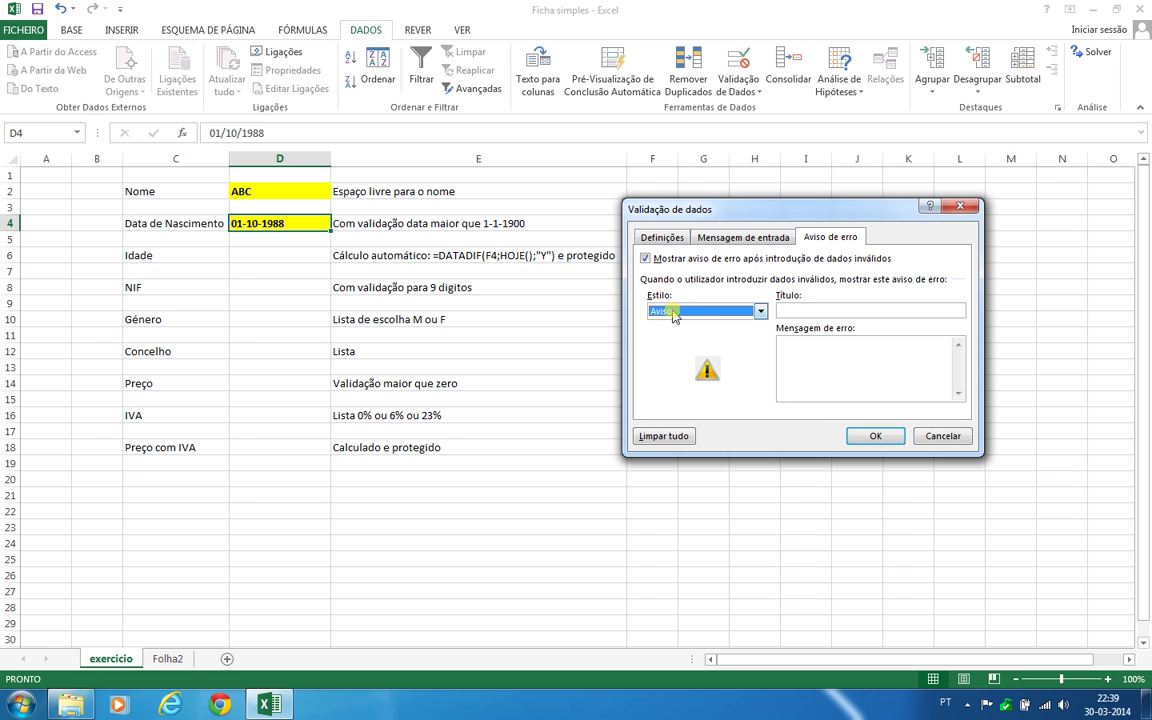
left_click(690, 312)
left_click(682, 346)
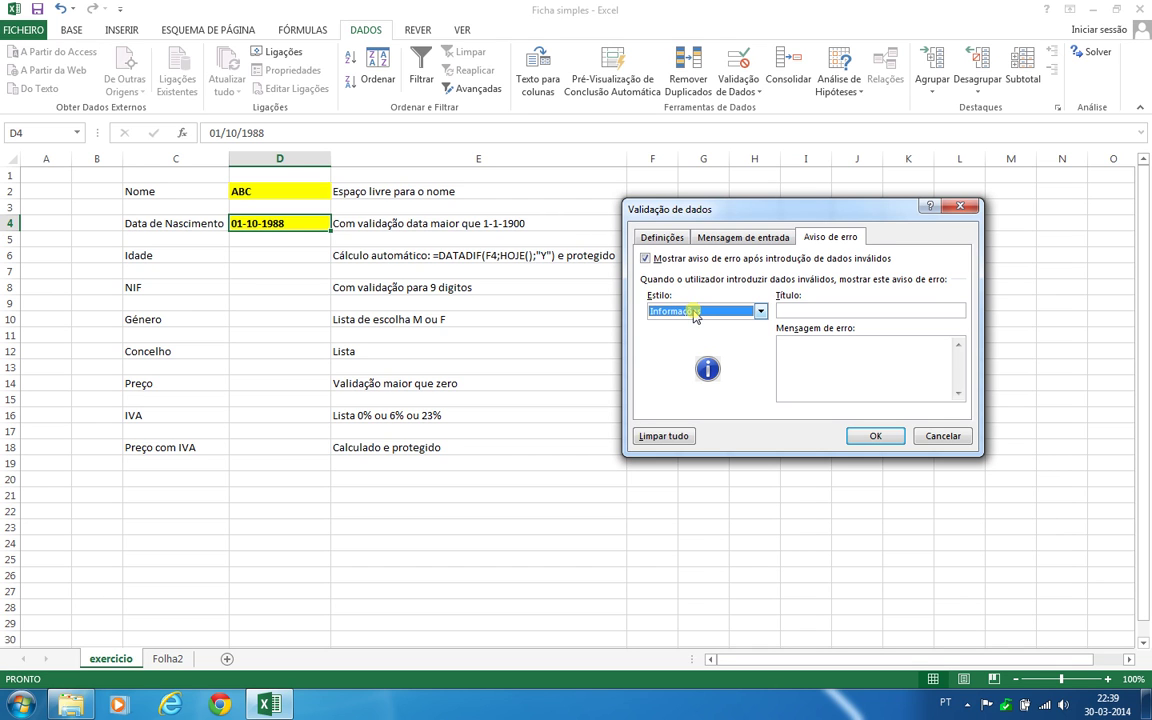
left_click(695, 313)
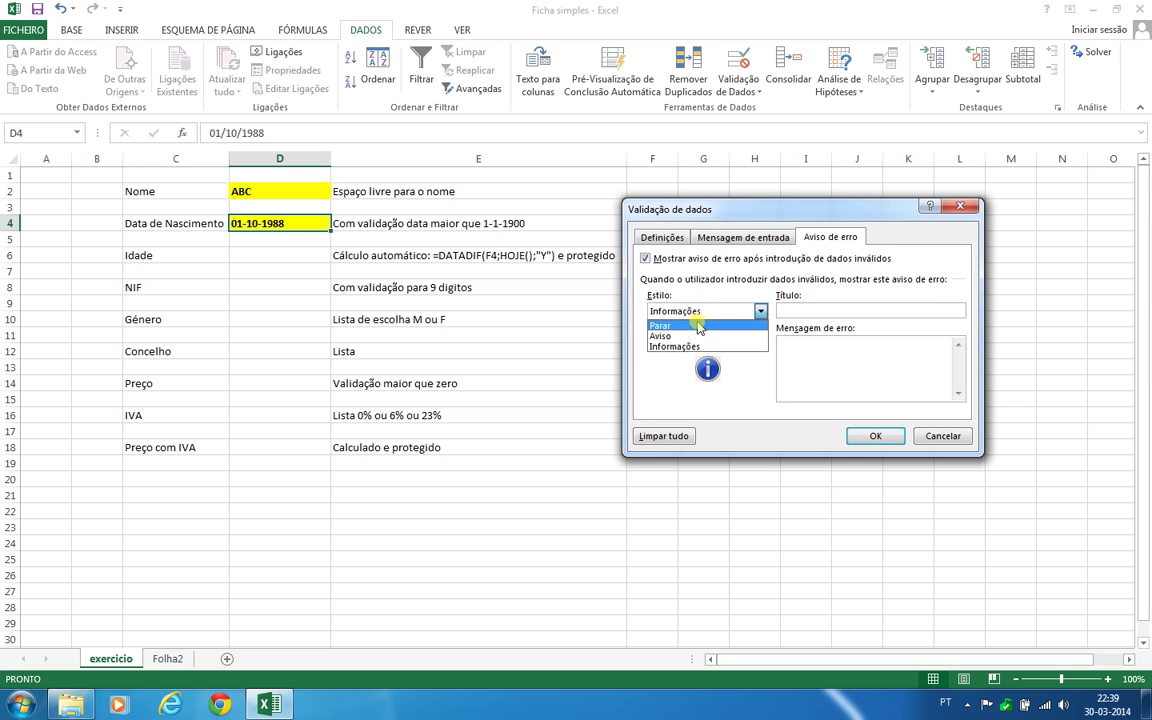
left_click(699, 327)
Set the error alert title 'Erro!' and message 'A data não é válida!', and confirm
left_click(792, 311)
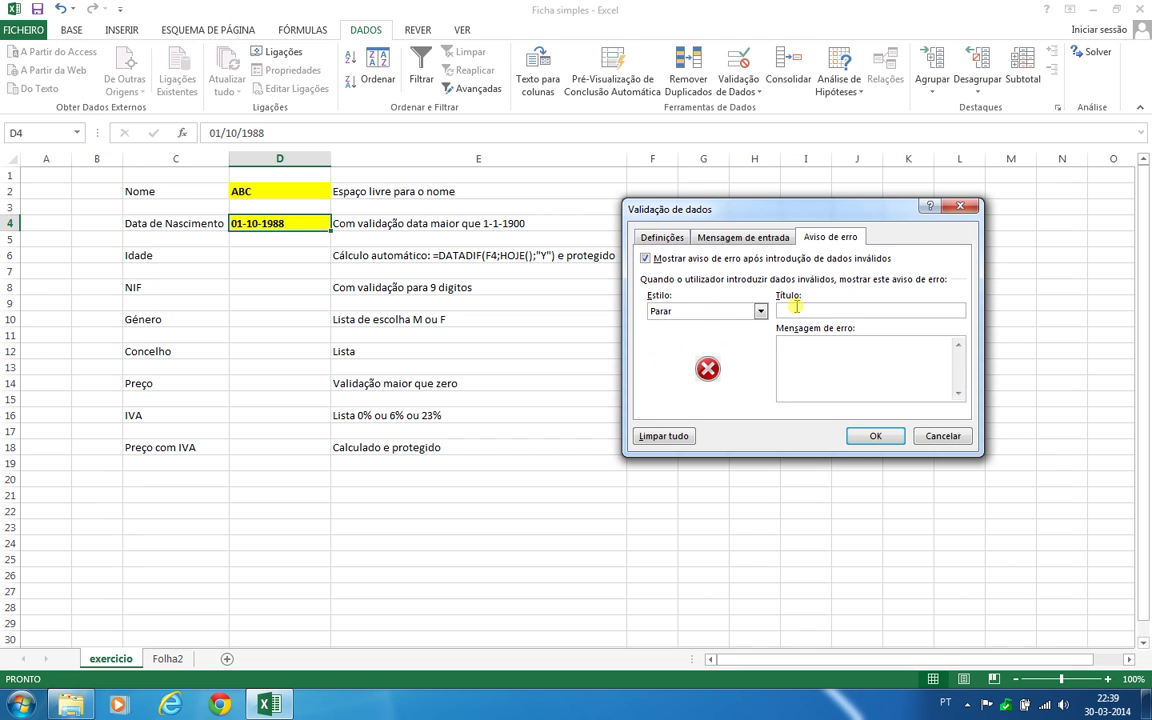
type("Erro!")
left_click(789, 350)
type("A data não é válida")
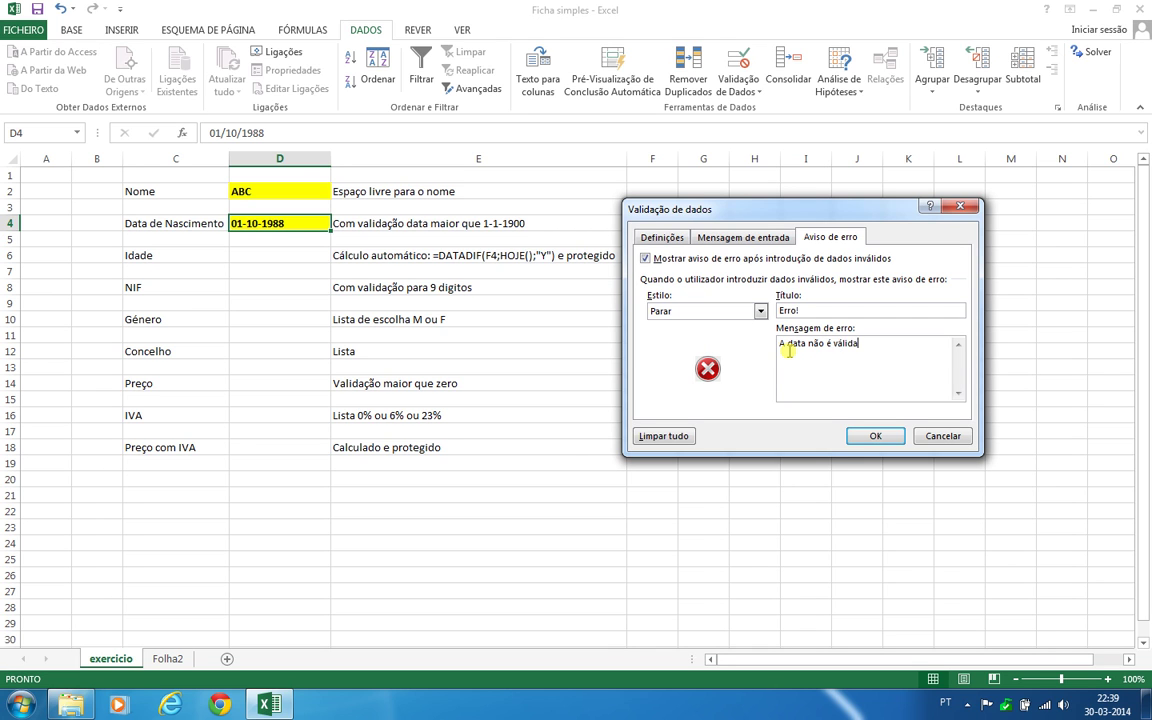
type("!")
left_click(875, 436)
left_click(570, 413)
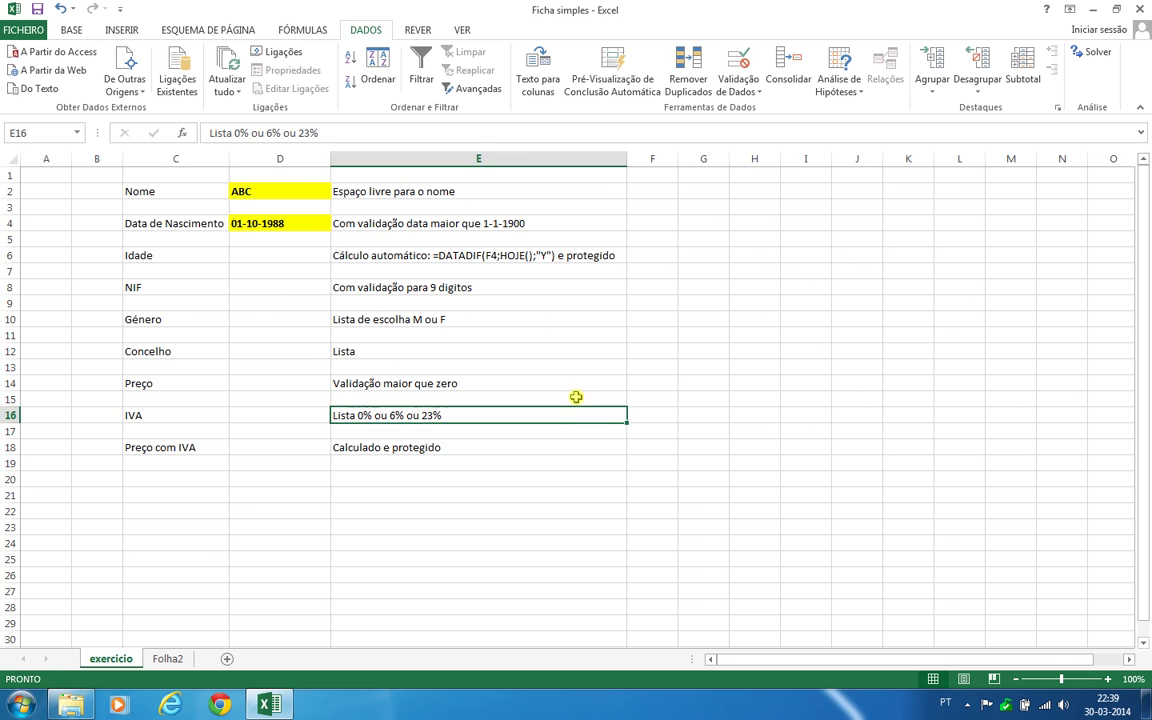
Select D4 to show its Data de Nascimento input message and type test date 1-12-1756
left_click(705, 288)
left_click(440, 480)
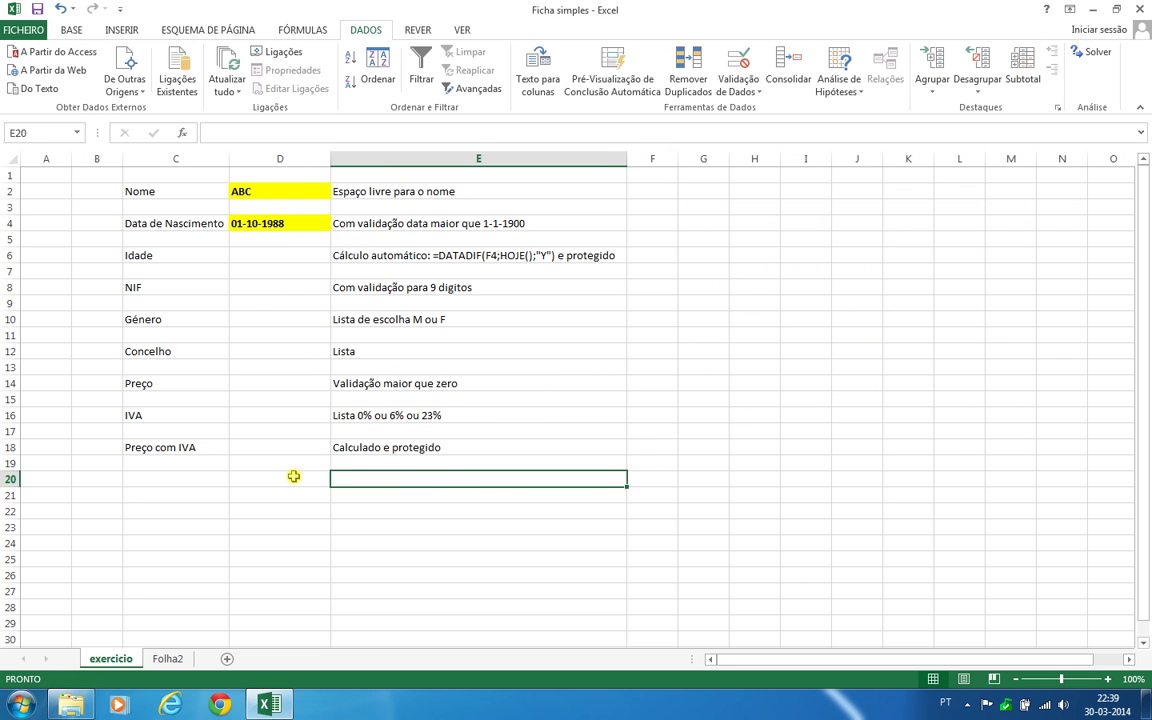
left_click(275, 431)
left_click(274, 291)
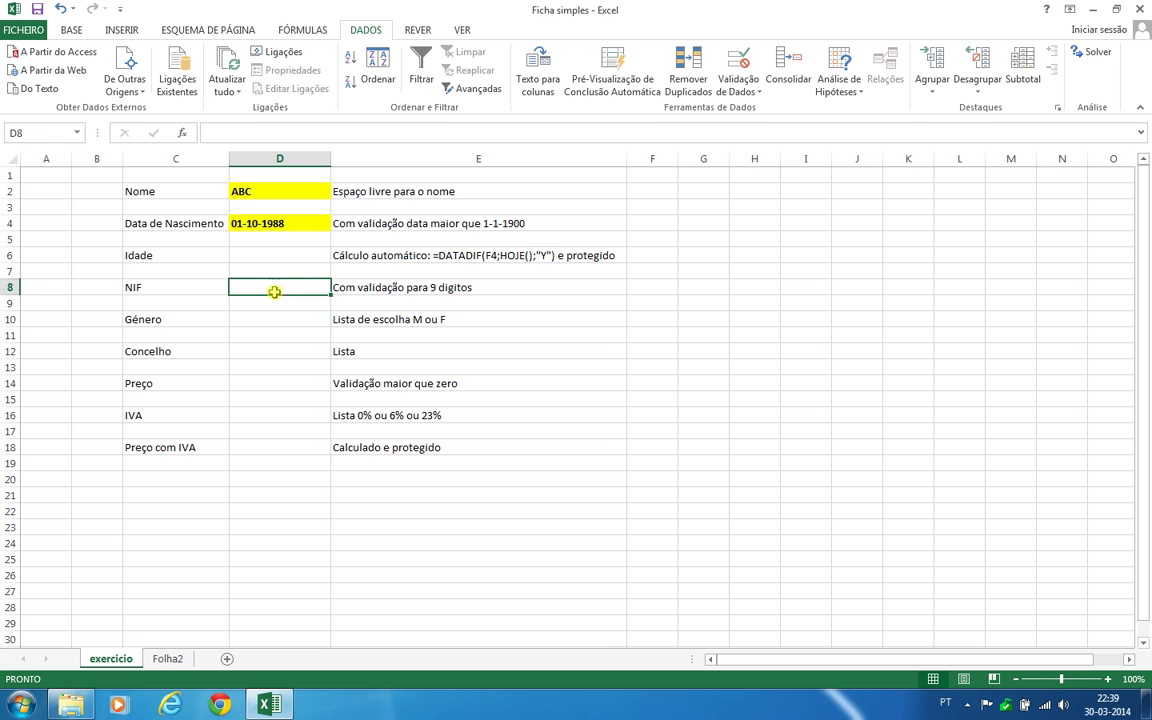
left_click(275, 255)
left_click(295, 223)
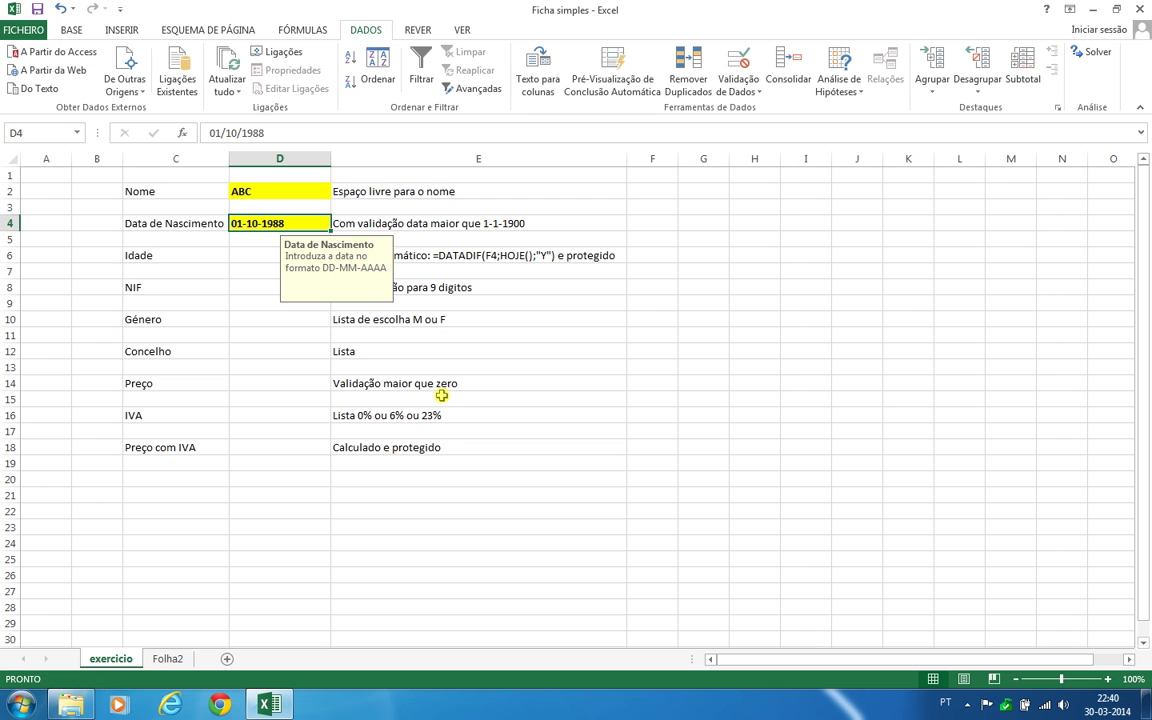
type("1-")
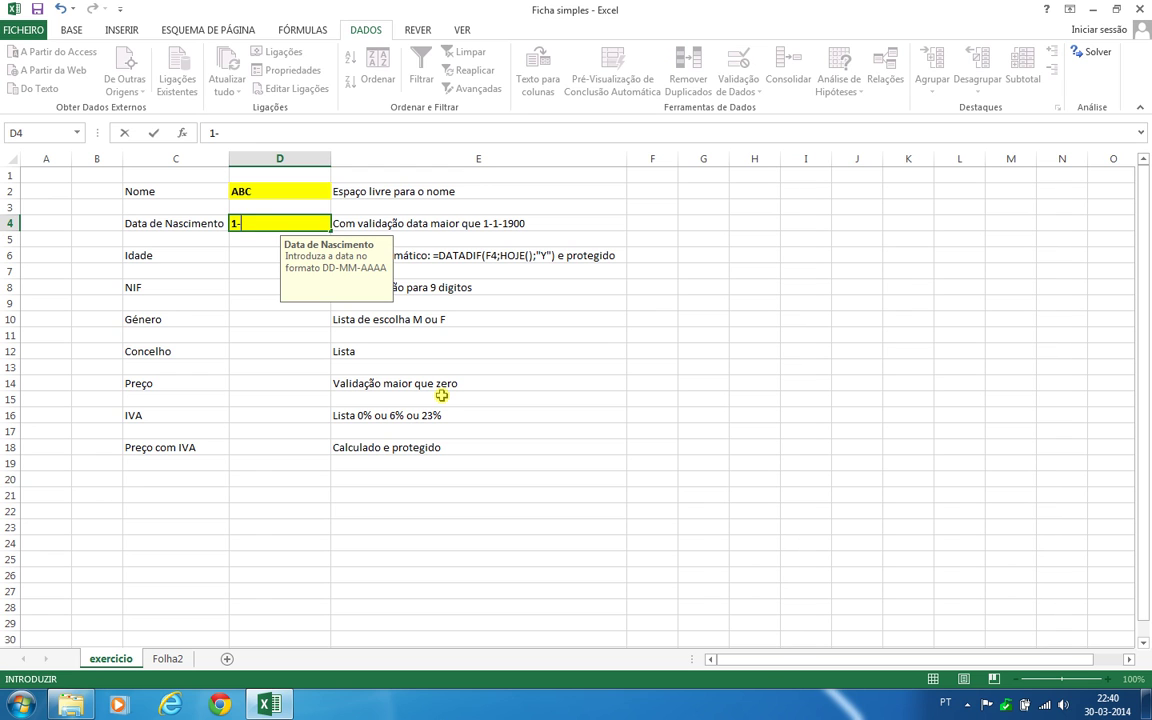
type("12-1756")
Submit 1-12-1756 and cancel it at the Erro! alert, keeping 01-10-1988 in D4
key("Return")
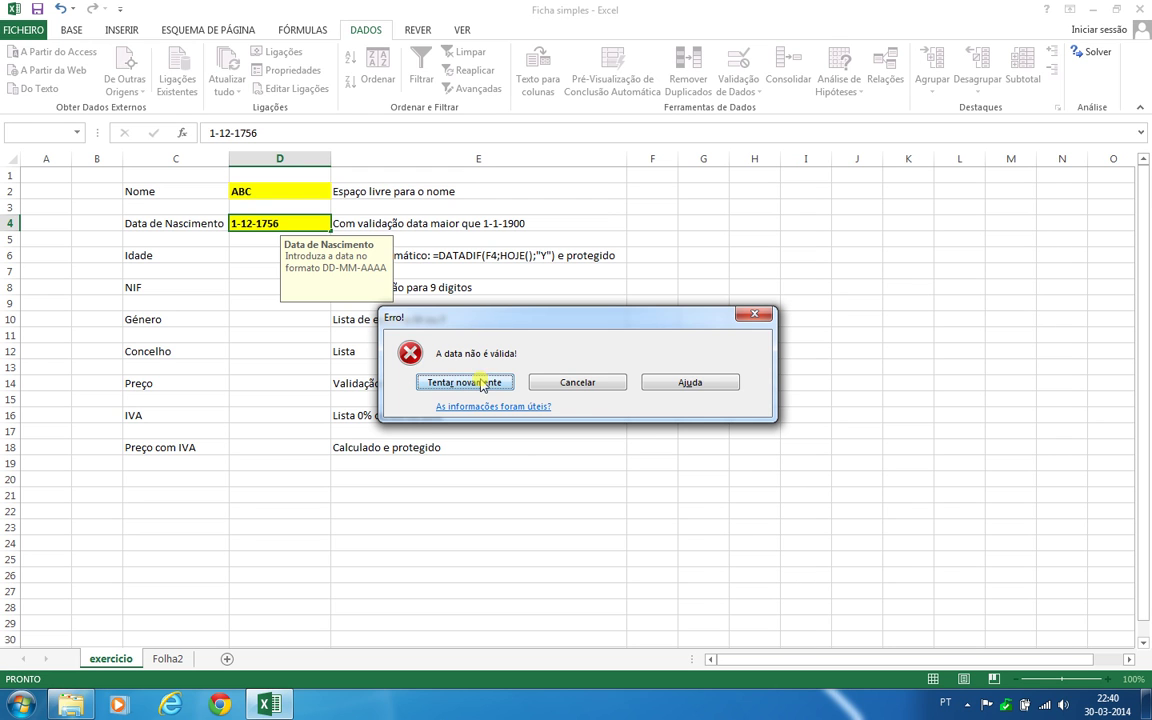
left_click(577, 382)
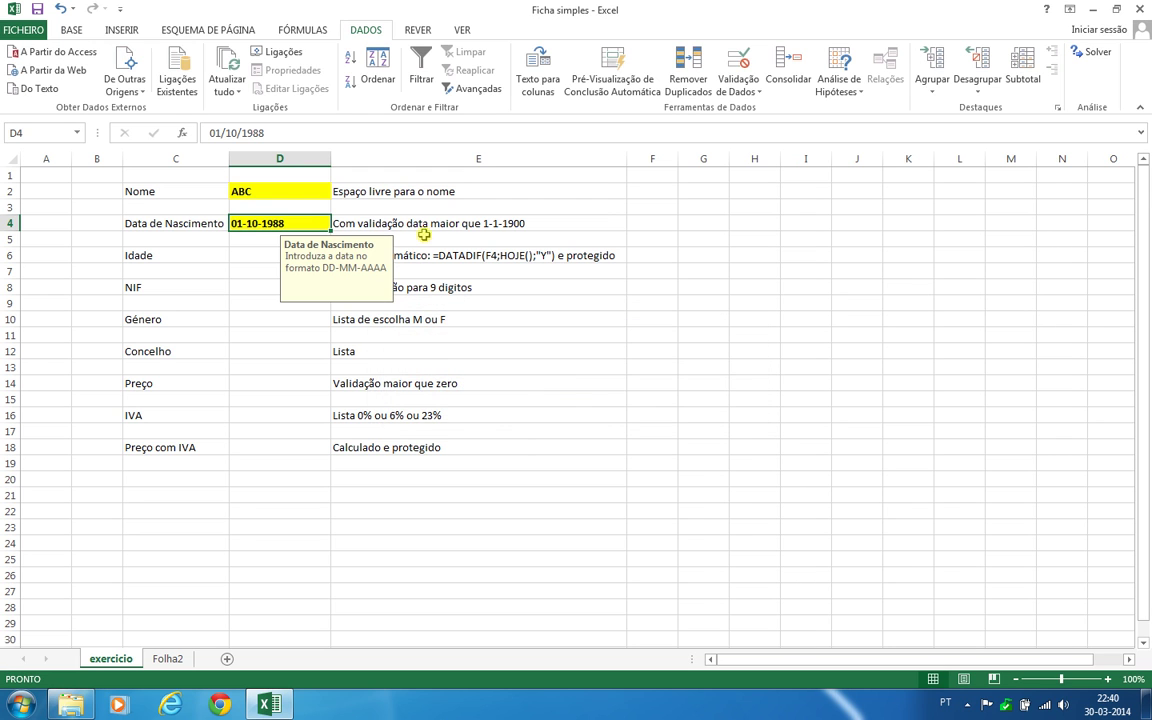
left_click(738, 90)
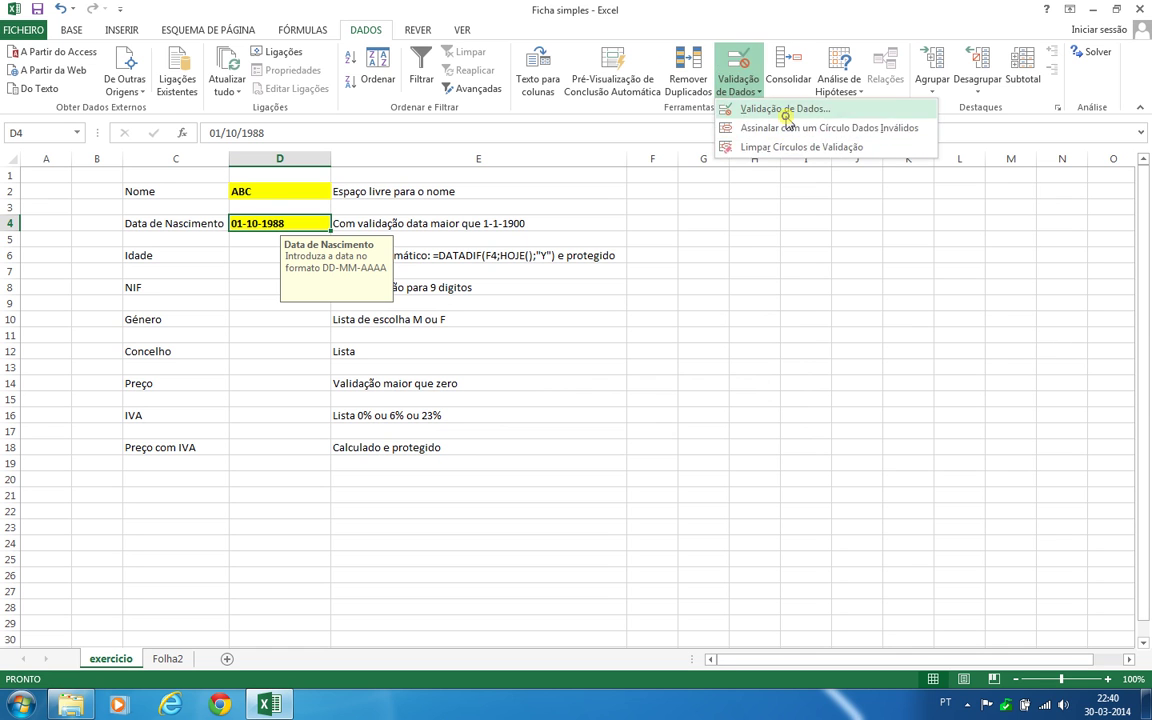
Change D4's error alert style to Aviso
left_click(760, 105)
left_click(697, 315)
left_click(664, 333)
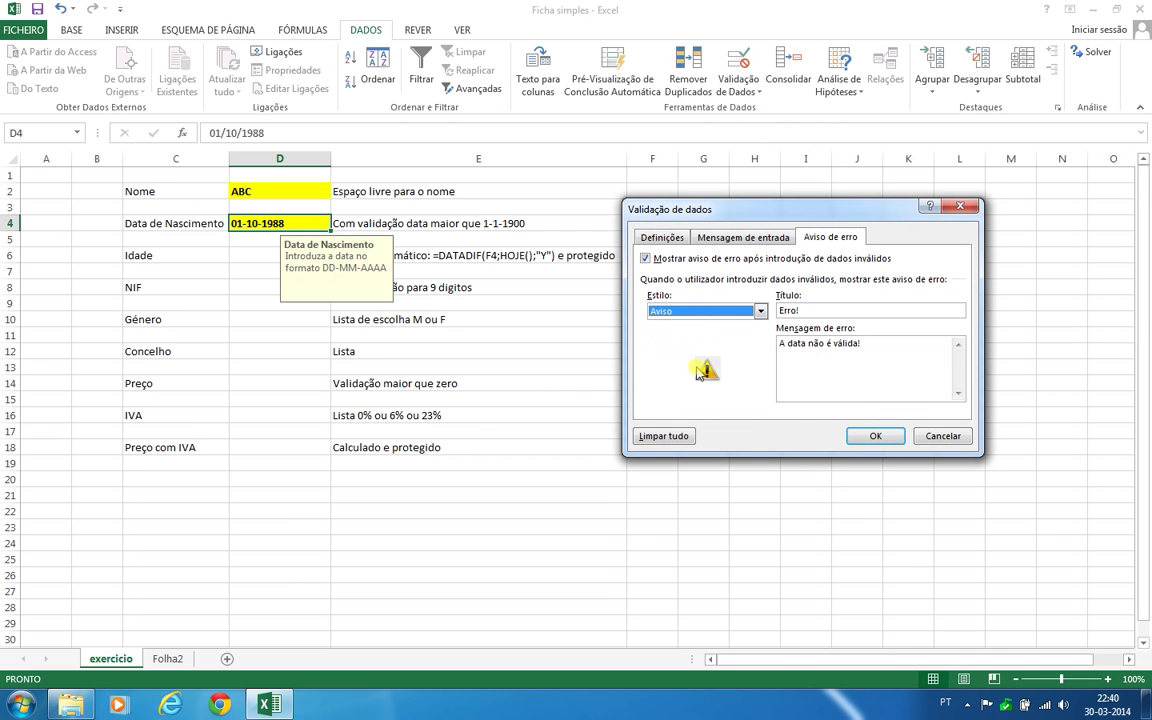
left_click(875, 436)
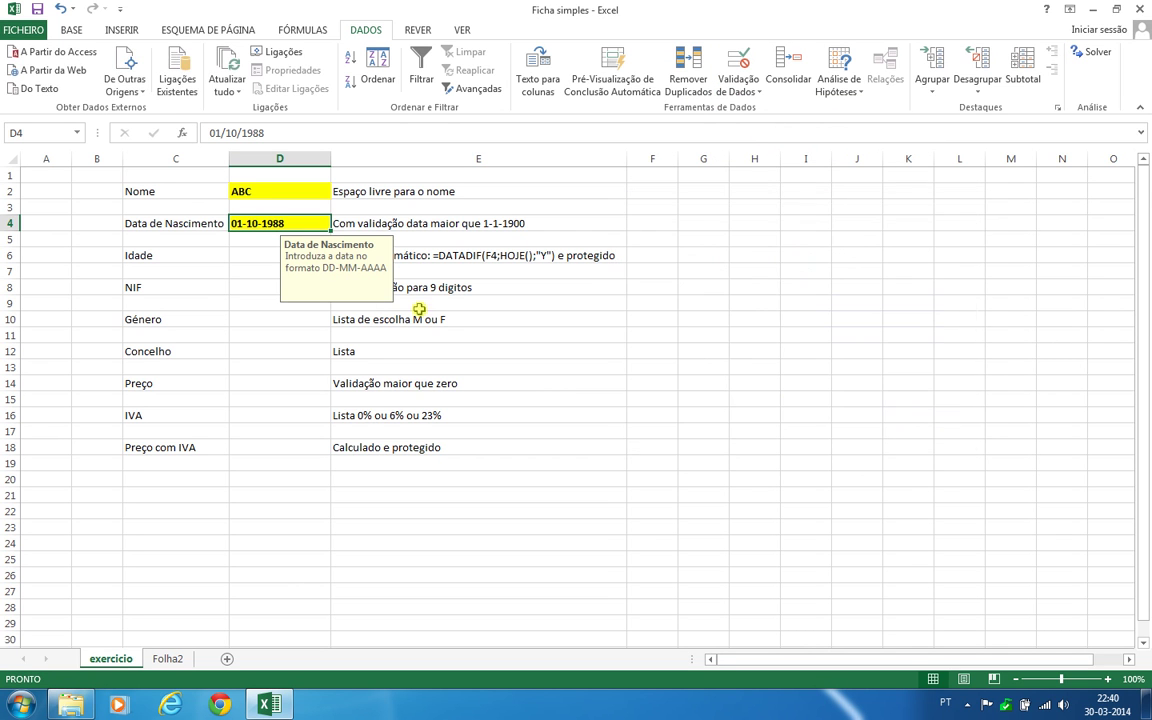
Test D4 with the year 1788 and refuse it at the warning, keeping 01-10-1988
double_click(268, 222)
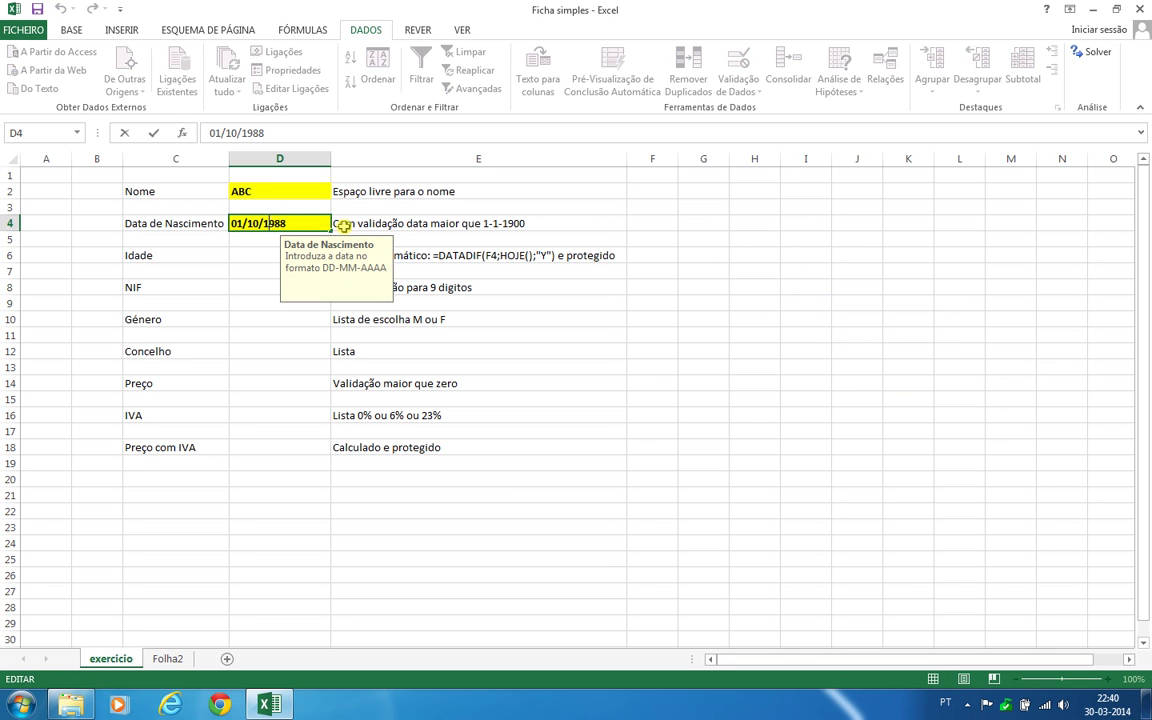
key("BackSpace")
type("7")
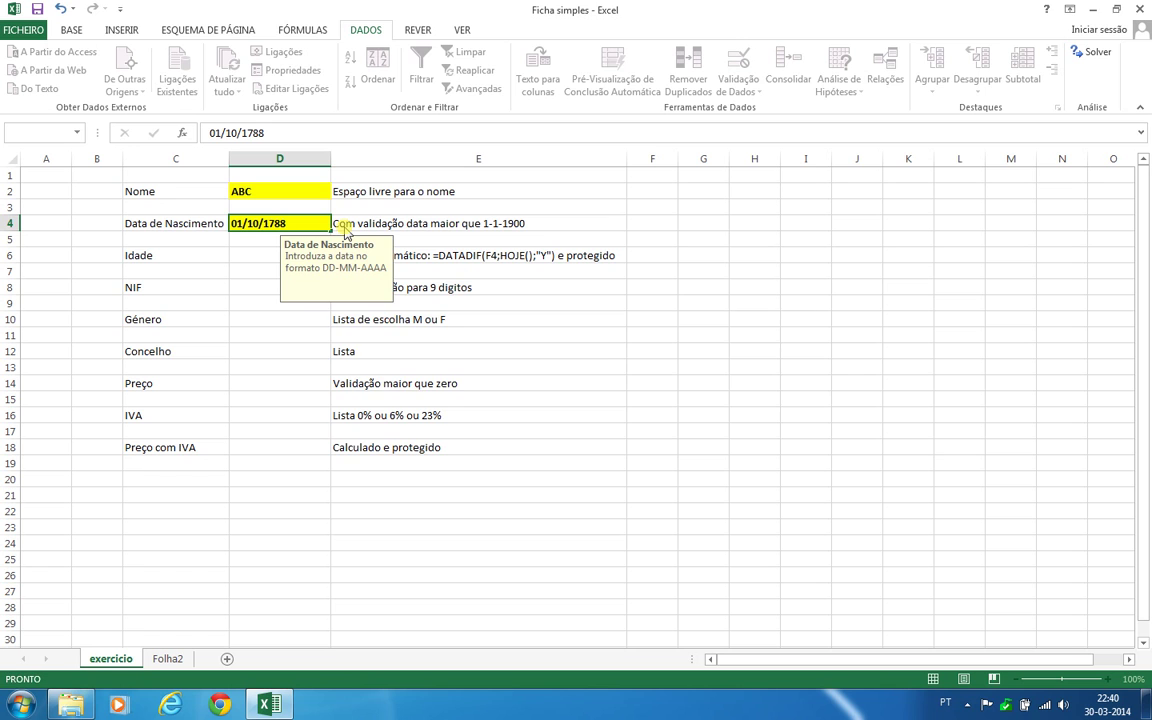
key("Return")
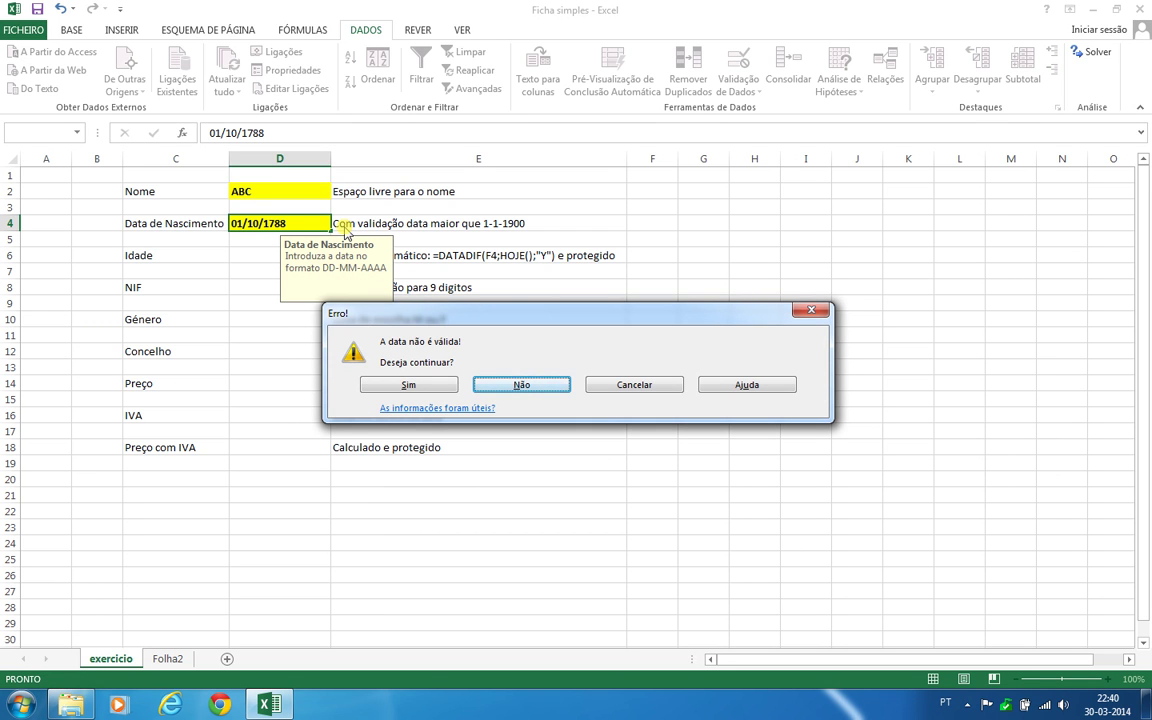
key("Escape")
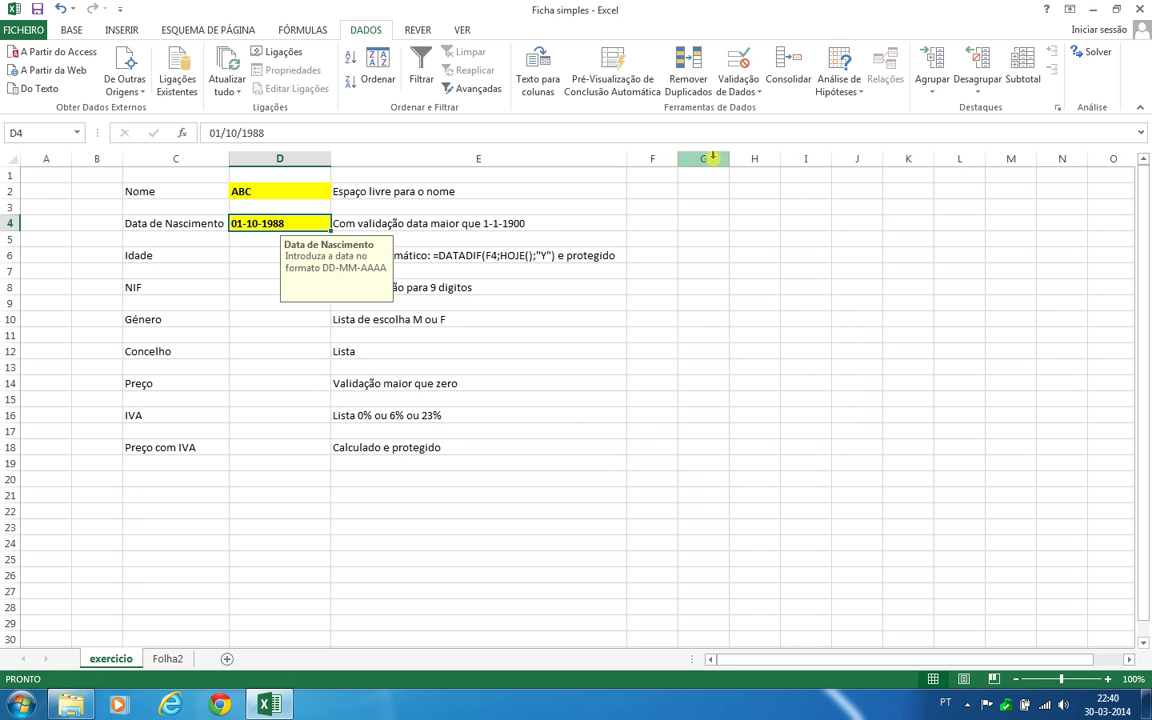
Change D4's error alert style to Informações
left_click(738, 84)
left_click(755, 109)
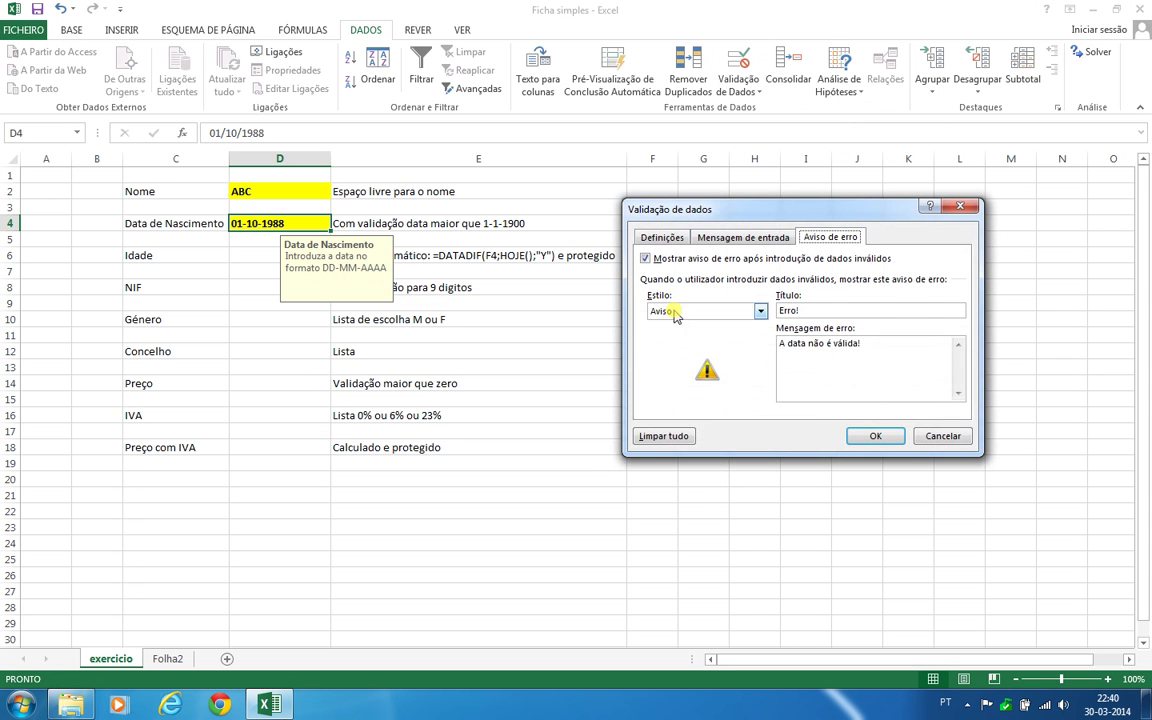
left_click(690, 311)
left_click(678, 346)
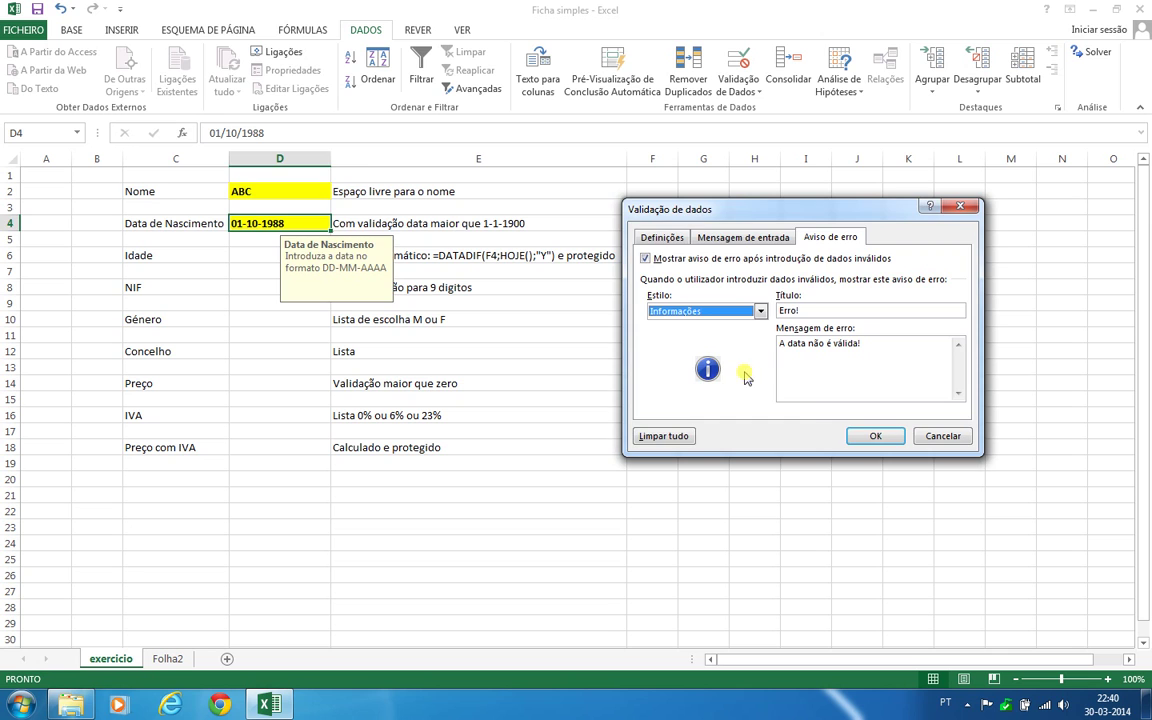
left_click(876, 436)
left_click(876, 435)
Enter 1788 in D4, accept it past the notice, then undo back to 01-10-1988
double_click(275, 223)
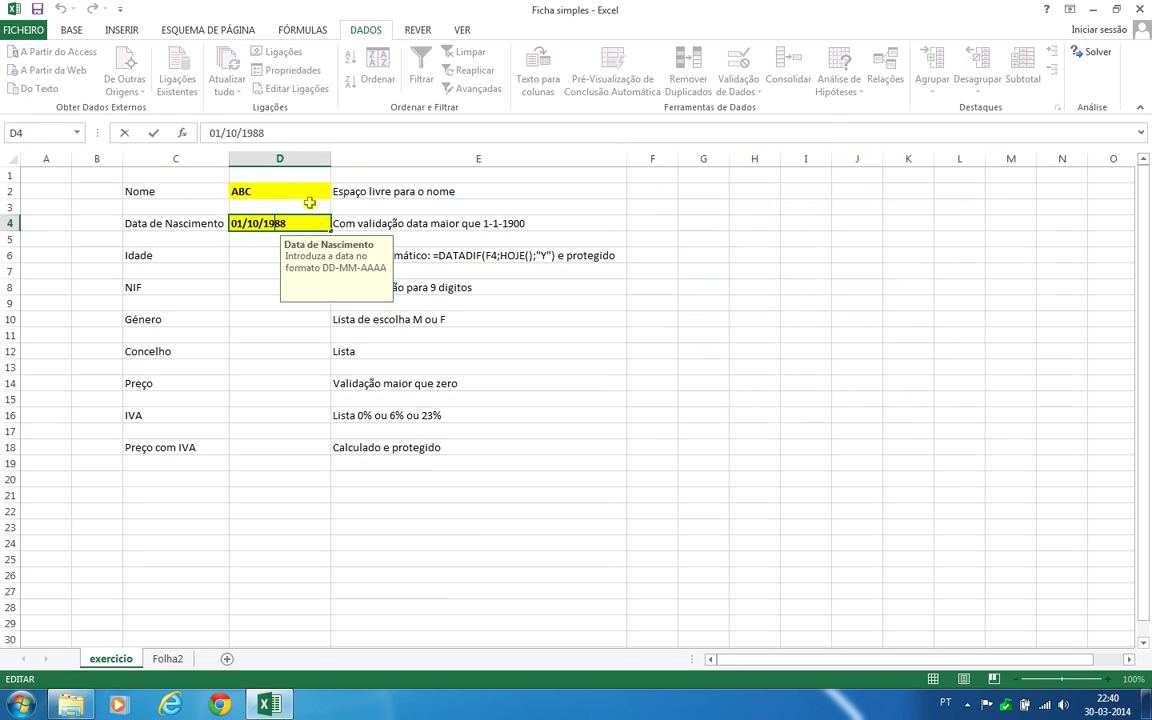
key("BackSpace")
type("7")
key("Return")
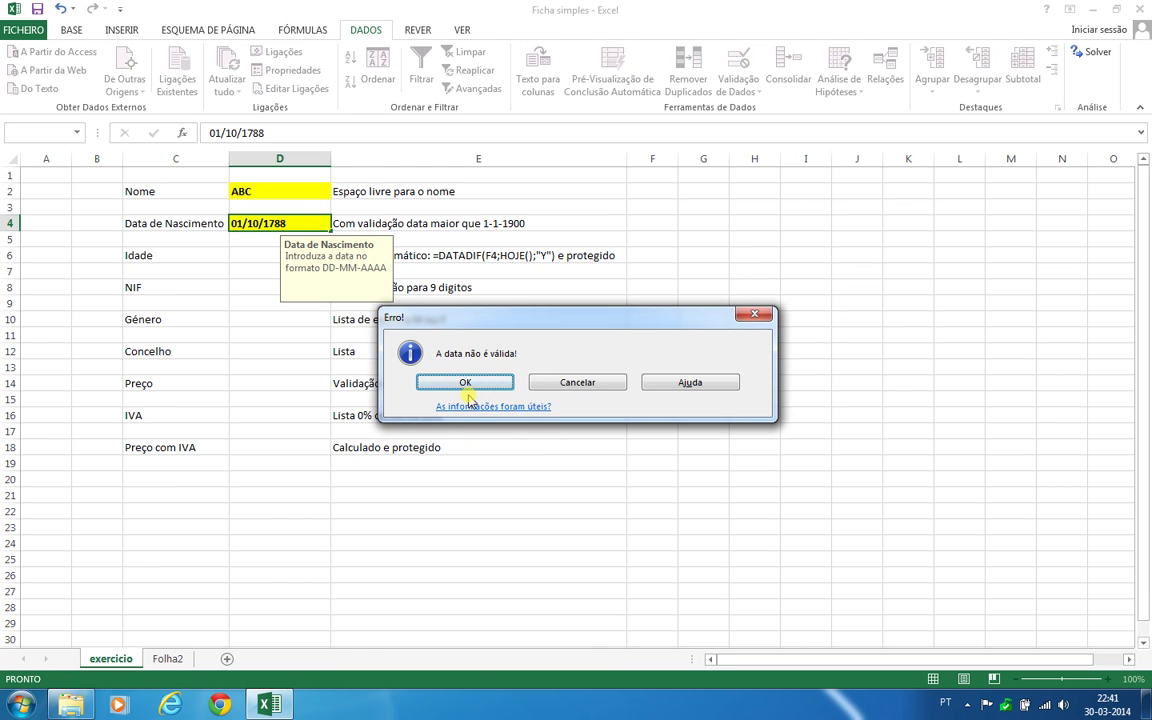
left_click(465, 385)
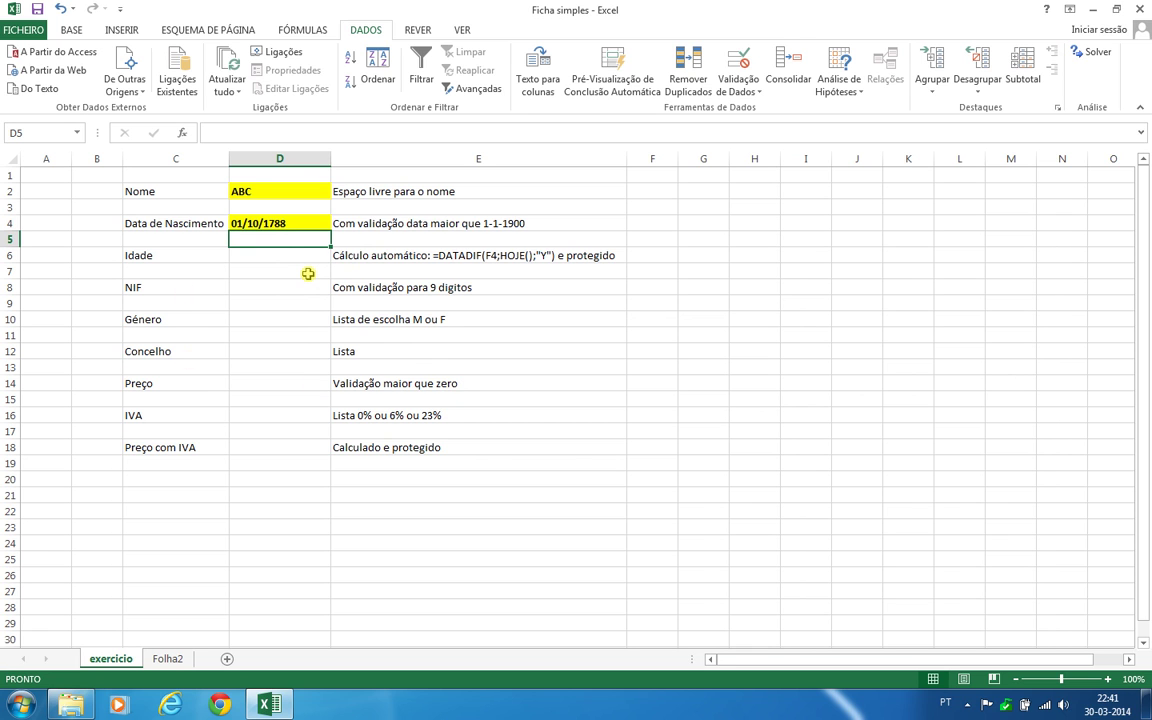
key("ctrl+z")
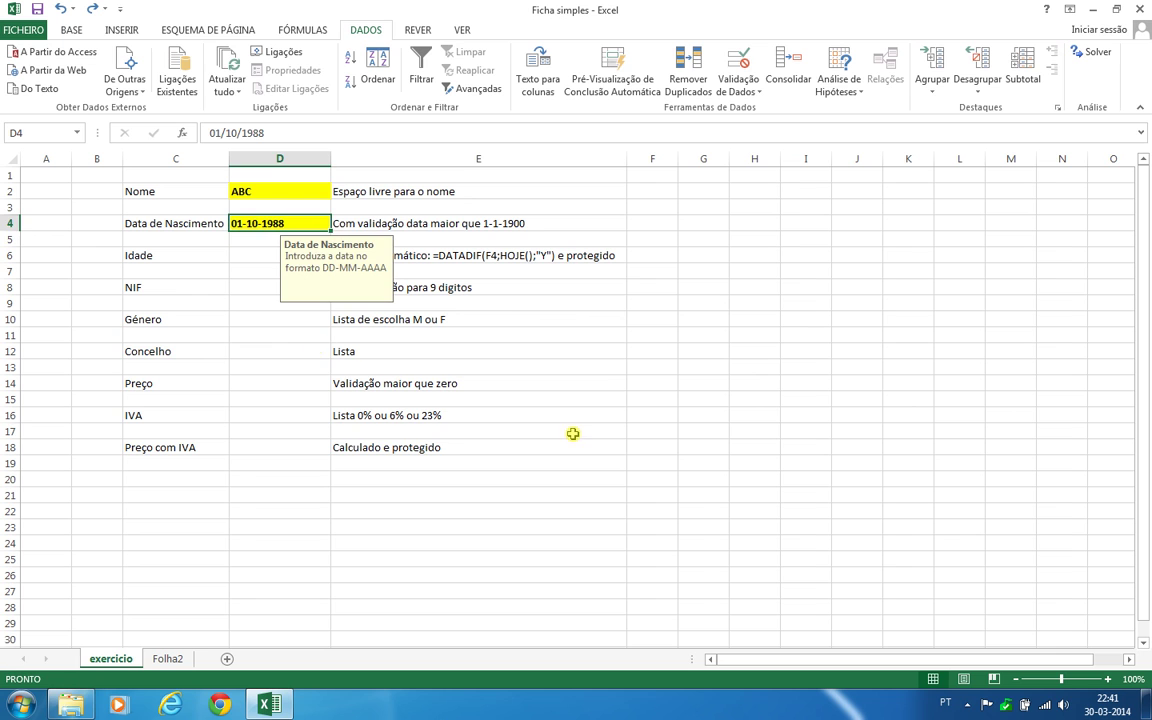
left_click(573, 432)
left_click(297, 221)
left_click(290, 348)
left_click(284, 225)
left_click(265, 253)
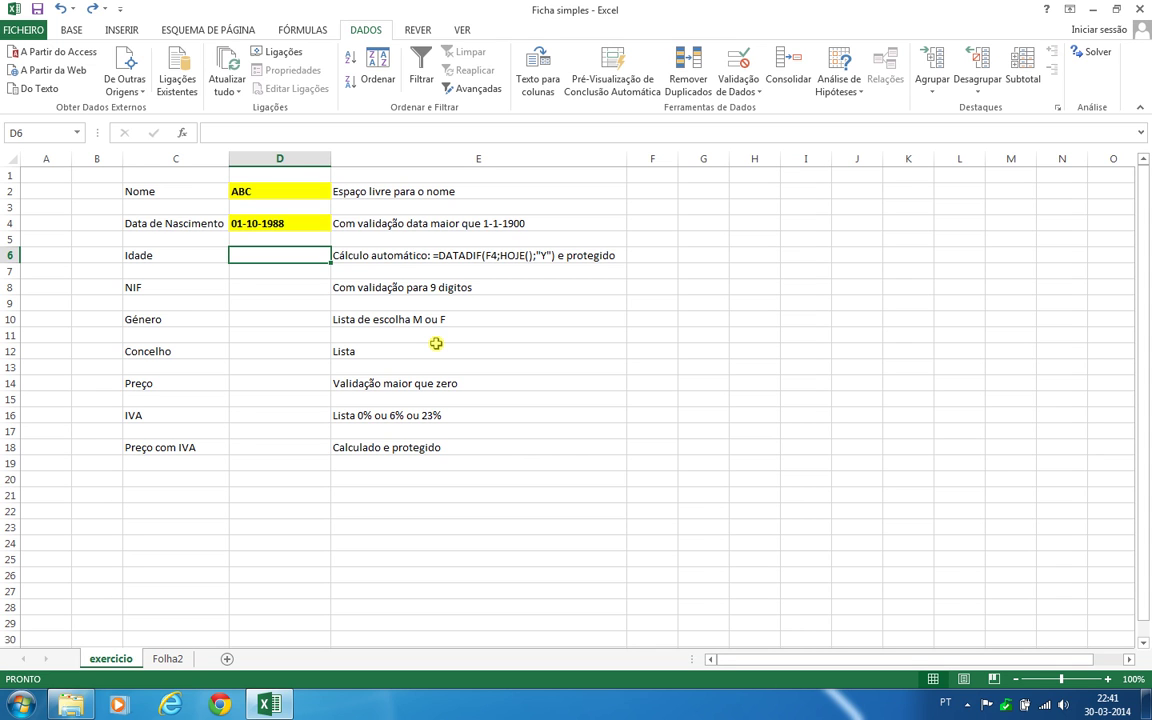
left_click(366, 256)
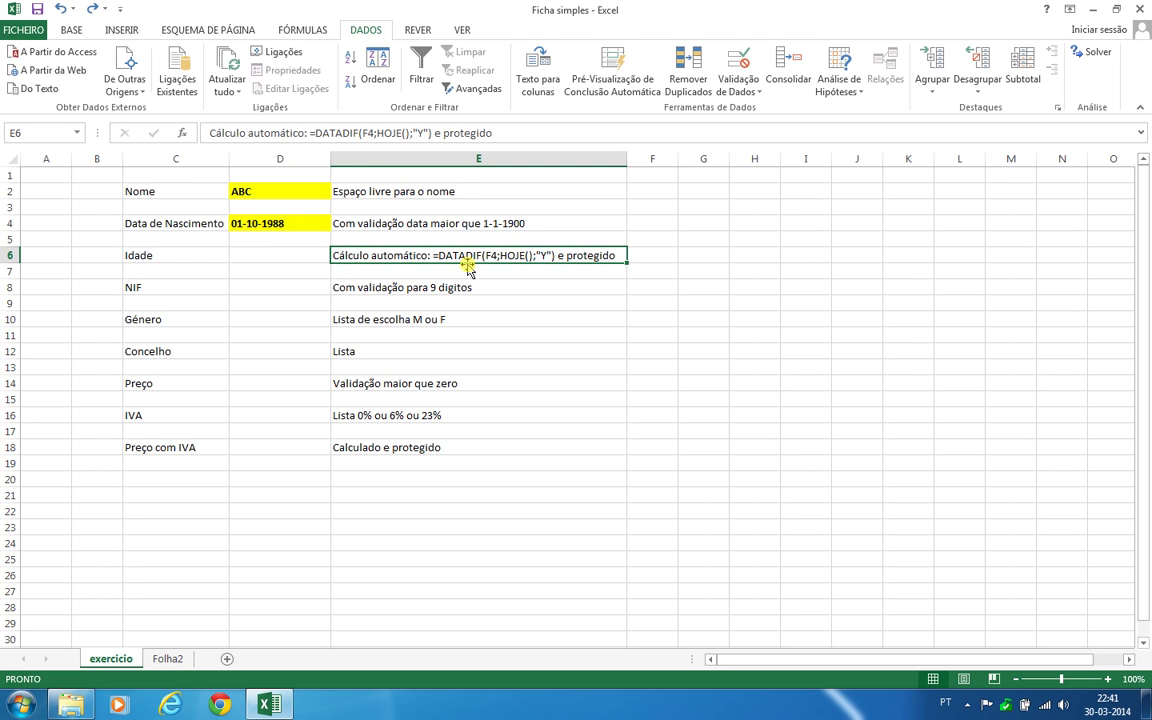
left_click(269, 255)
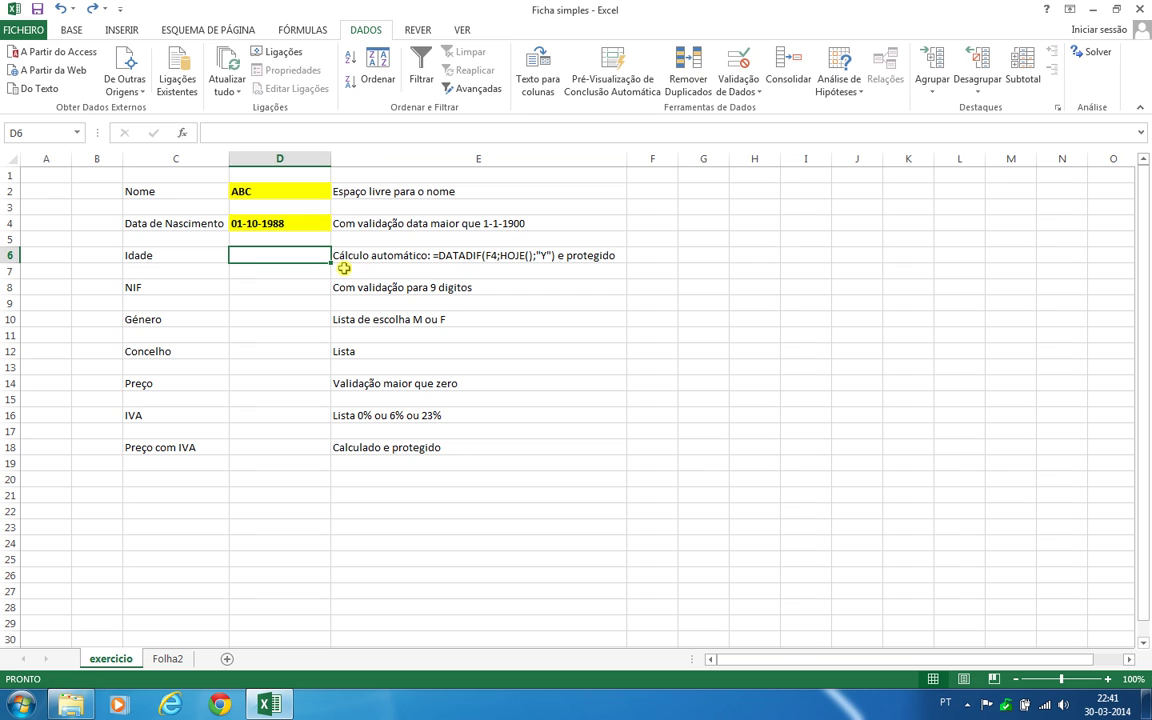
Enter =DATADIF(D4;HOJE();"Y") in D6 so it calculates the age 25
type("=")
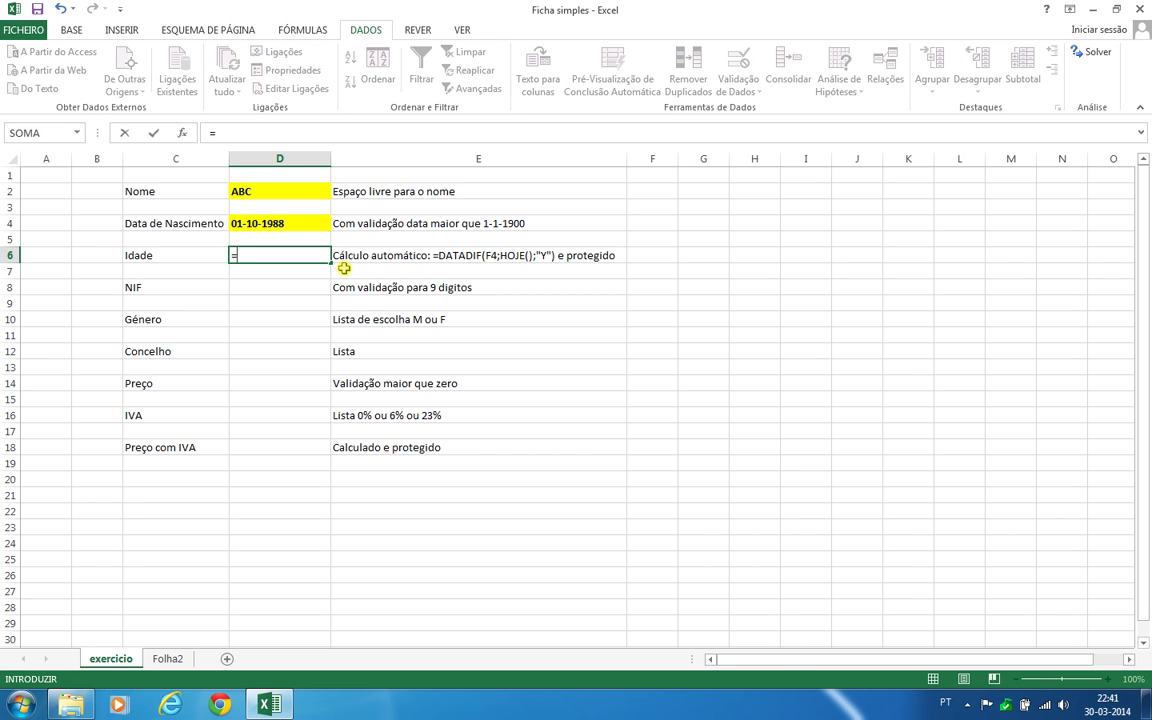
type("da")
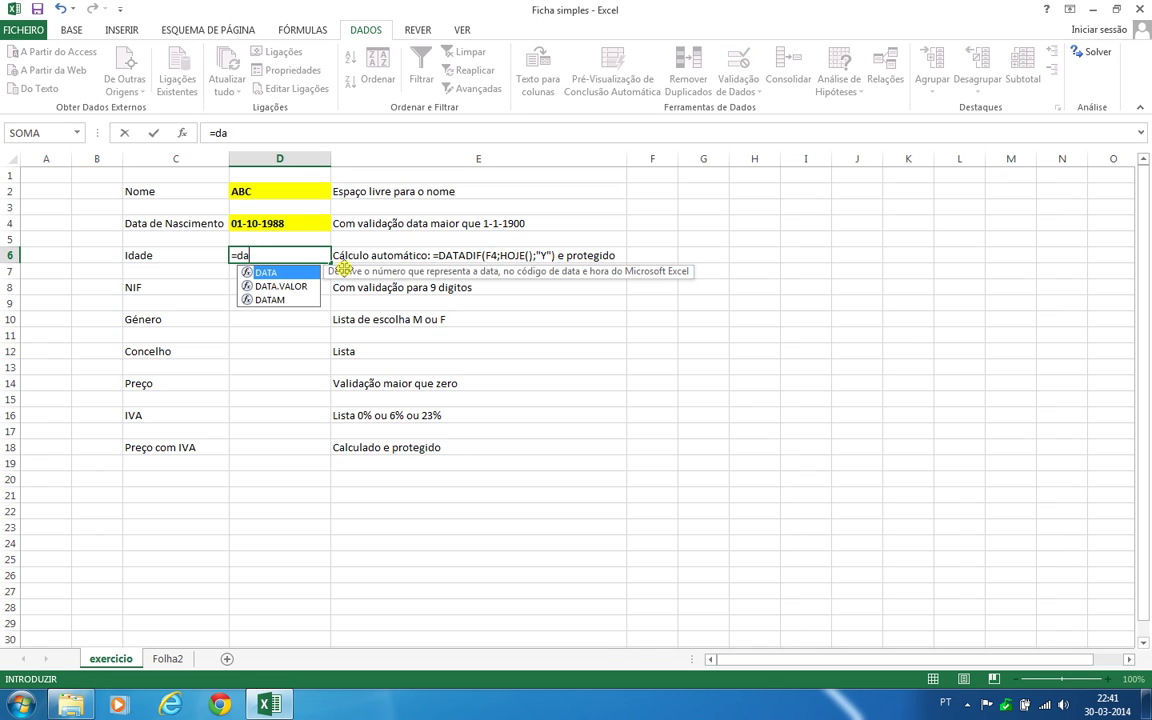
type("tadi")
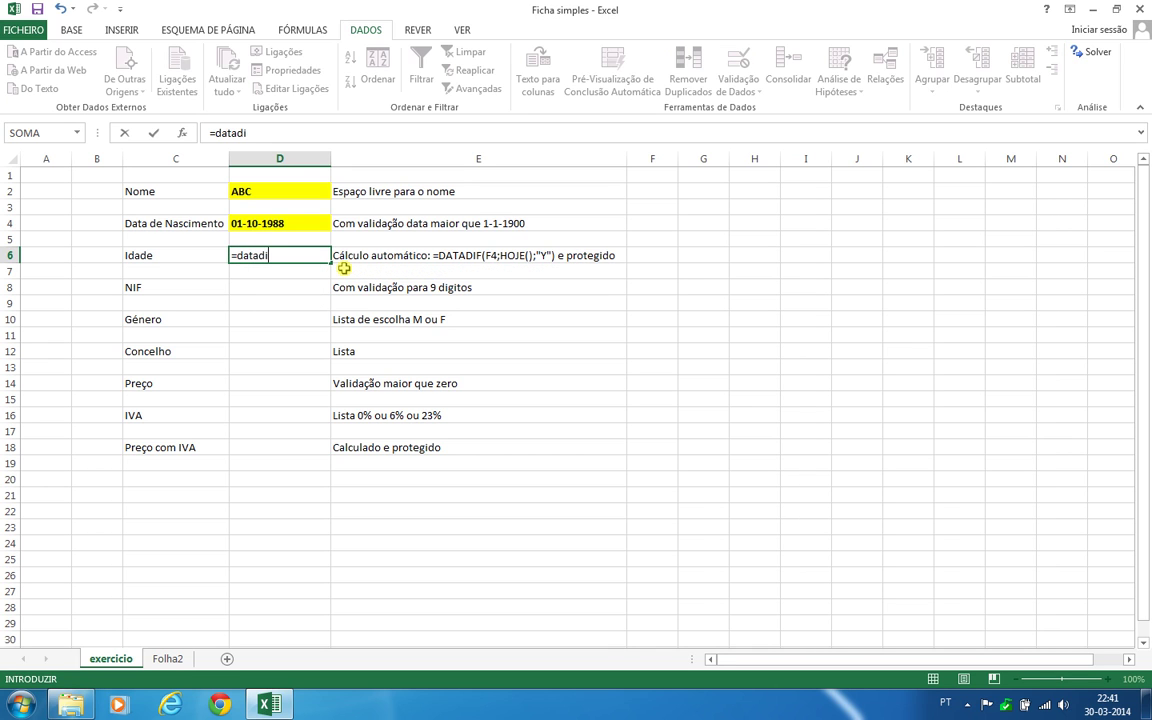
type("f(")
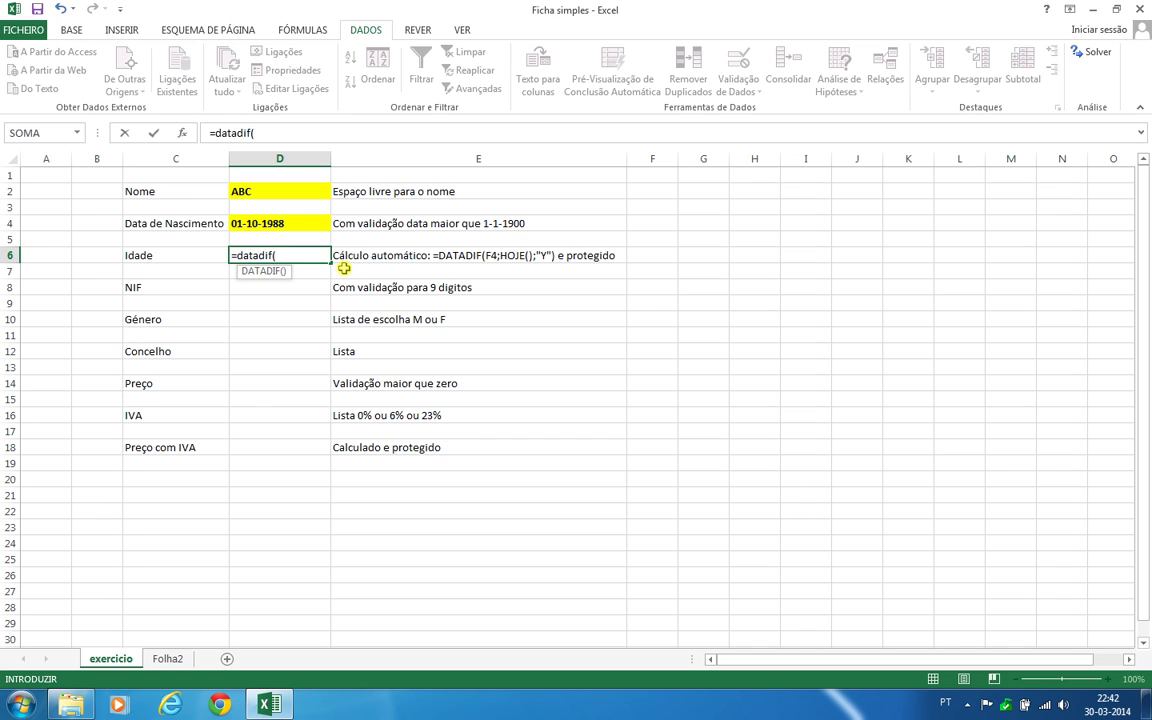
left_click(288, 223)
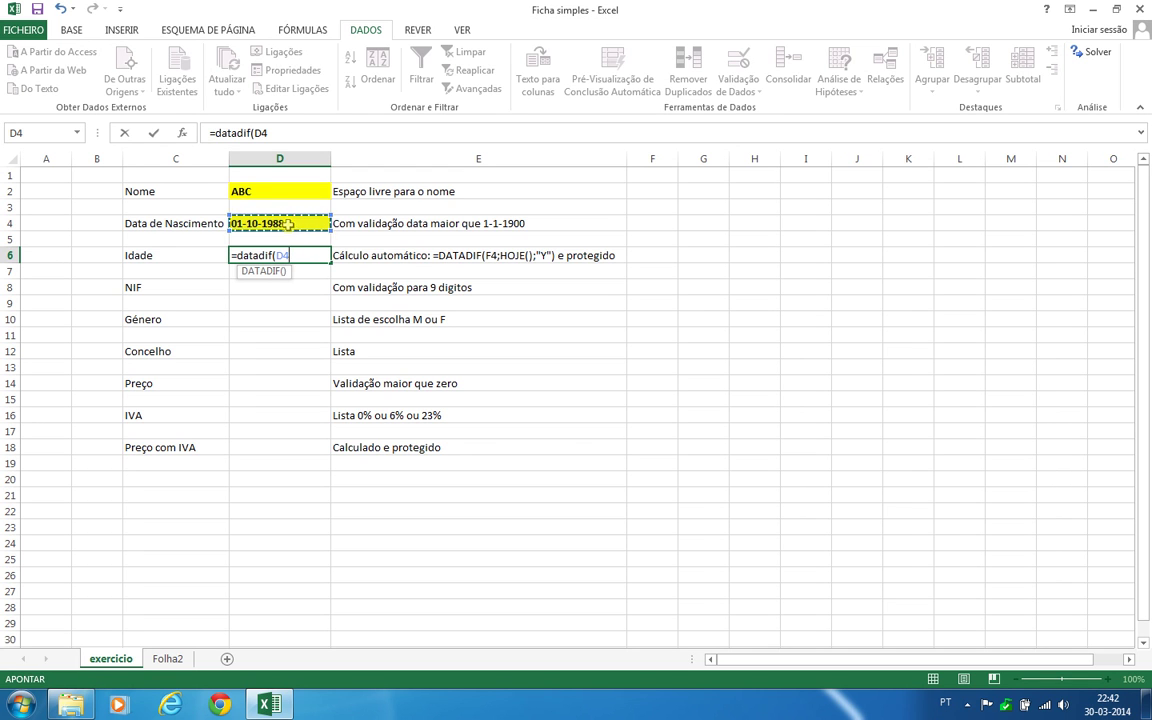
type(";")
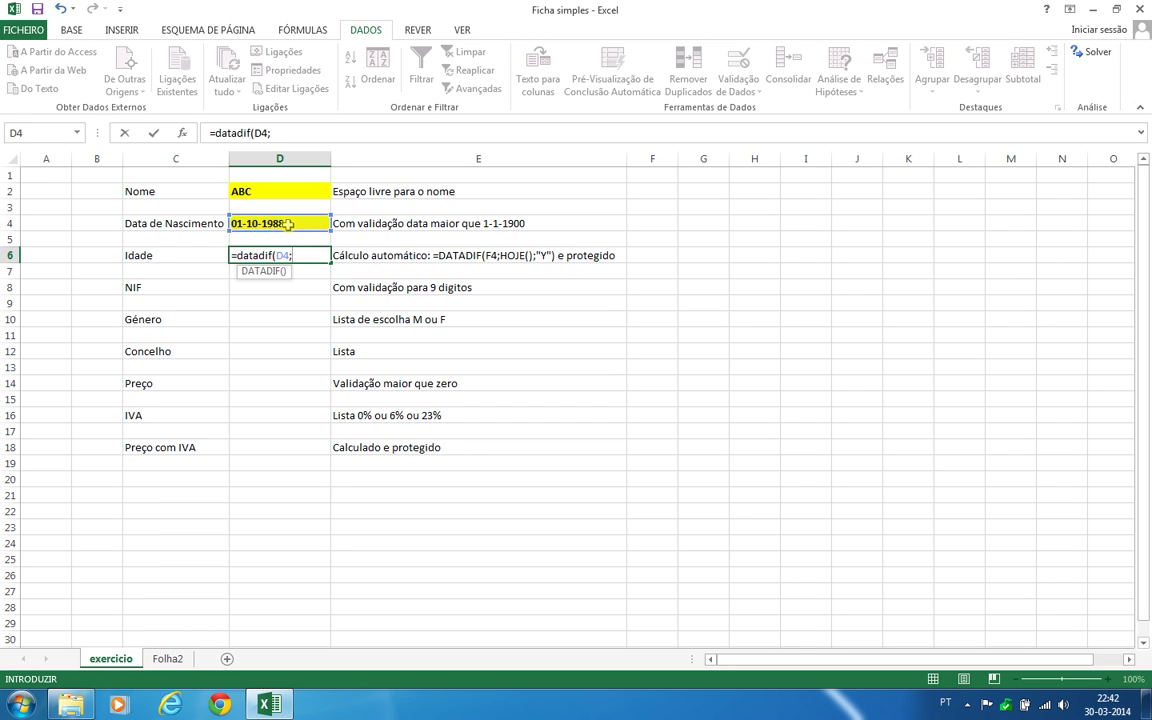
type("hoje")
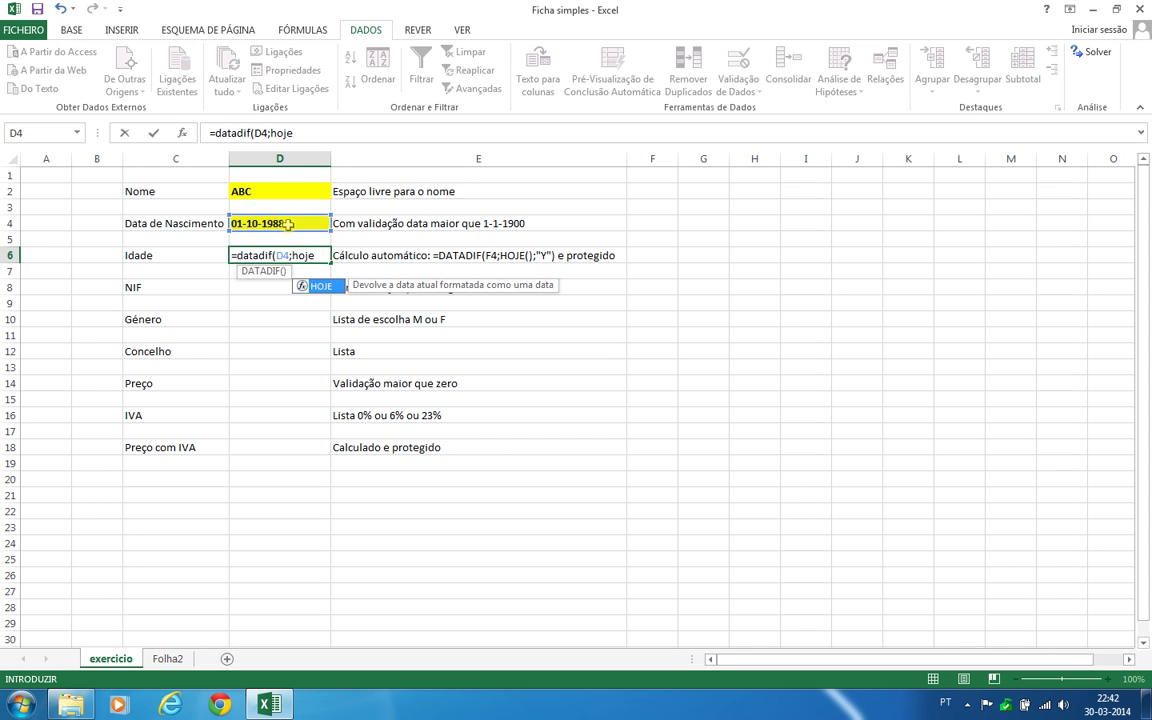
type("()")
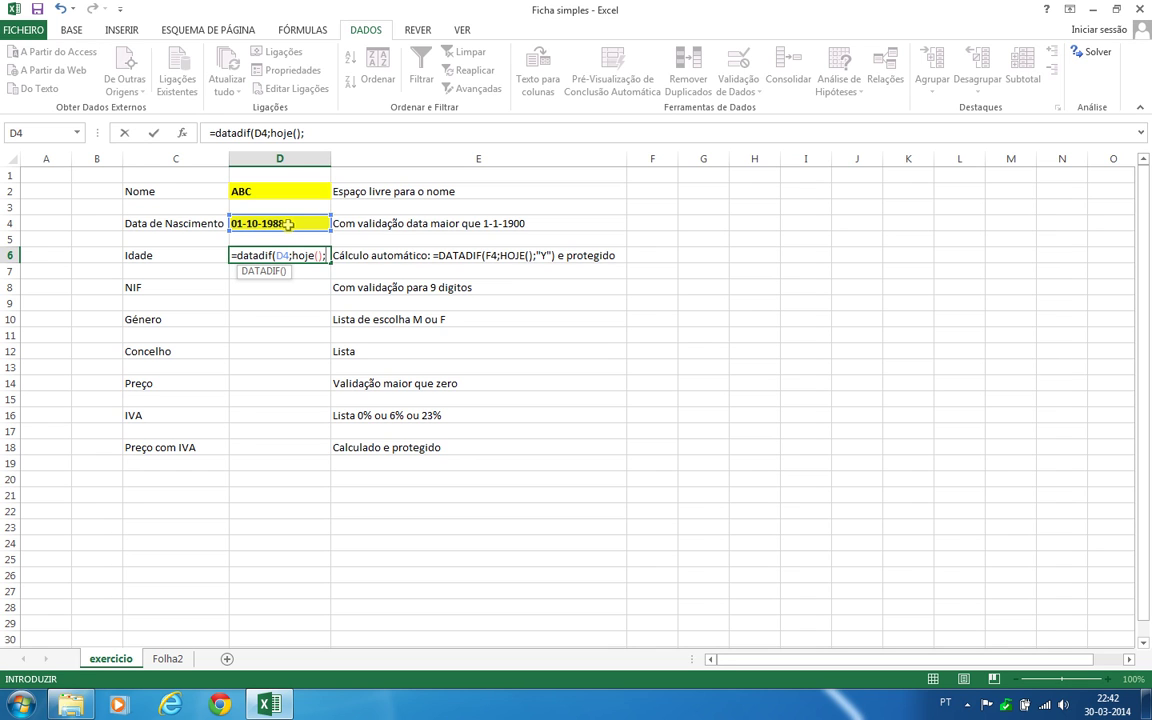
type("\"")
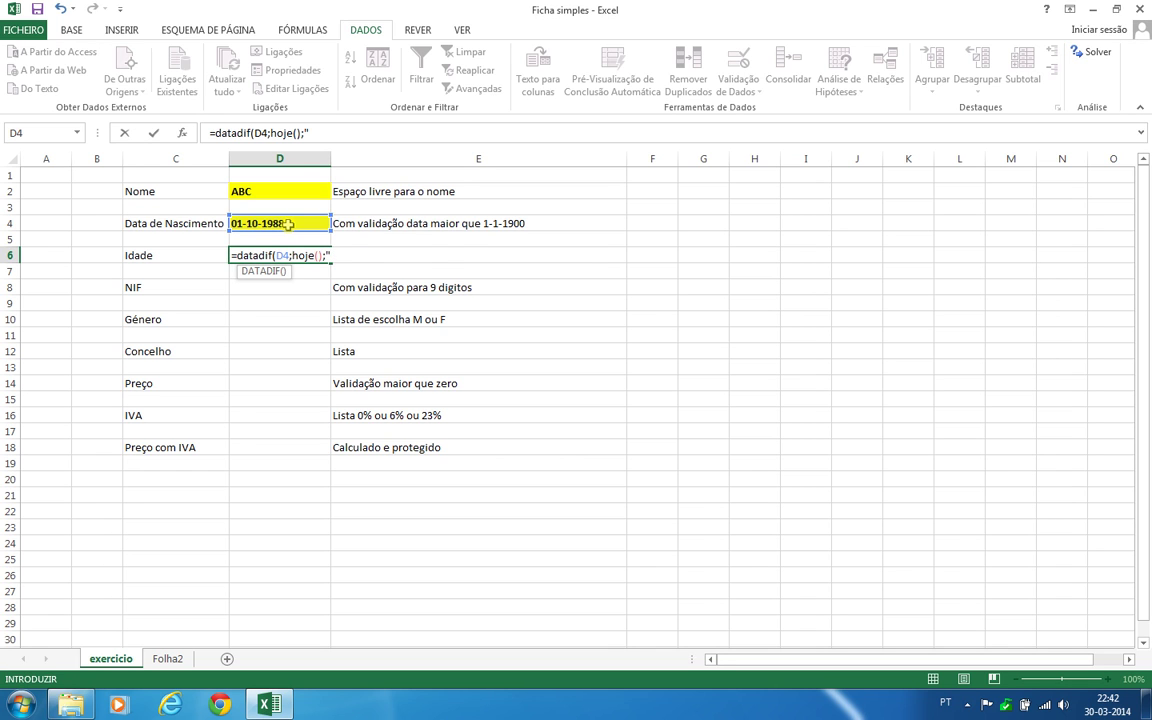
type("Y\")")
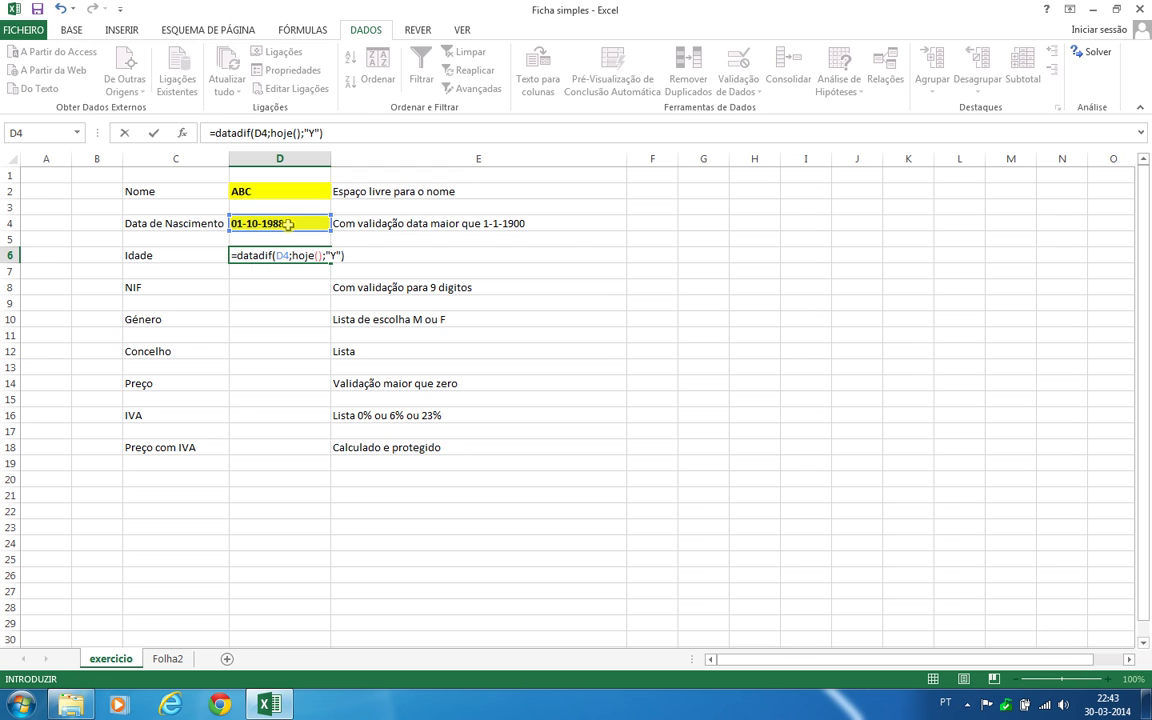
key("Return")
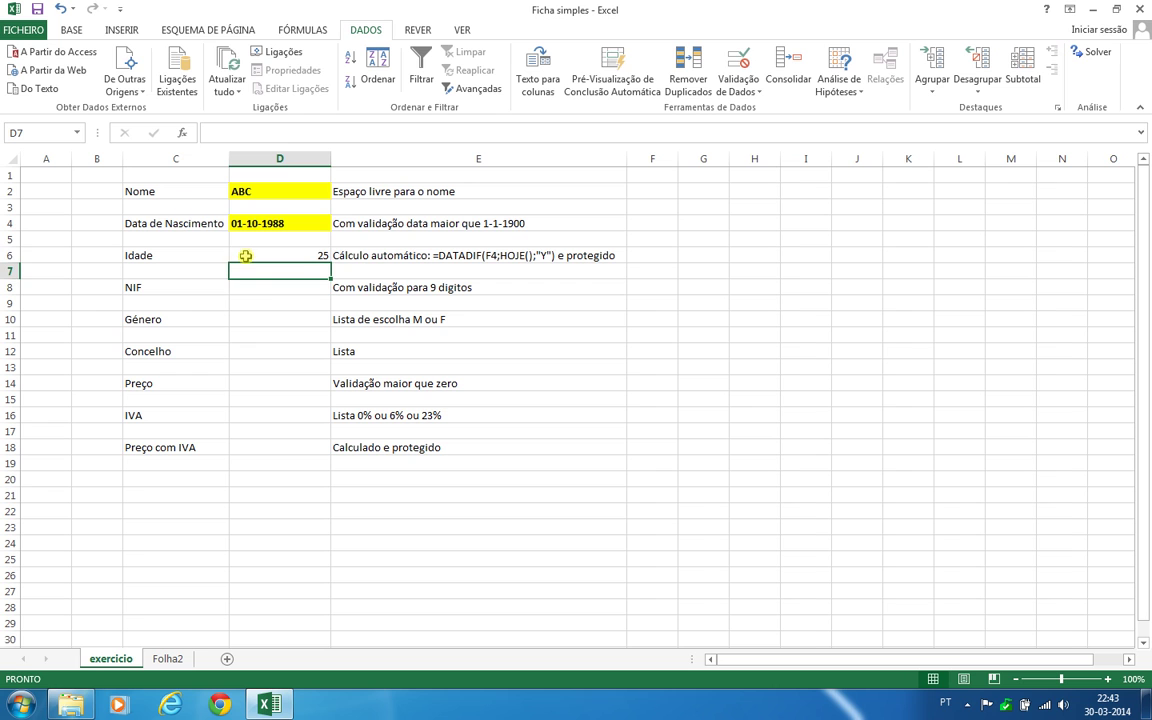
left_click(250, 255)
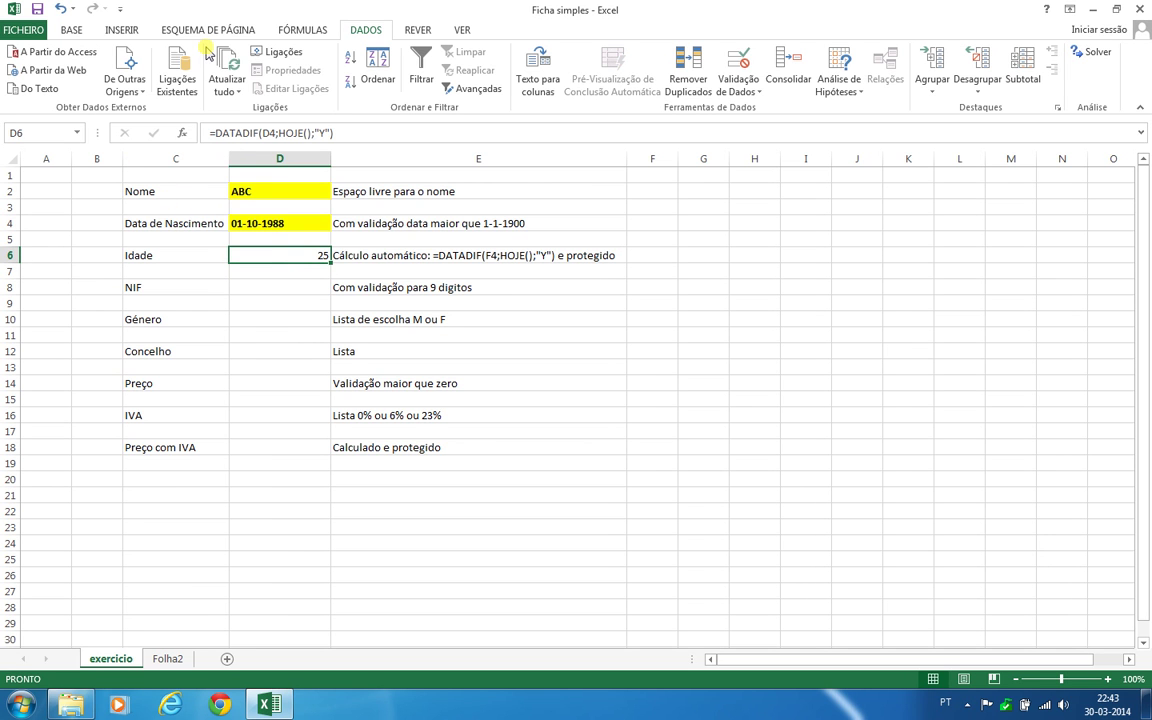
Make the age in D6 bold and left-aligned on a yellow fill
left_click(71, 30)
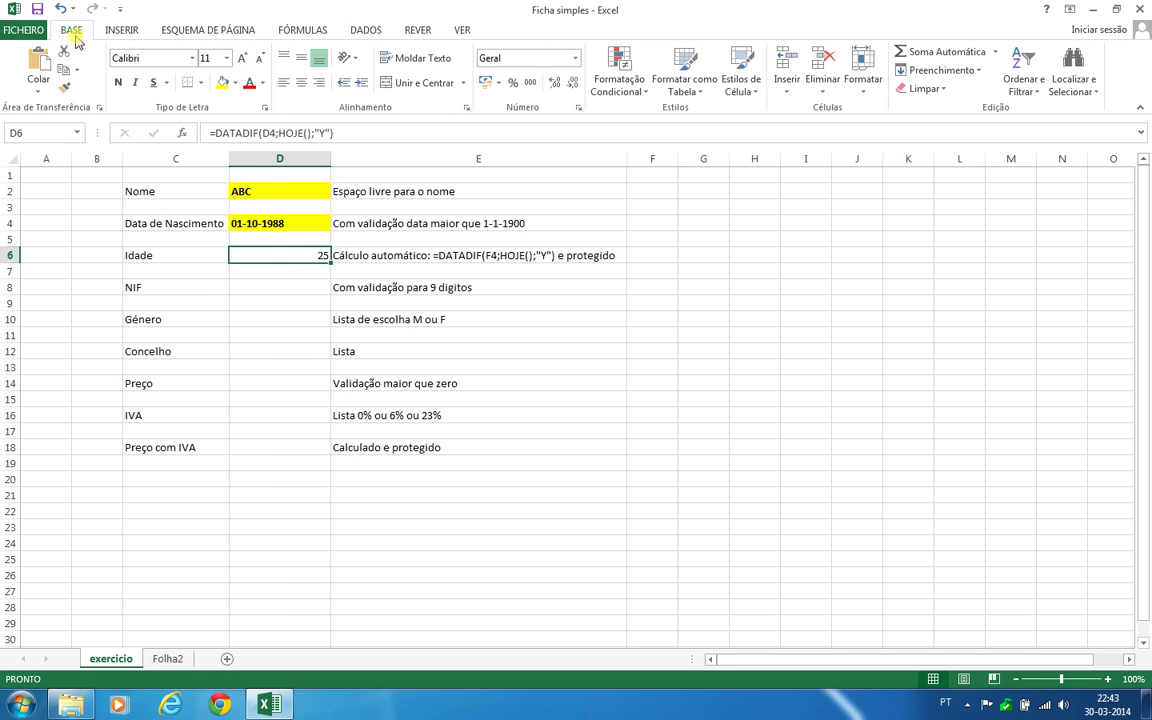
left_click(118, 82)
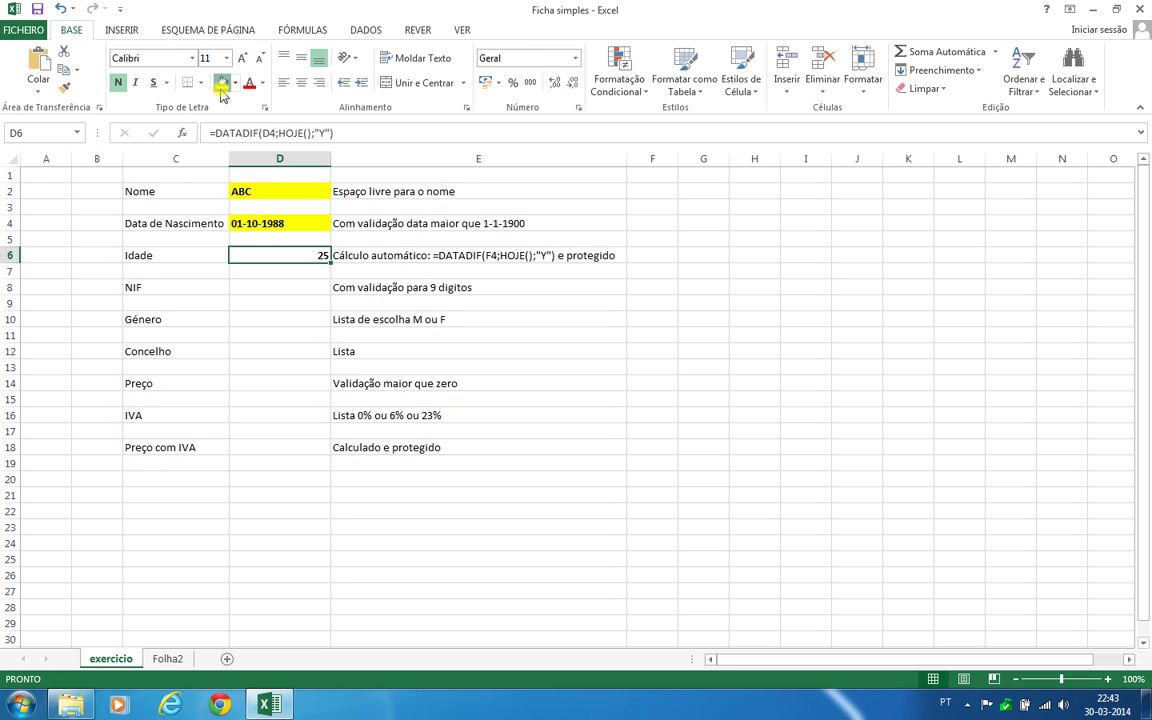
left_click(222, 82)
left_click(283, 84)
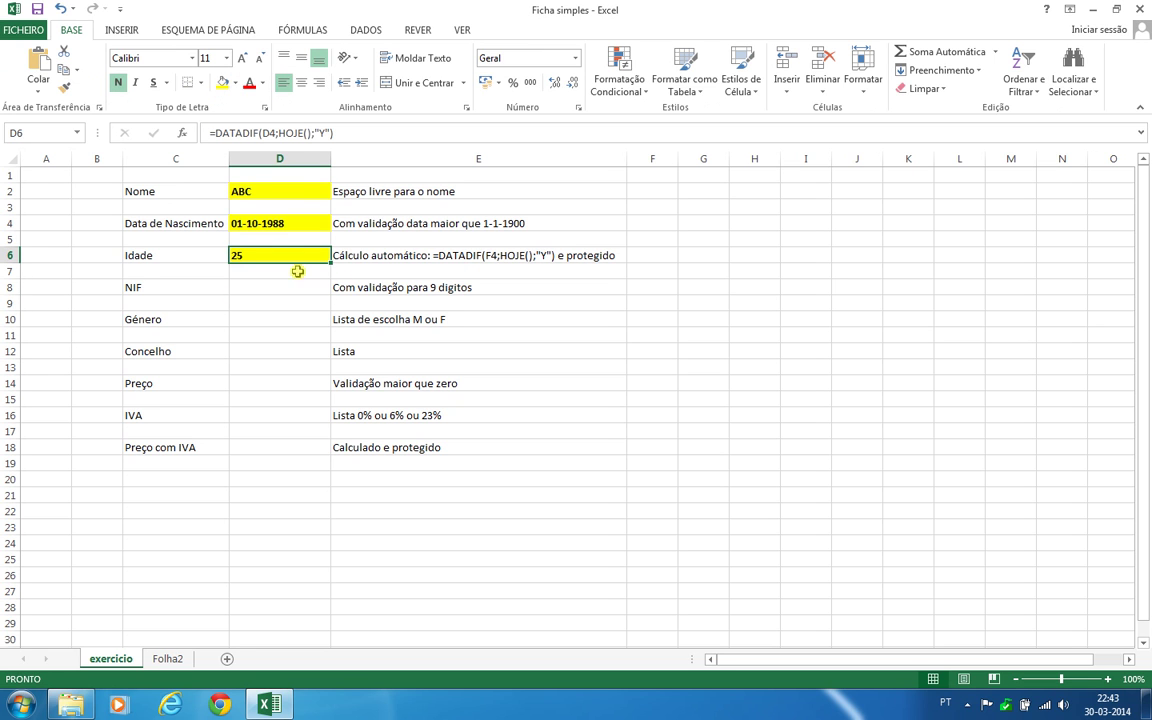
Switch the age formula's unit to "M", then "D", to see months and days
left_click(318, 133)
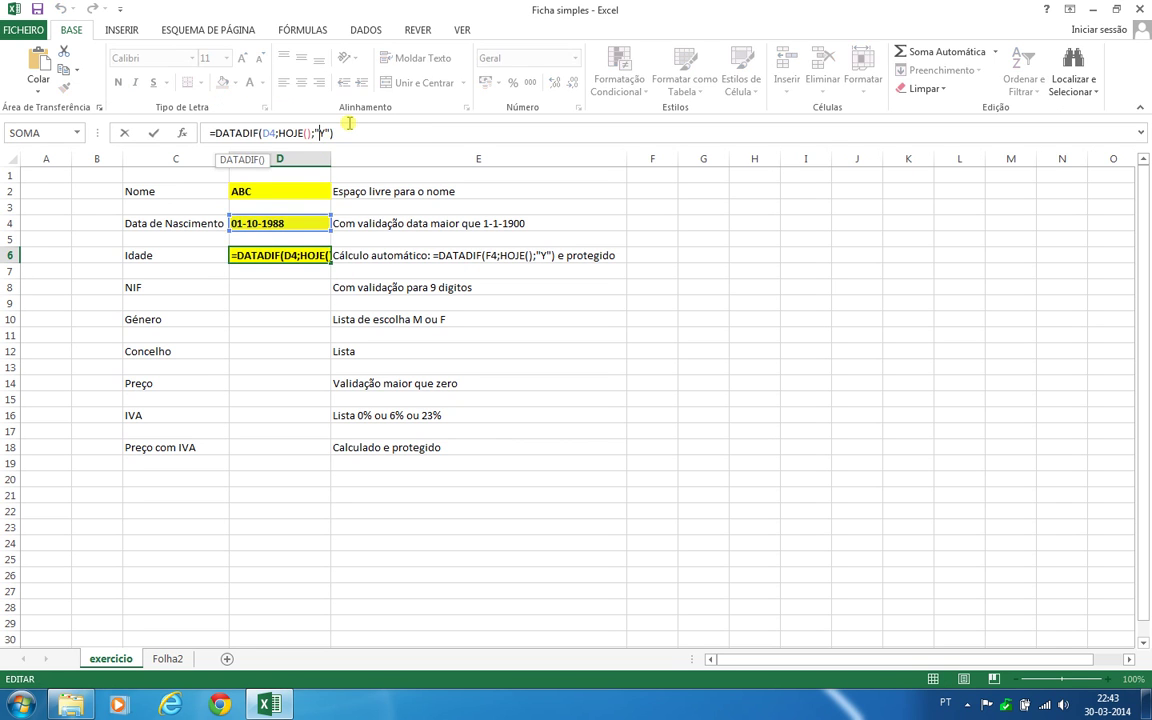
key("Delete")
type("M")
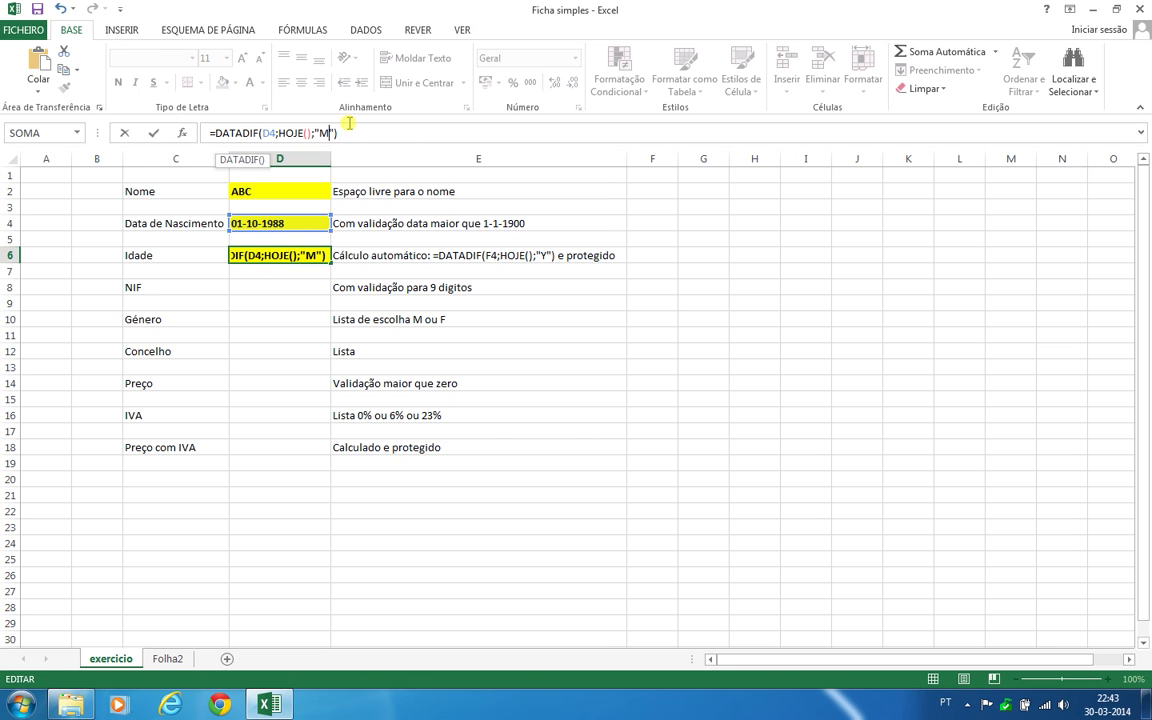
key("Return")
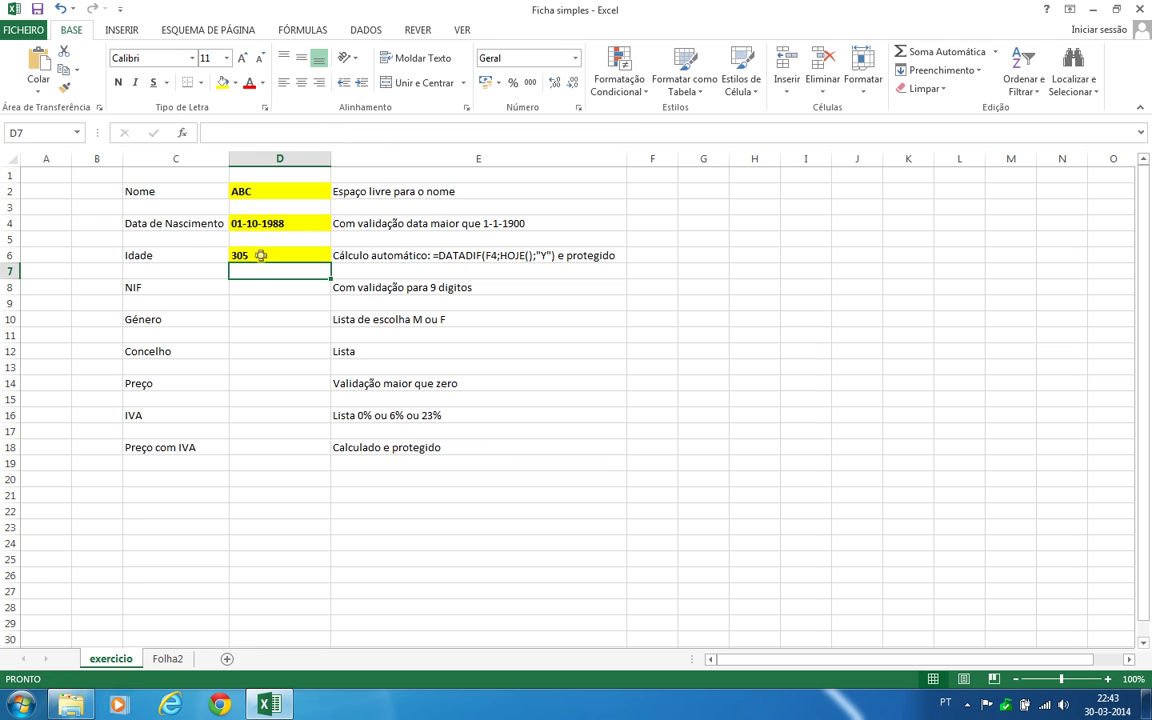
left_click(239, 258)
left_click(318, 132)
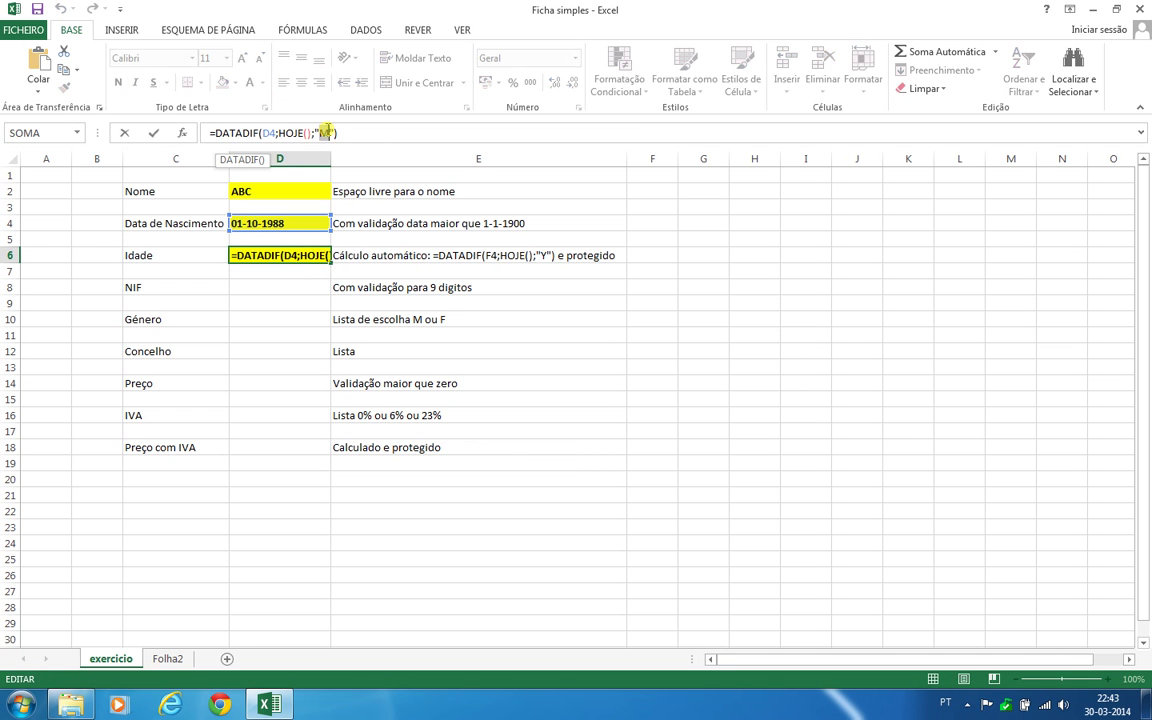
key("Delete")
type("D")
key("Return")
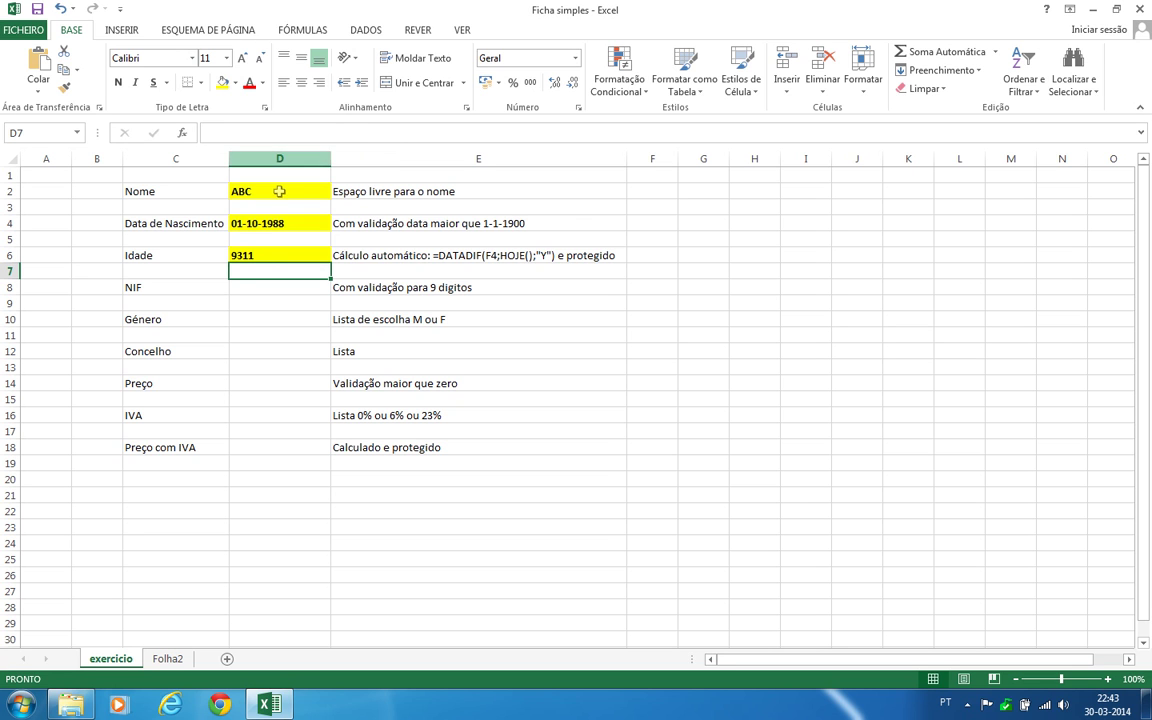
Restore the "Y" unit so D6 shows the age 25 in whole years
left_click(270, 256)
left_click(320, 133)
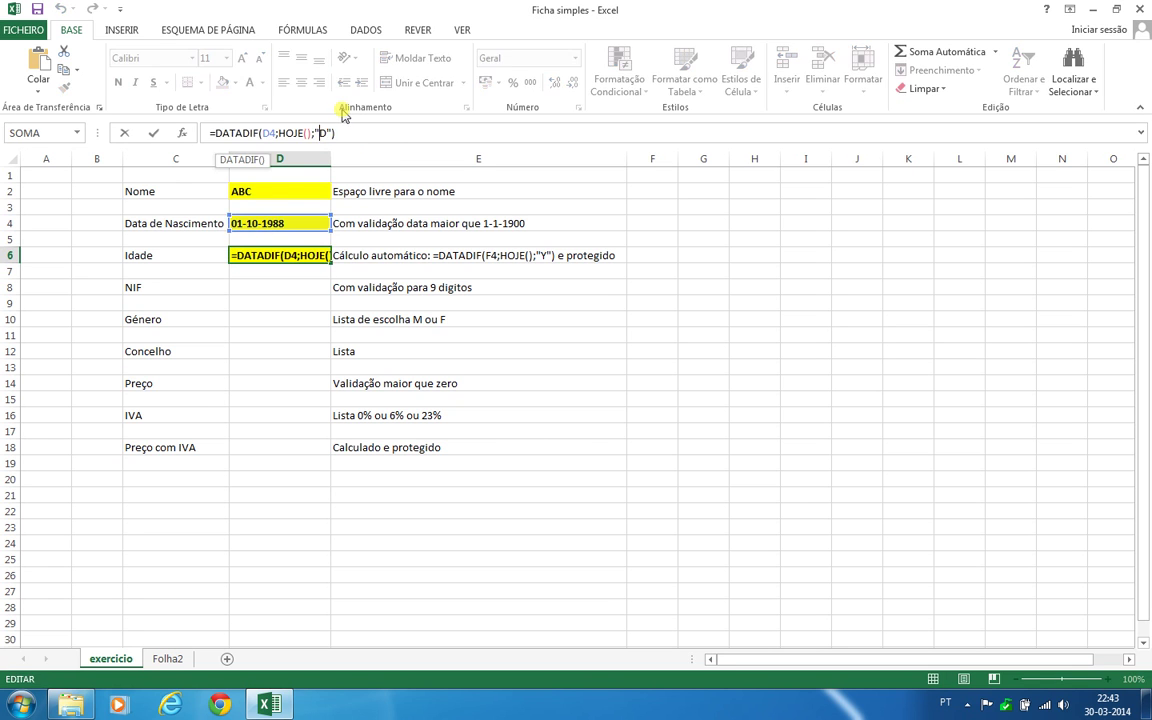
key("shift+Left")
type("Y")
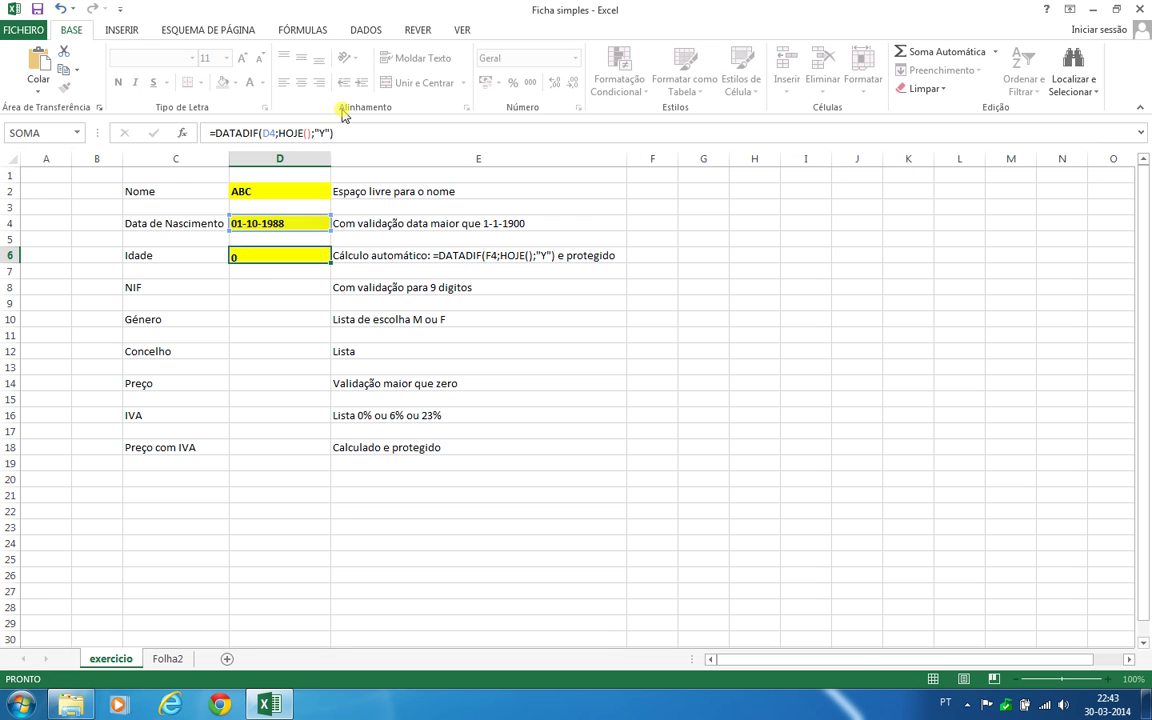
key("Return")
left_click(273, 330)
left_click(264, 287)
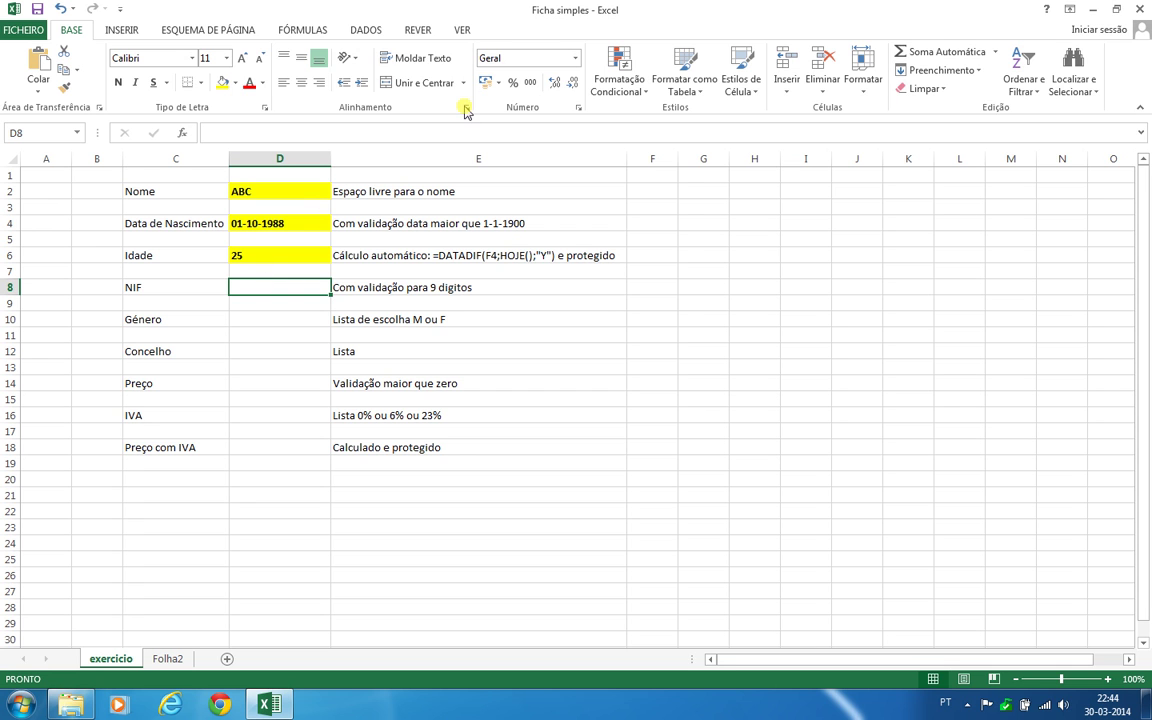
Add a validation rule to D8 requiring text length equal to 9
left_click(372, 33)
left_click(738, 91)
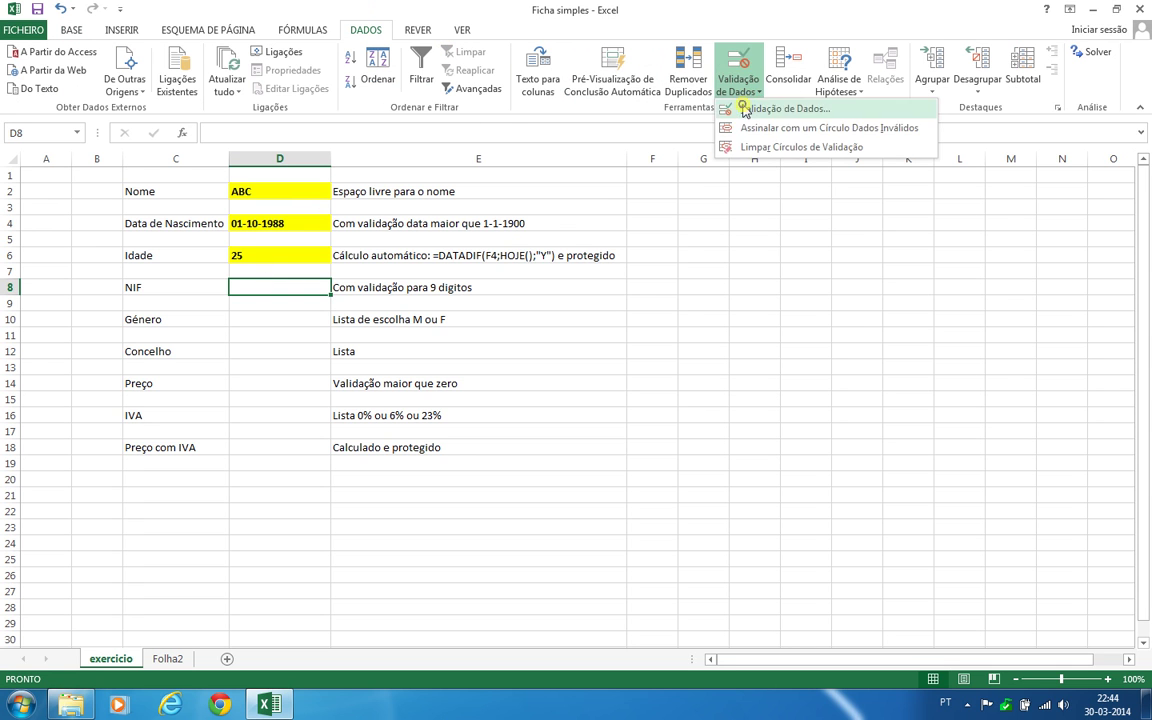
left_click(770, 110)
left_click(677, 312)
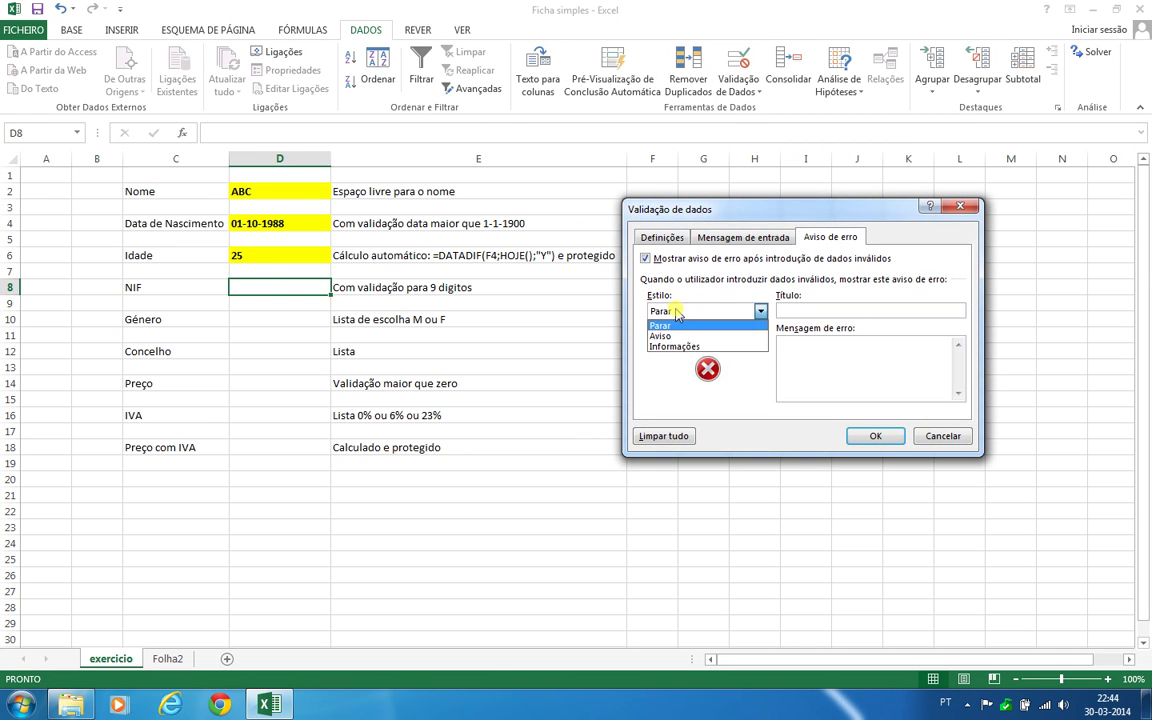
left_click(648, 240)
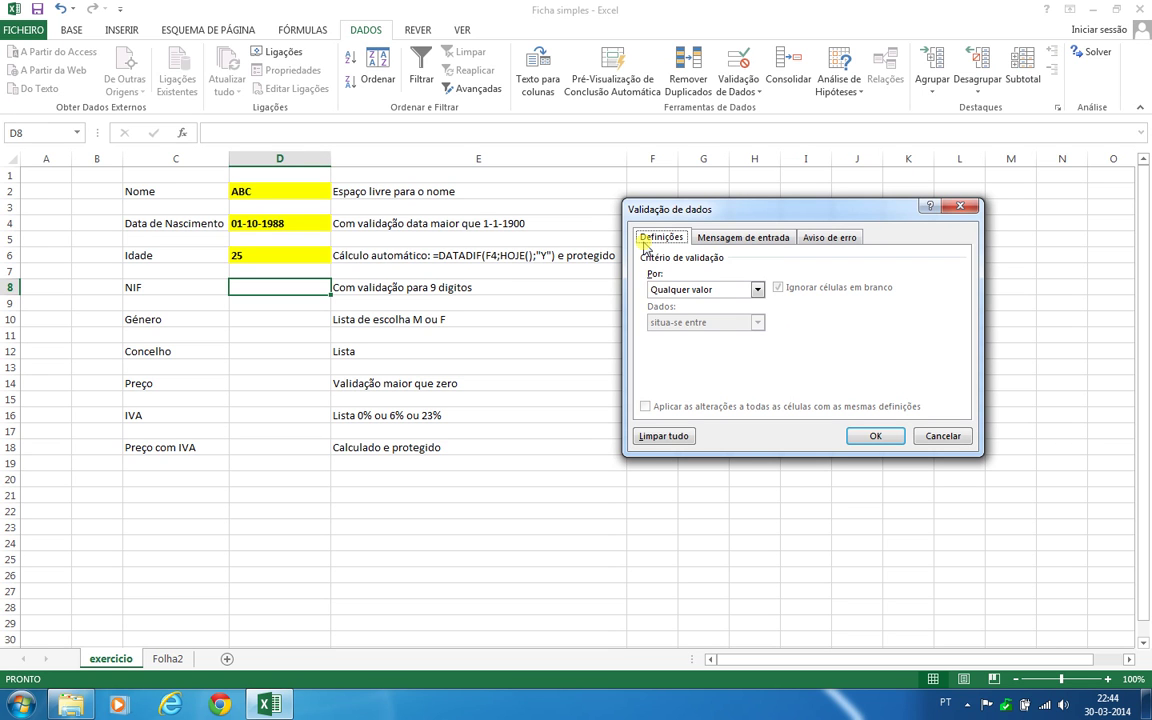
left_click(662, 290)
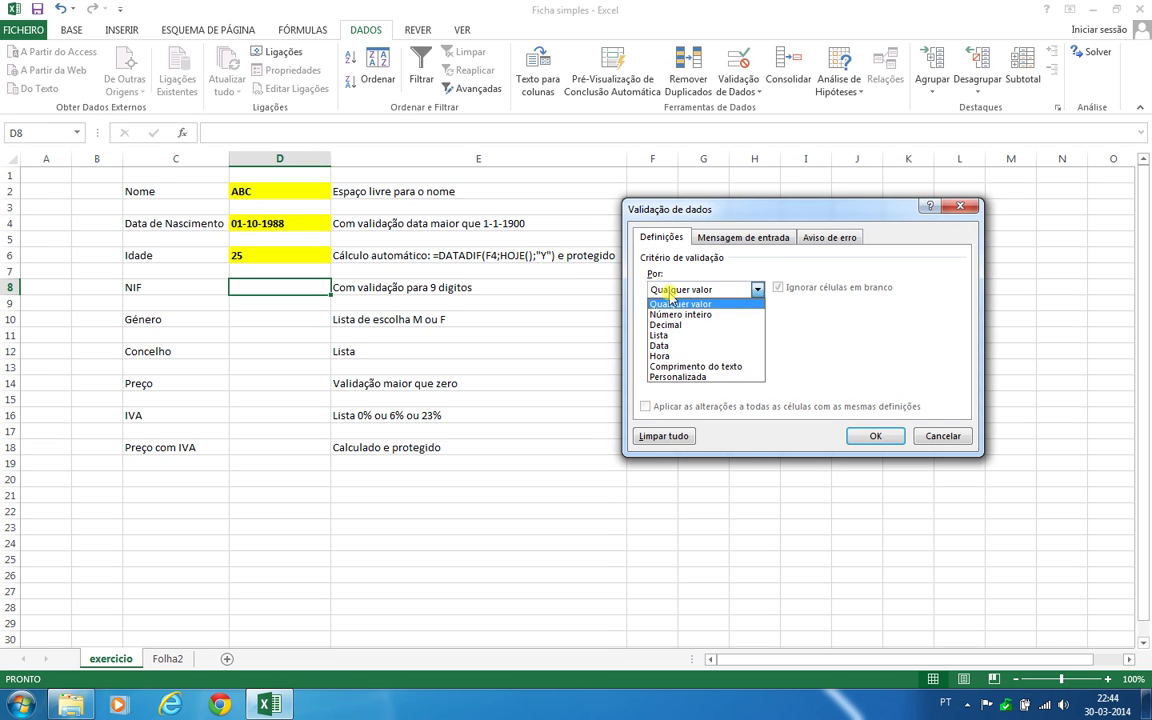
left_click(703, 367)
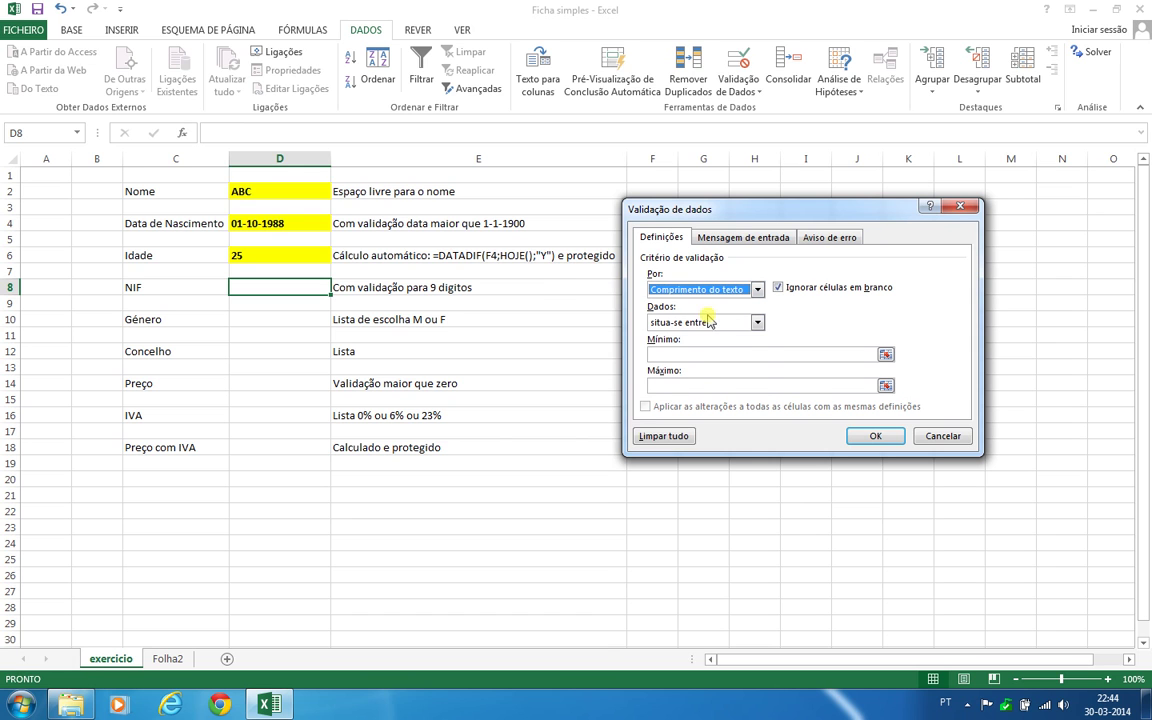
left_click(719, 323)
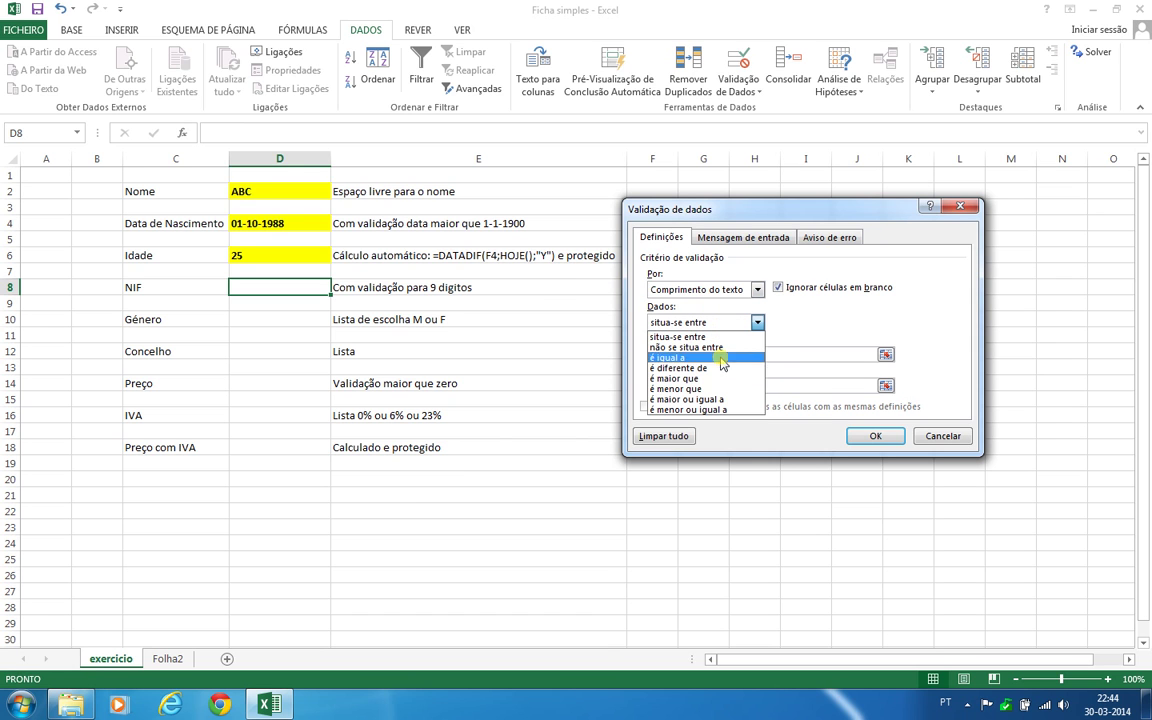
left_click(711, 357)
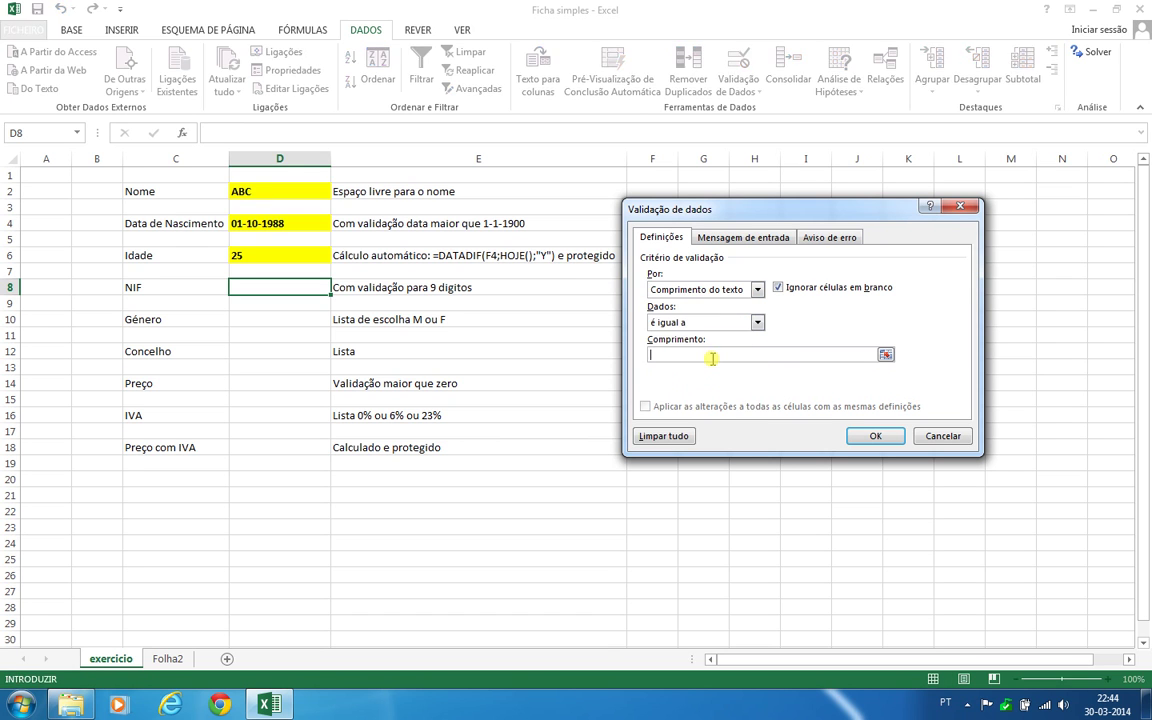
left_click(711, 359)
type("9")
left_click(875, 436)
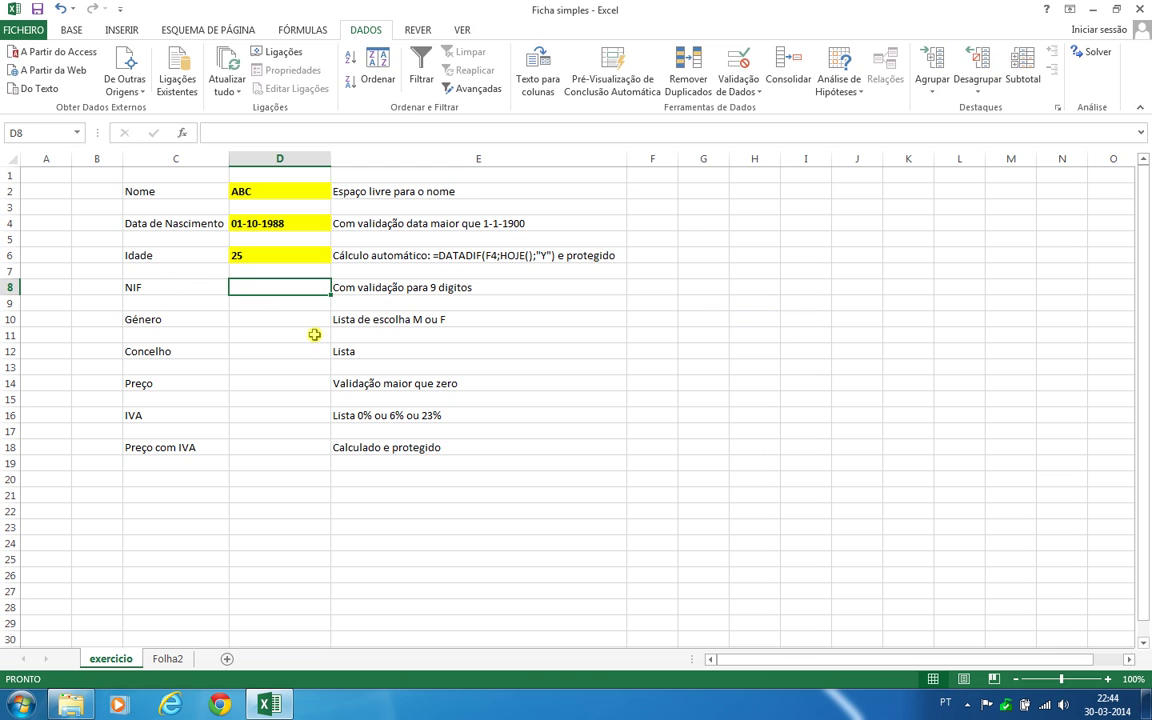
Enter 12345678 in D8, retry after the rejection, and complete it as 123456789
type("123456")
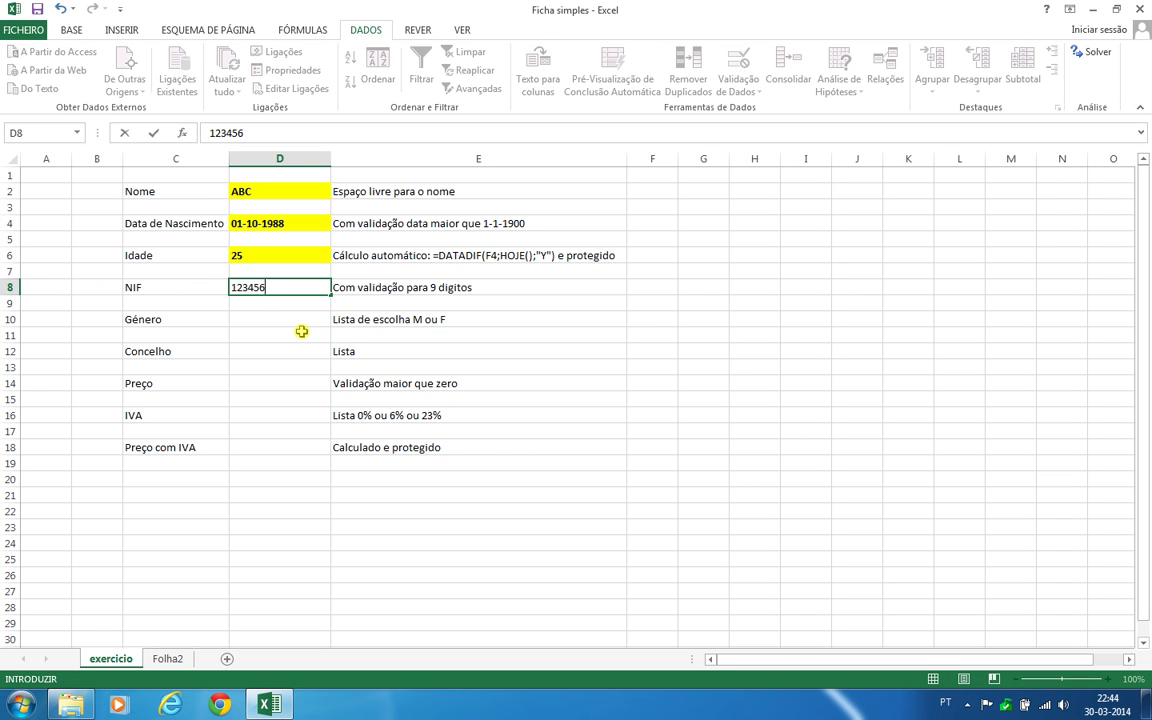
type("78")
key("Return")
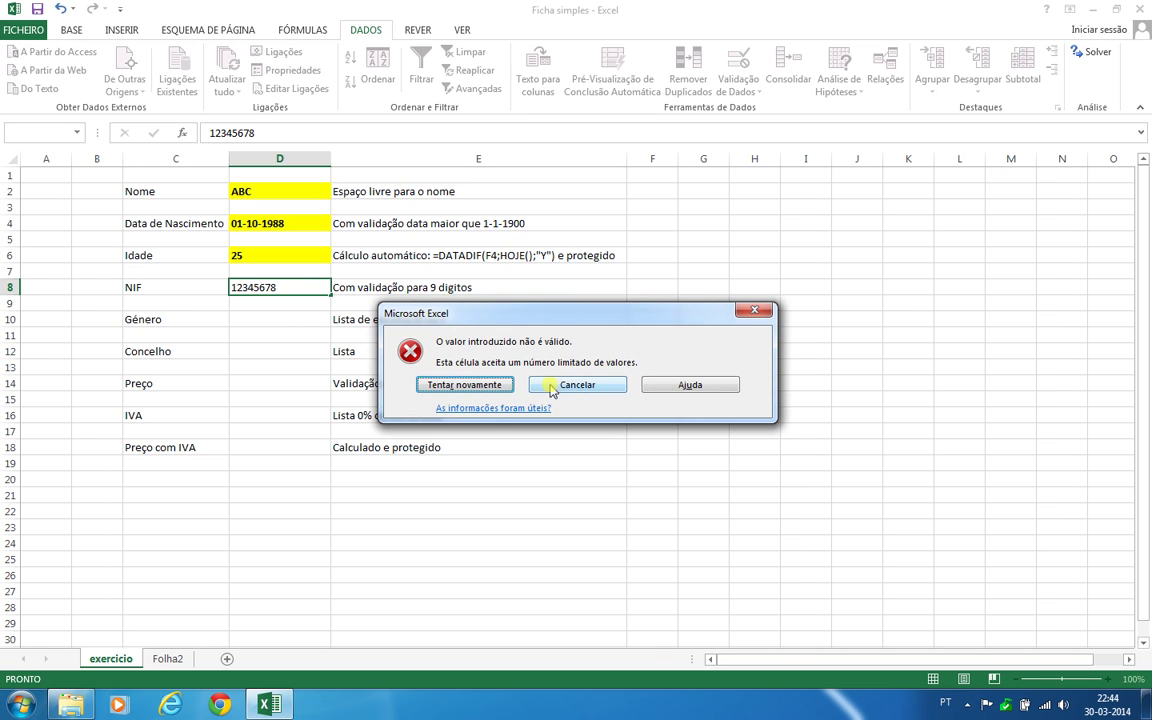
left_click(464, 385)
left_click(291, 287)
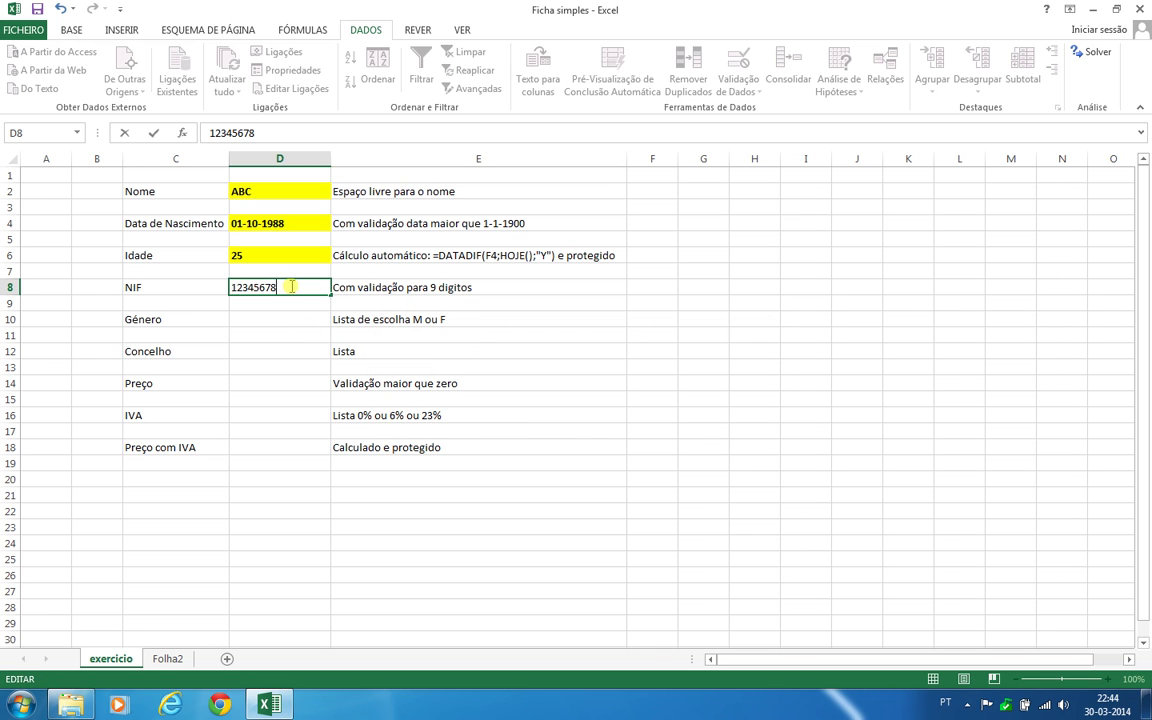
type("9")
key("Return")
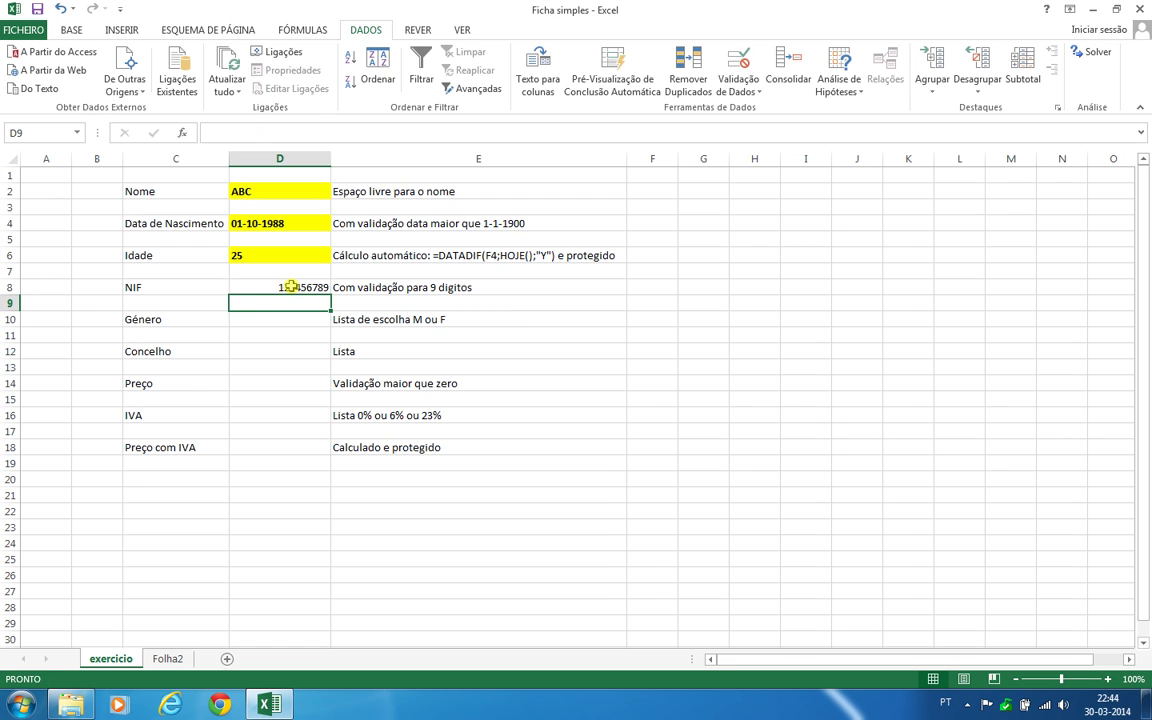
left_click(290, 287)
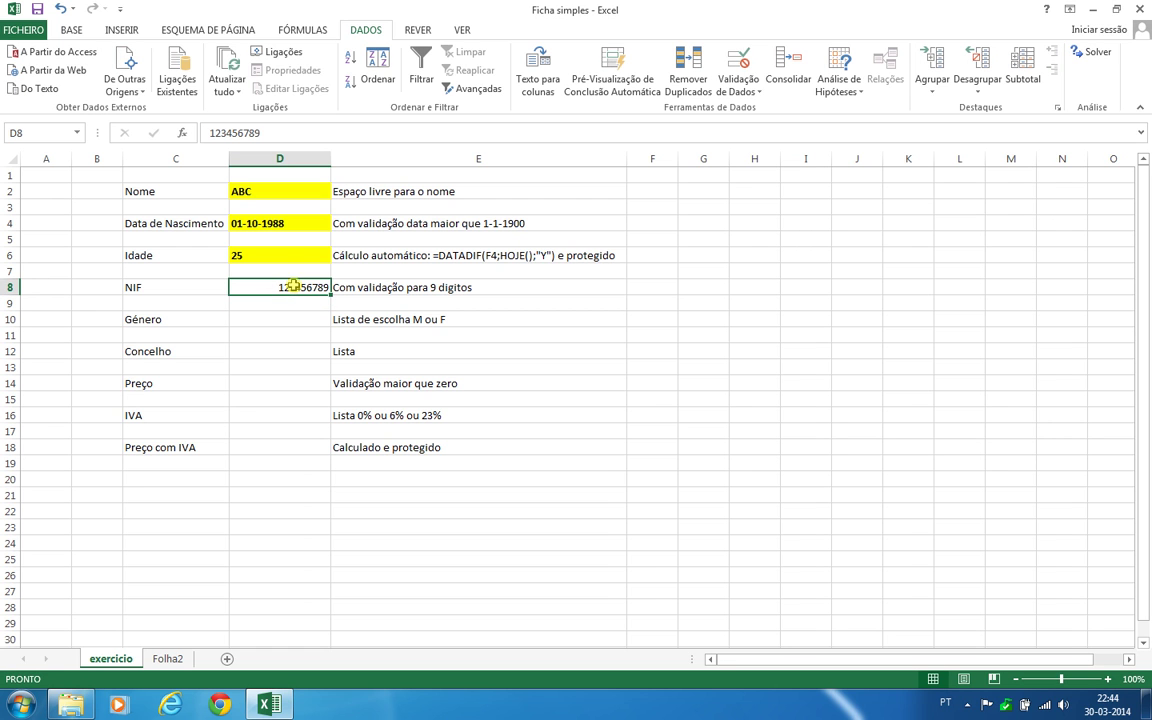
Change D8's validation to whole numbers between 100000000 and 999999999
left_click(757, 91)
left_click(760, 108)
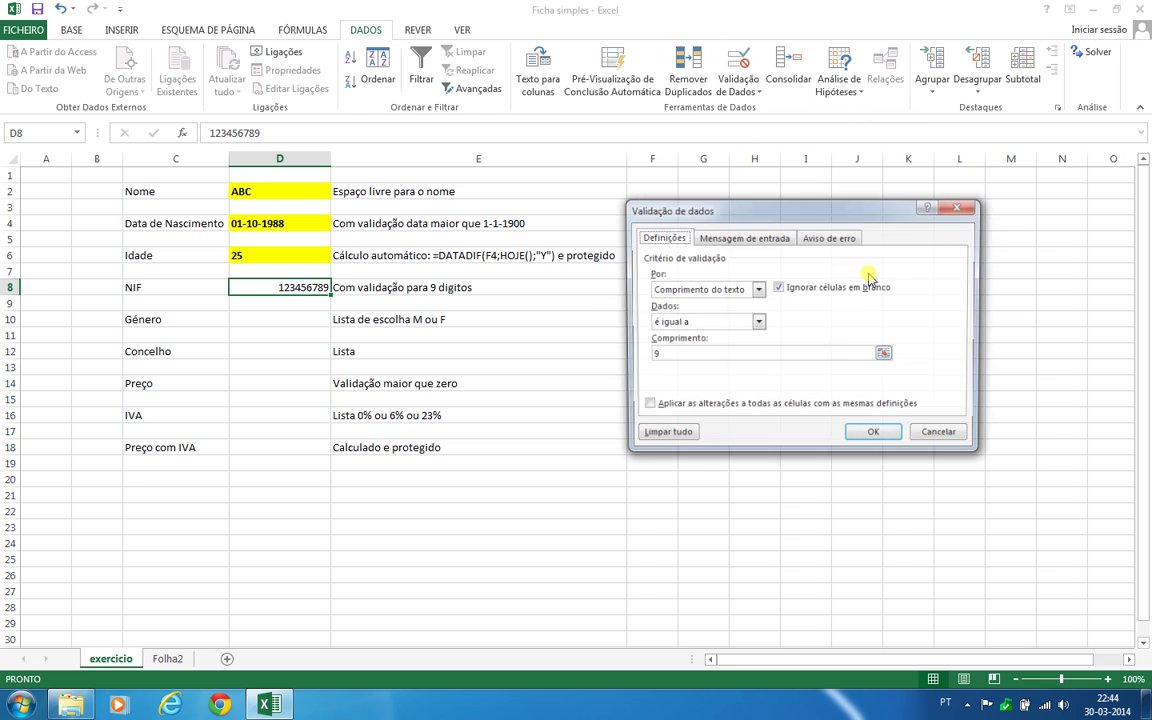
left_click(757, 289)
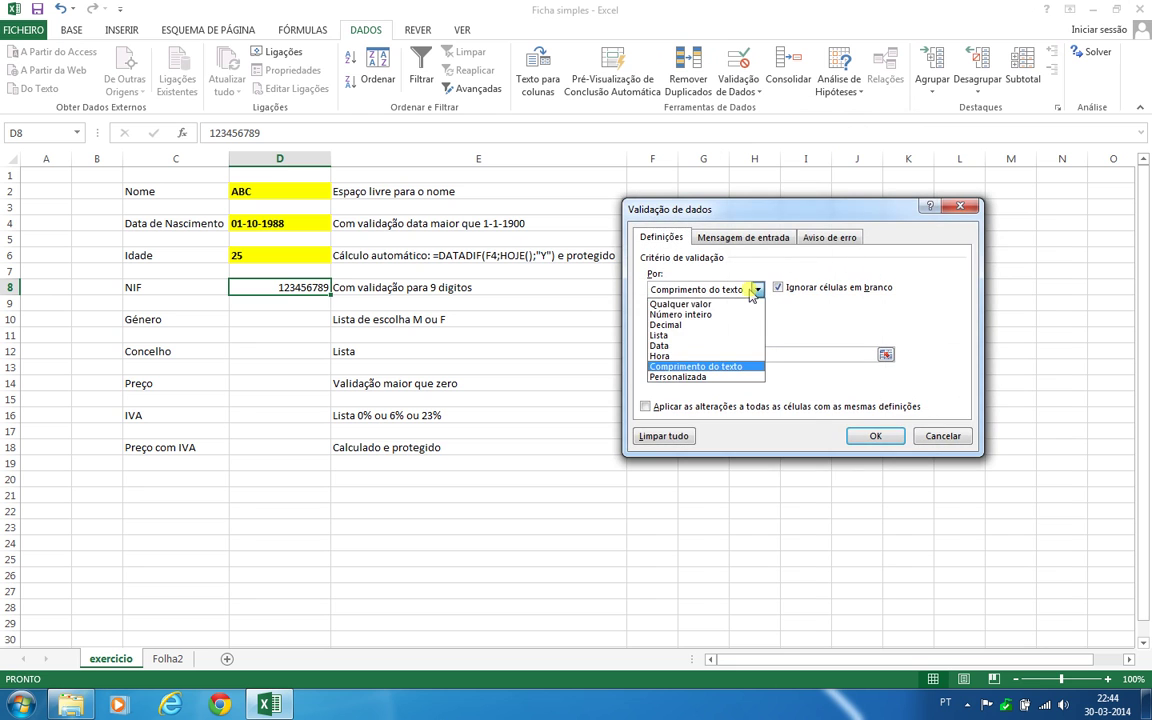
left_click(712, 315)
left_click(700, 322)
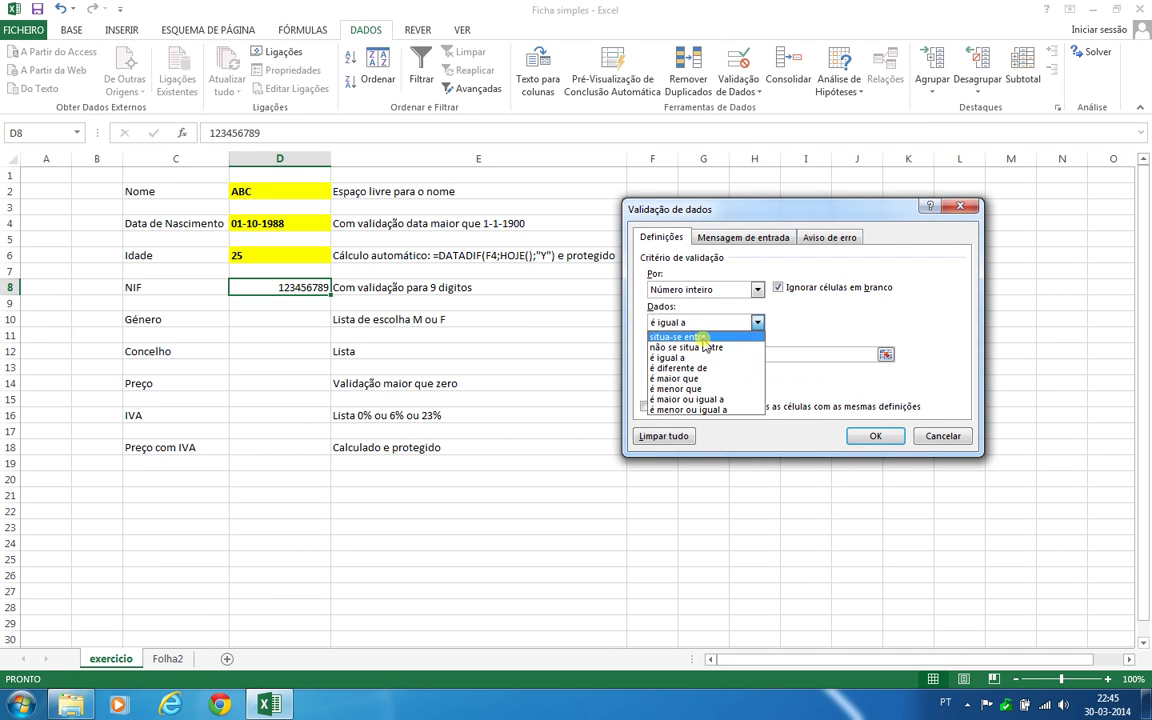
left_click(690, 331)
key("Tab")
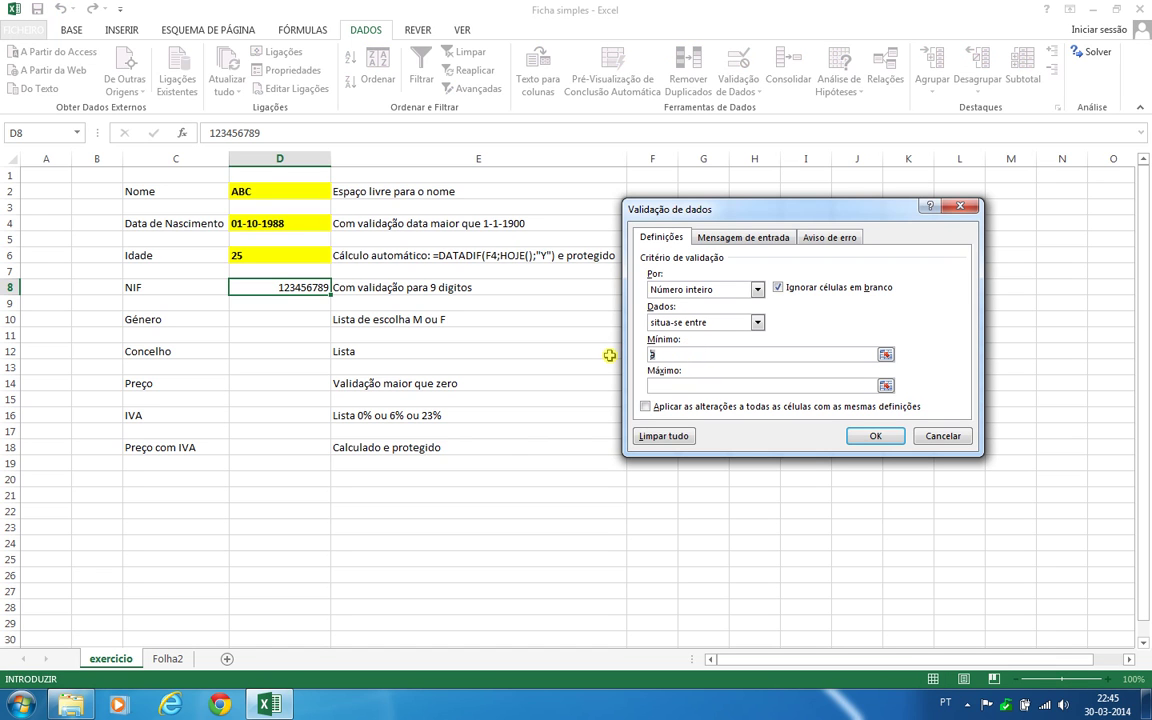
type("100000000")
left_click(669, 385)
type("999999")
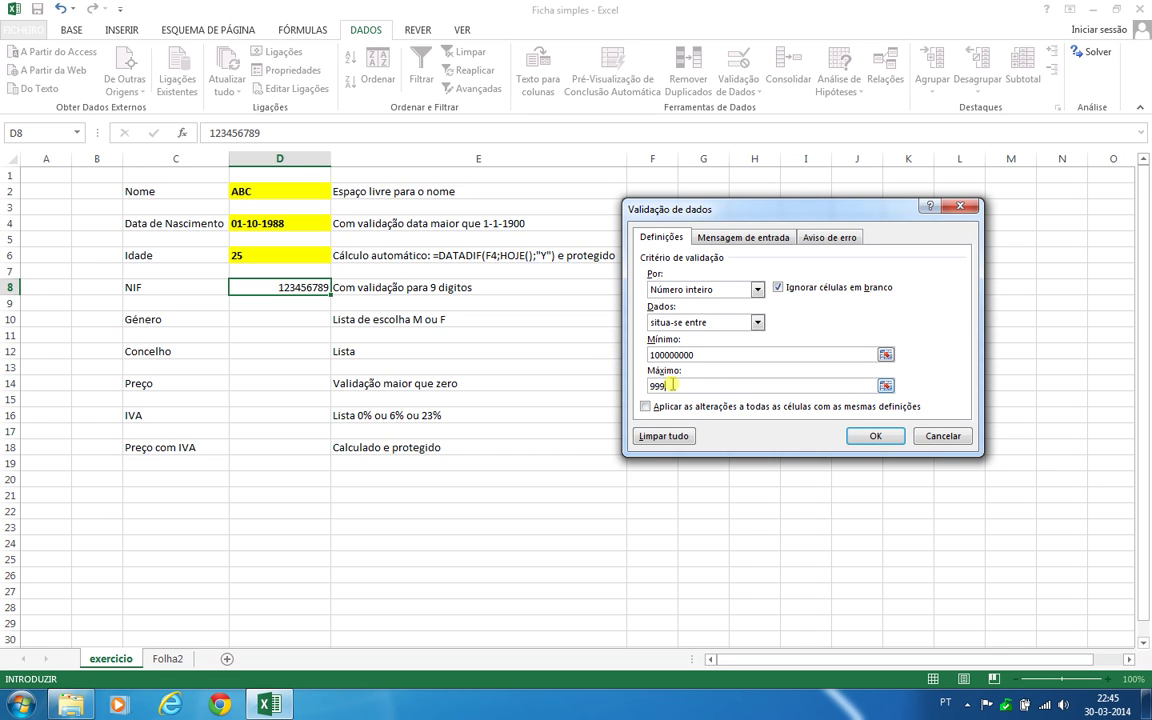
type("999")
left_click(866, 436)
left_click(285, 322)
left_click(284, 289)
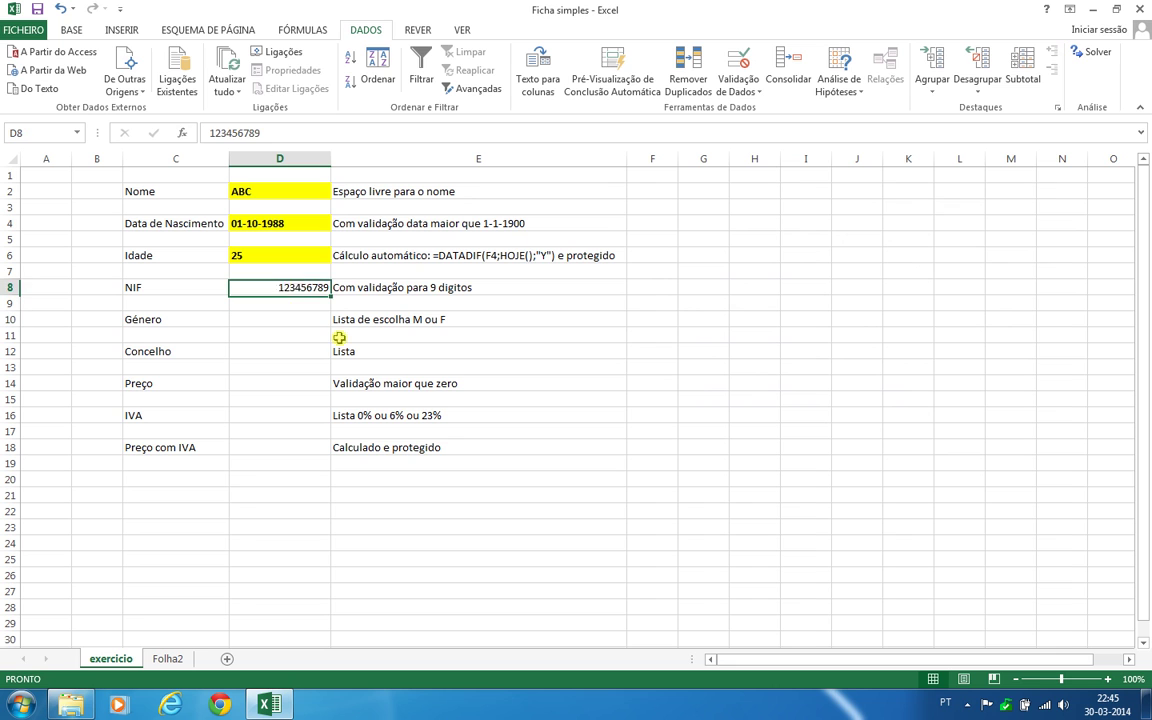
Test D8 with 12345678, which is rejected, then enter 222333444
type("123")
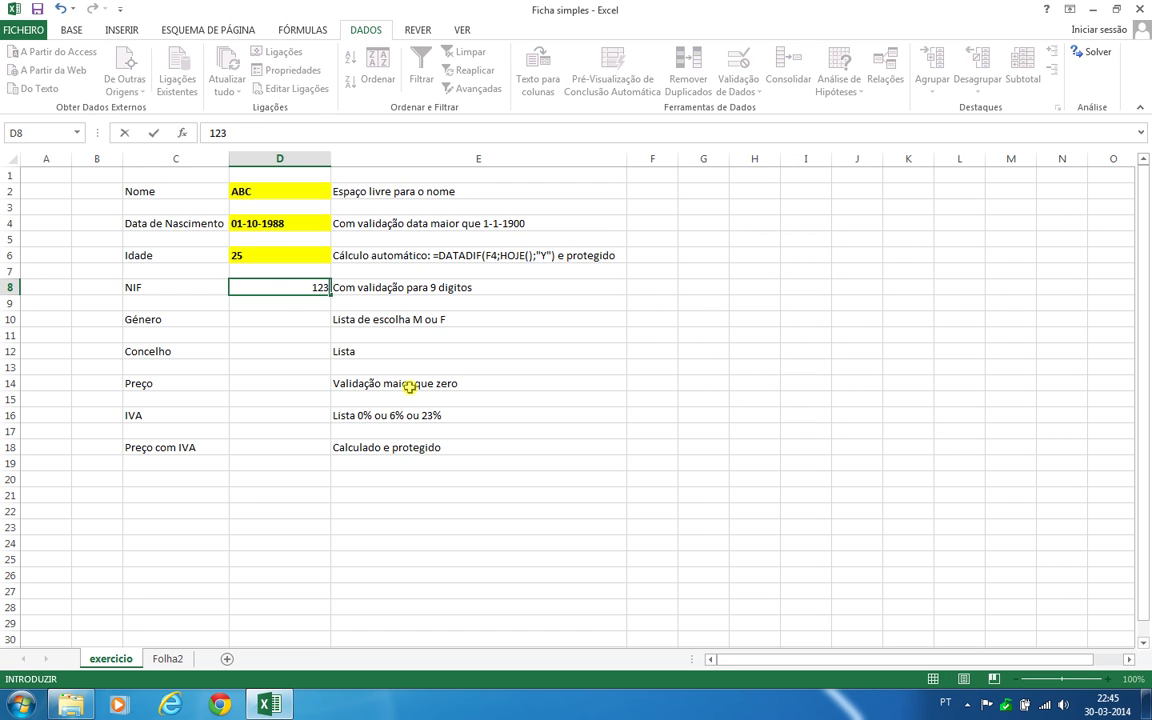
type("45678")
key("Return")
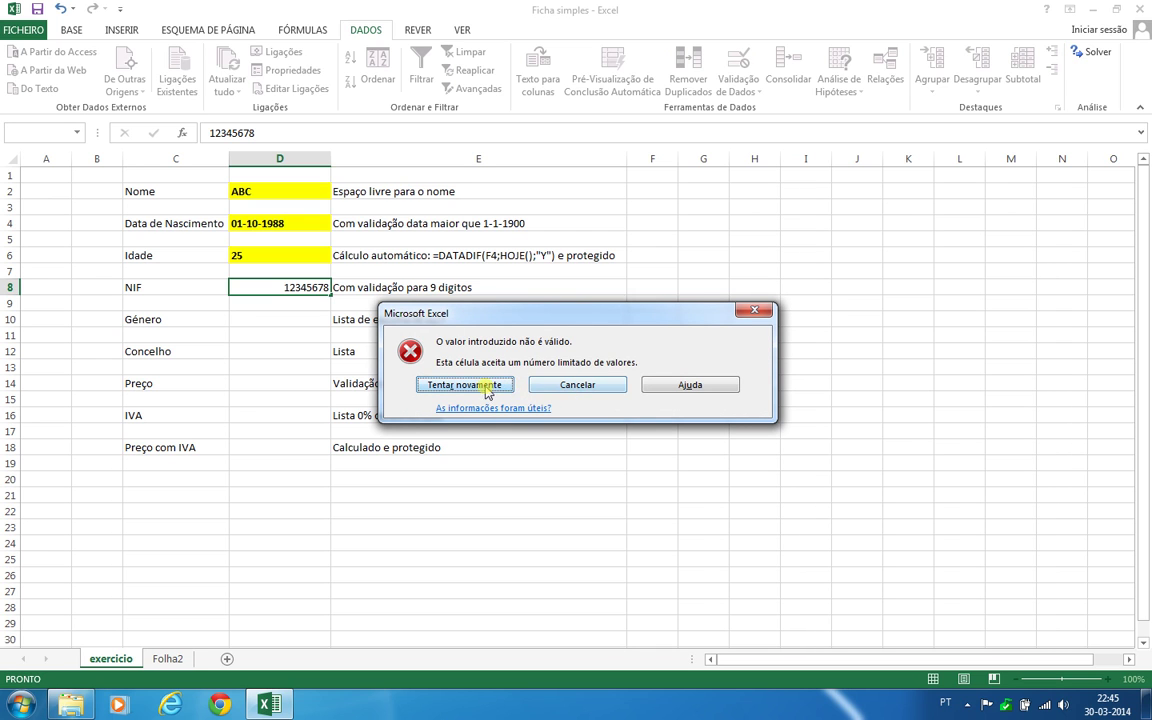
left_click(470, 387)
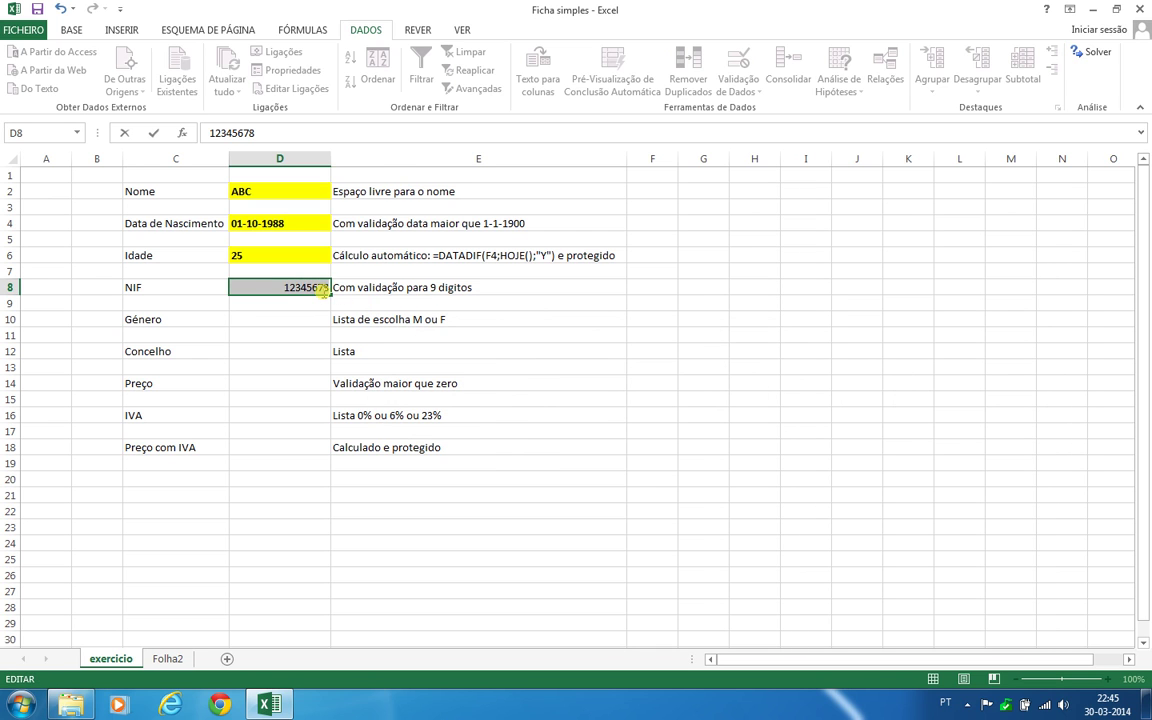
type("222")
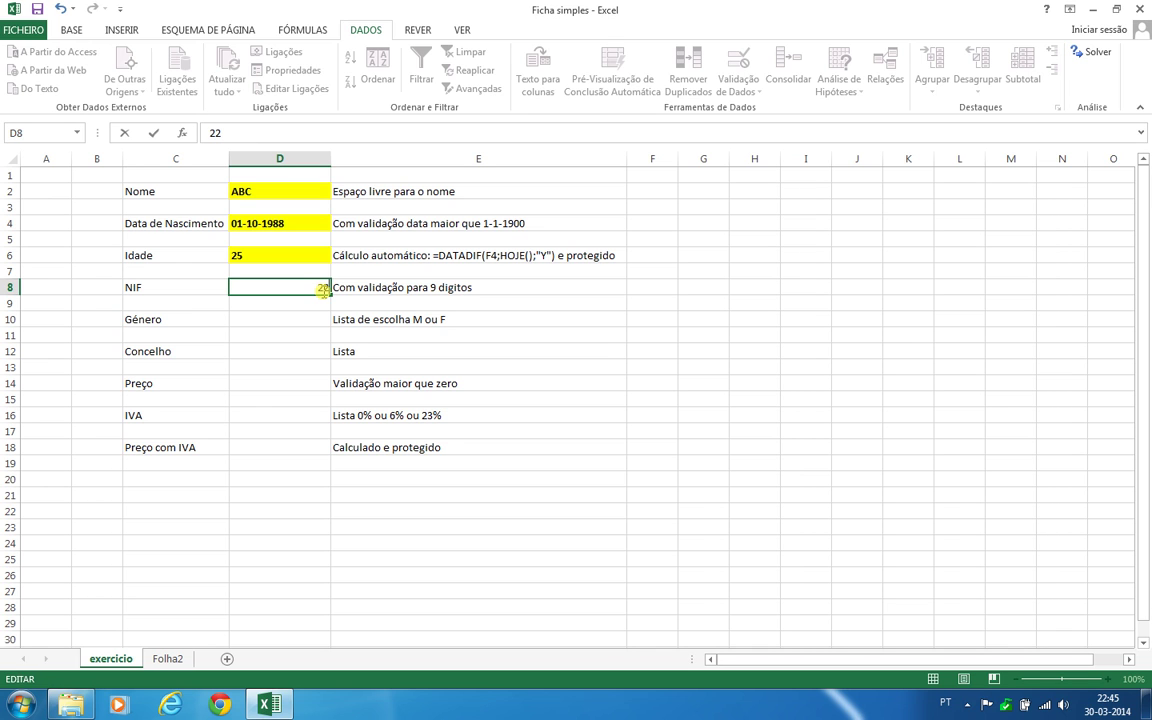
type("333444")
key("Return")
left_click(318, 287)
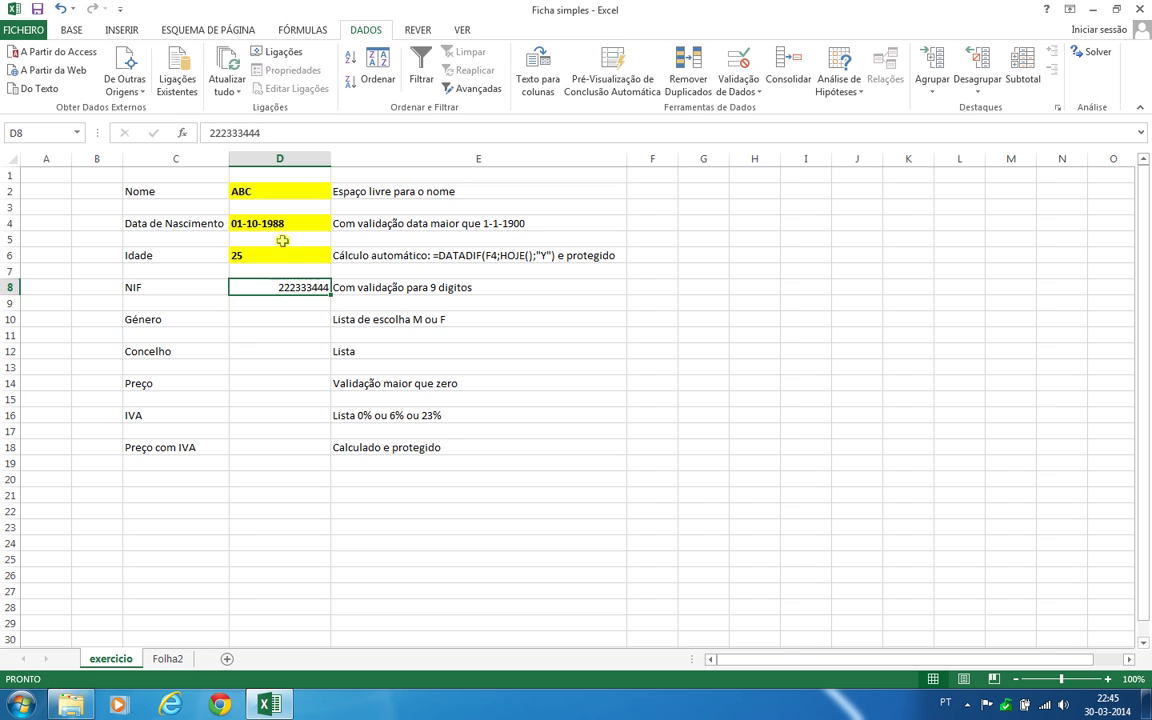
left_click(68, 32)
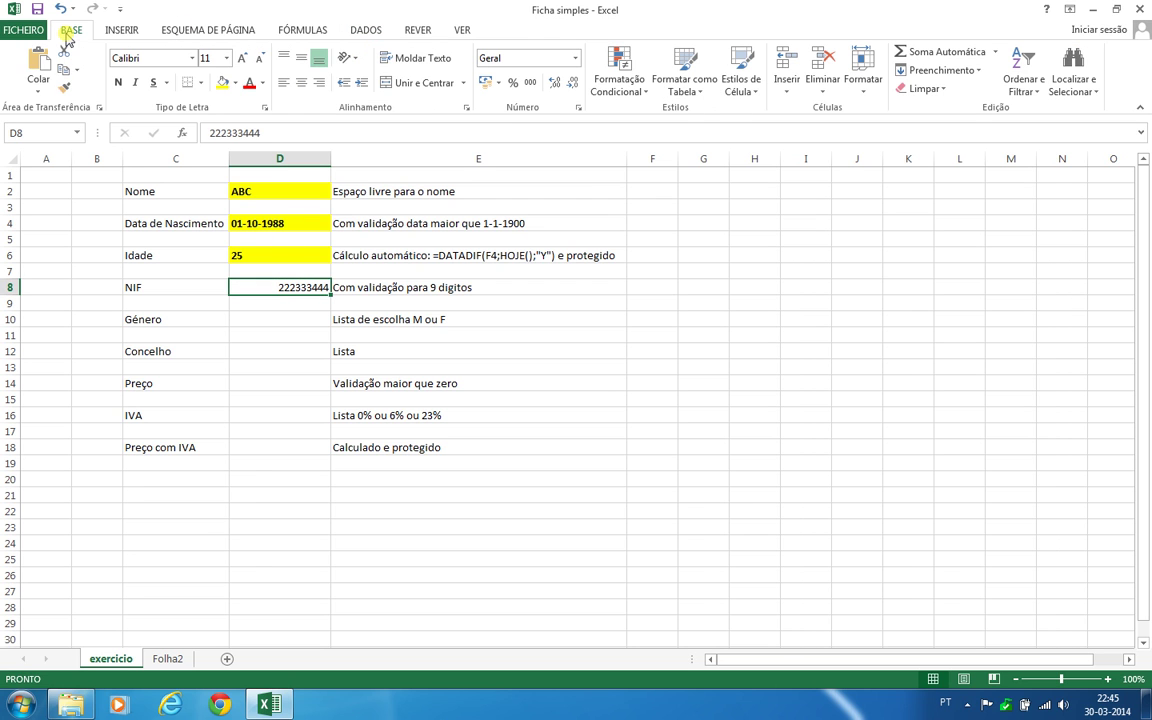
Format the NIF 222333444 in D8 bold, yellow-filled and left-aligned
left_click(118, 82)
left_click(222, 86)
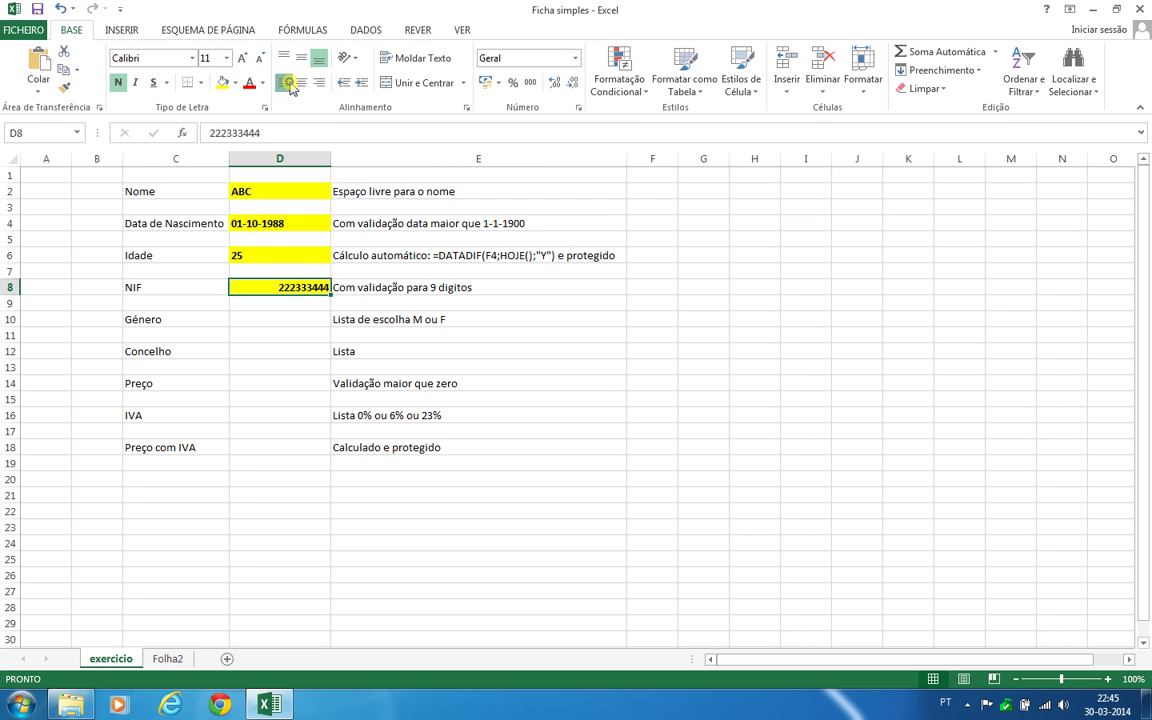
left_click(284, 84)
left_click(227, 320)
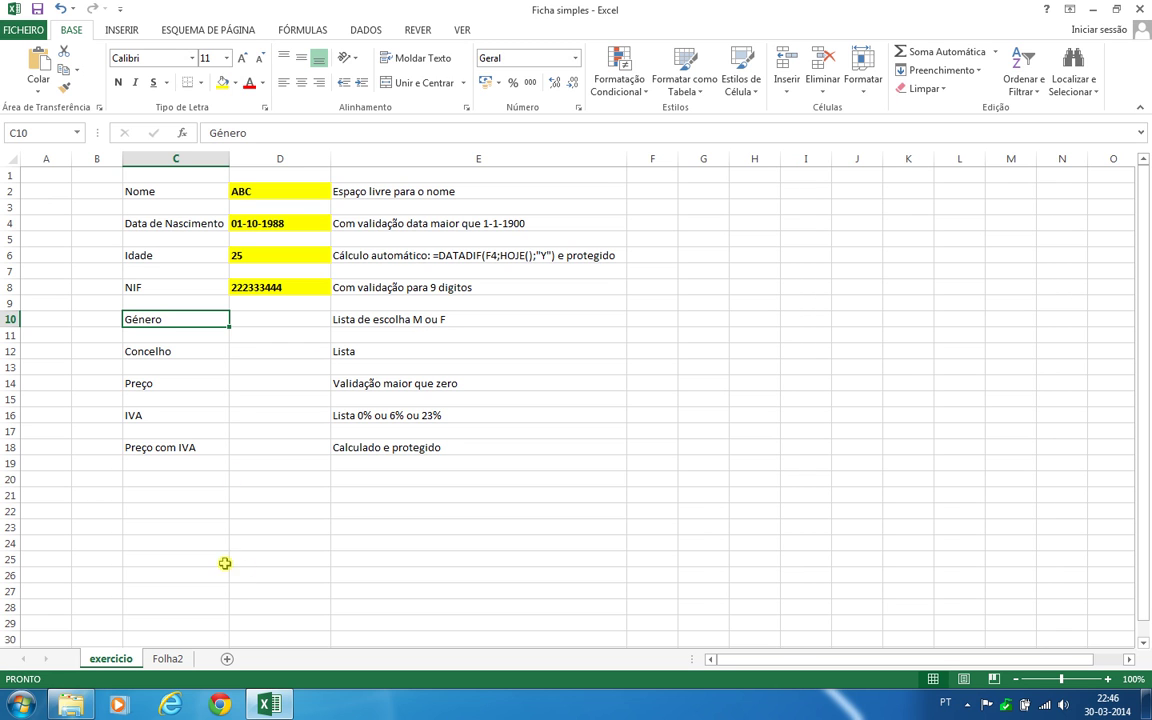
On Folha2 enter F in I4, M in I5 and Desconhecido in I6, then return to exercicio
left_click(167, 660)
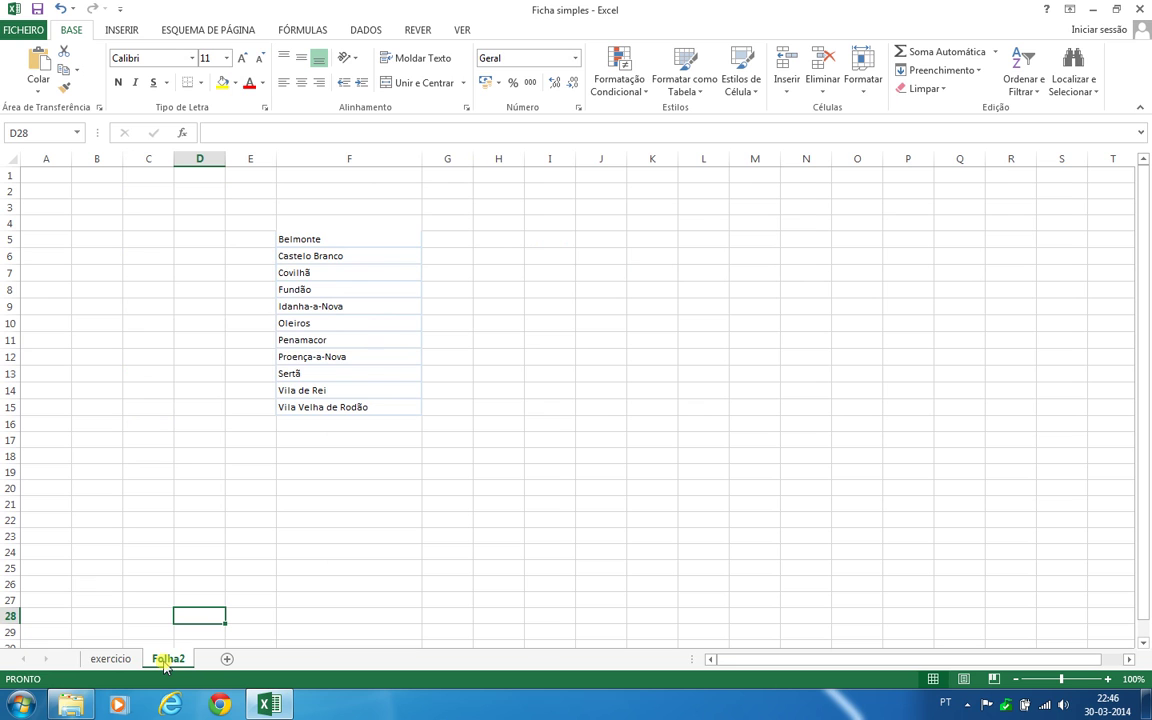
key("ctrl")
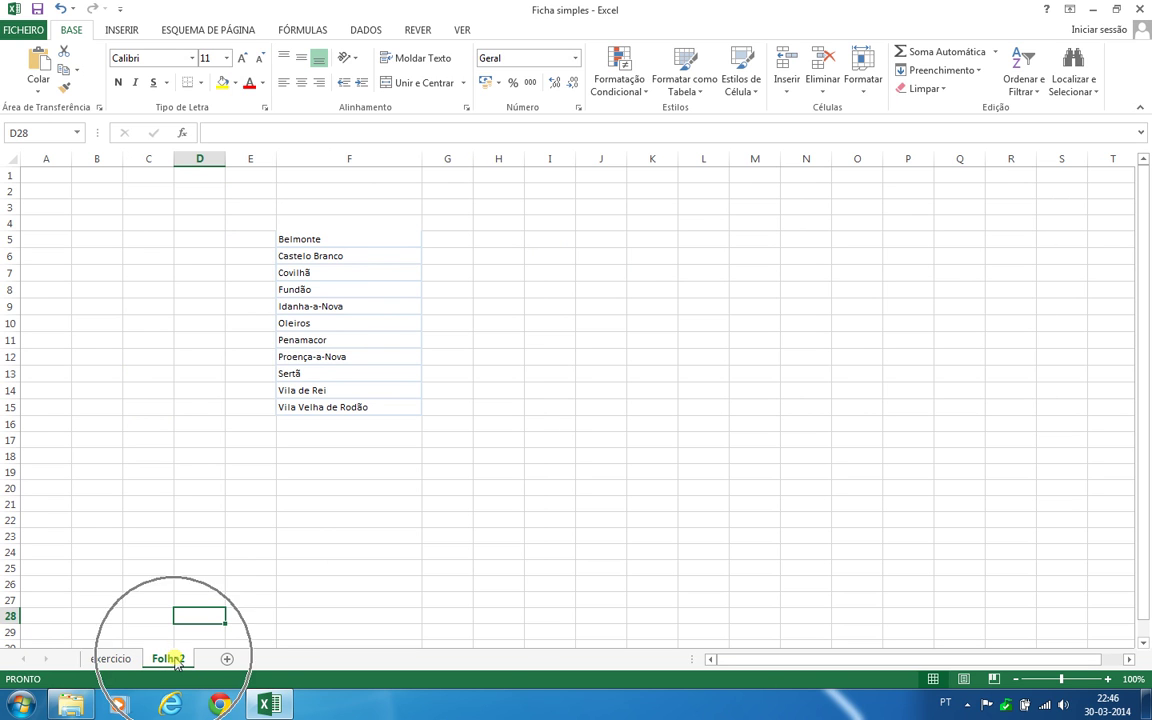
key("ctrl")
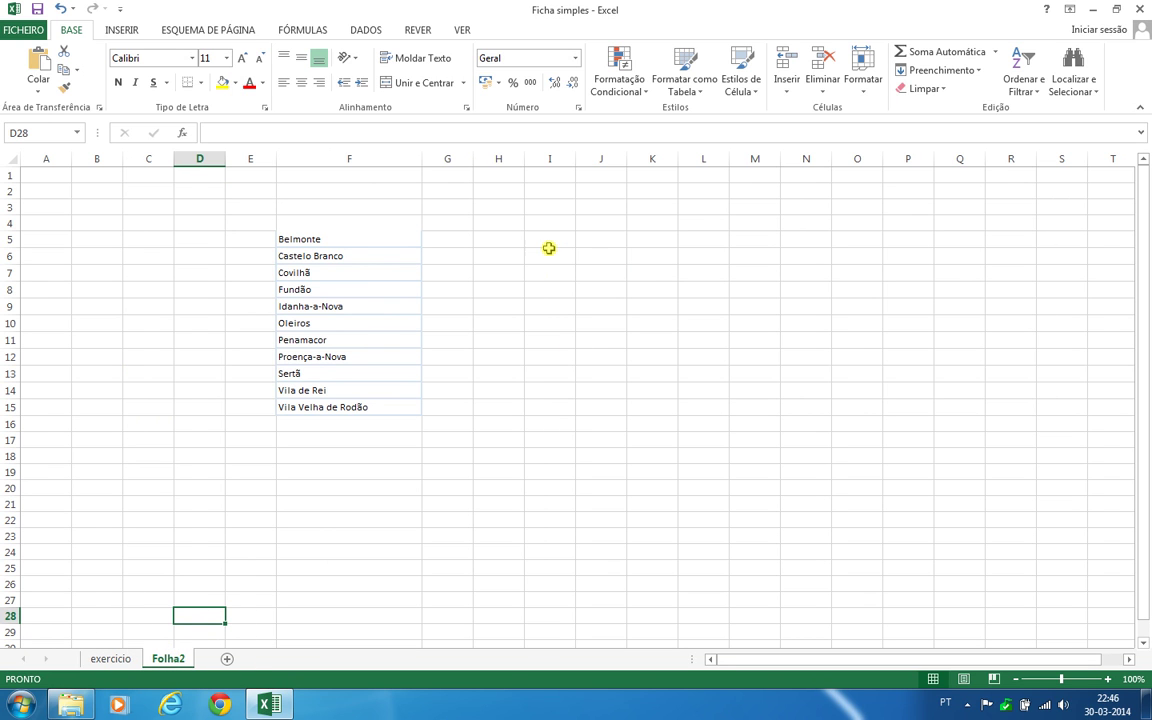
left_click(549, 244)
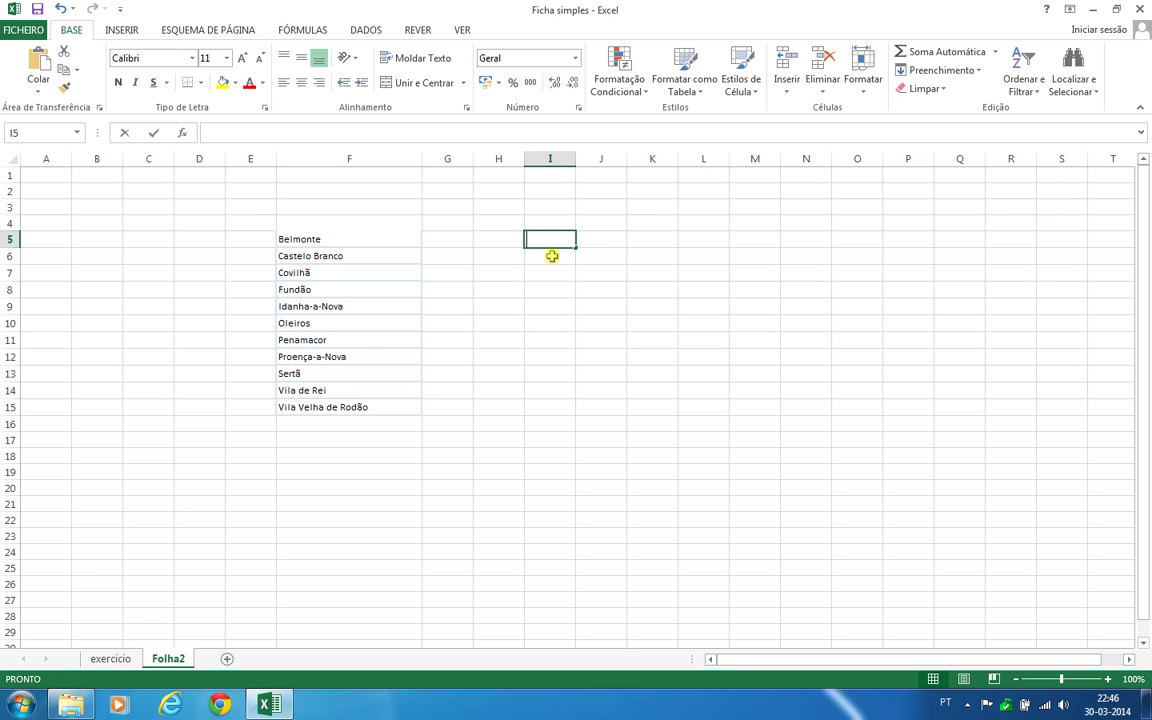
type("M")
key("Return")
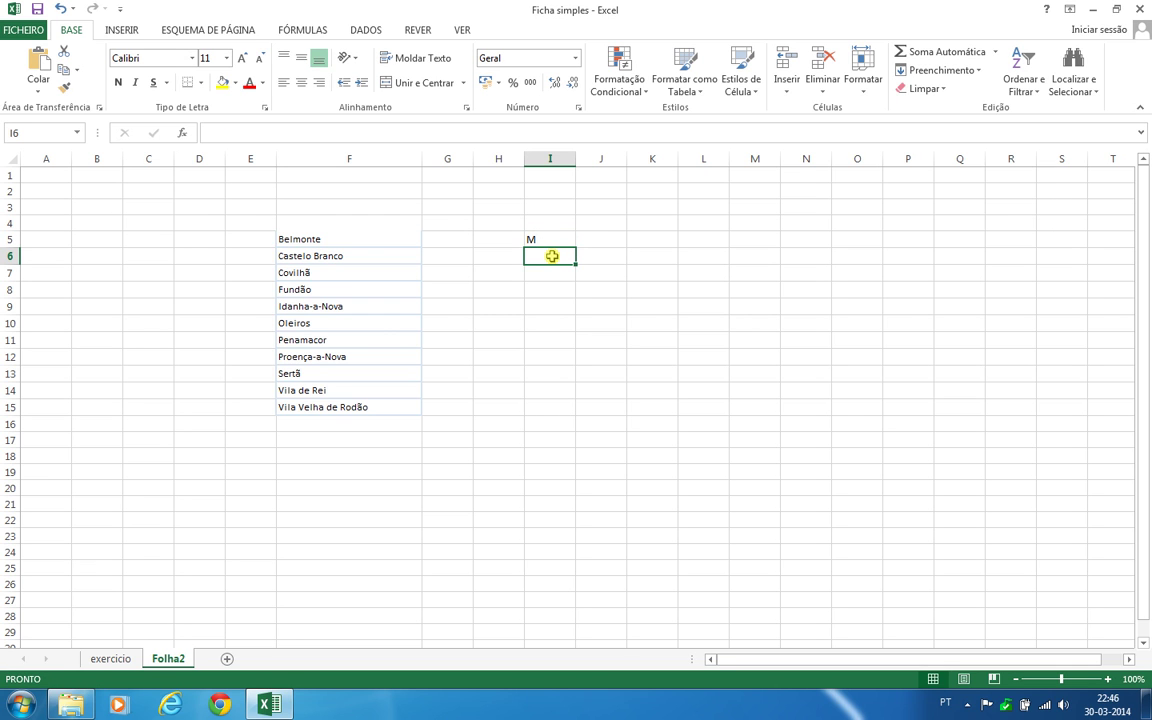
left_click(556, 222)
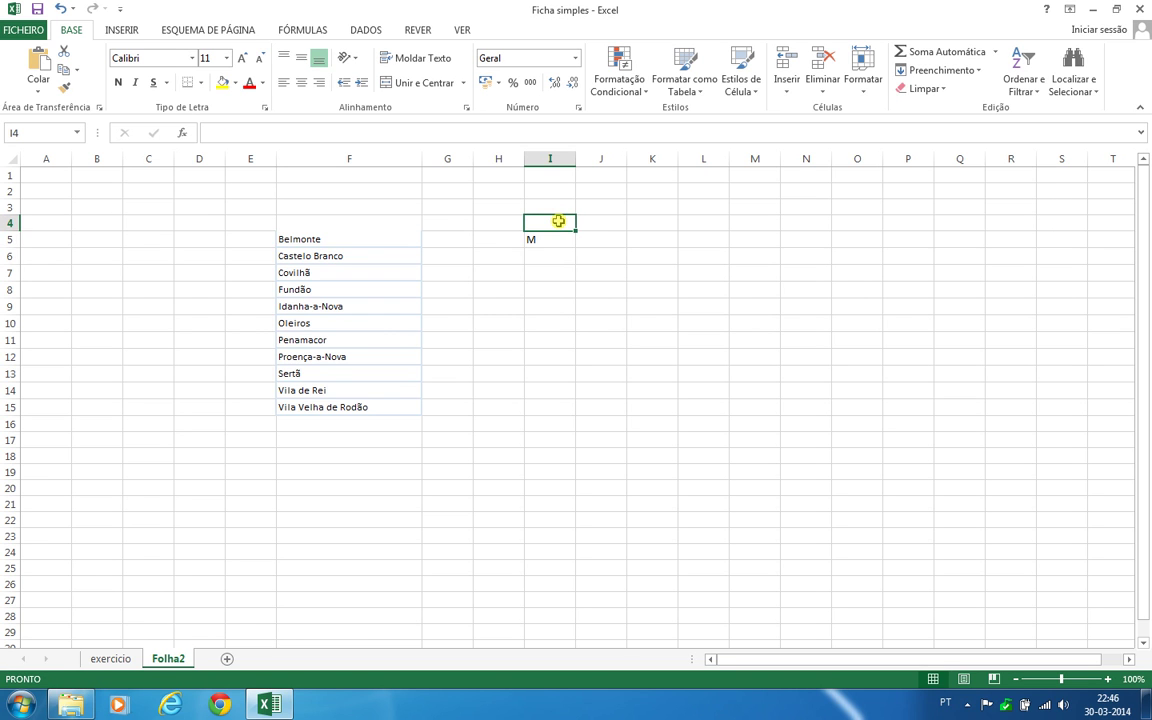
type("F")
left_click(548, 257)
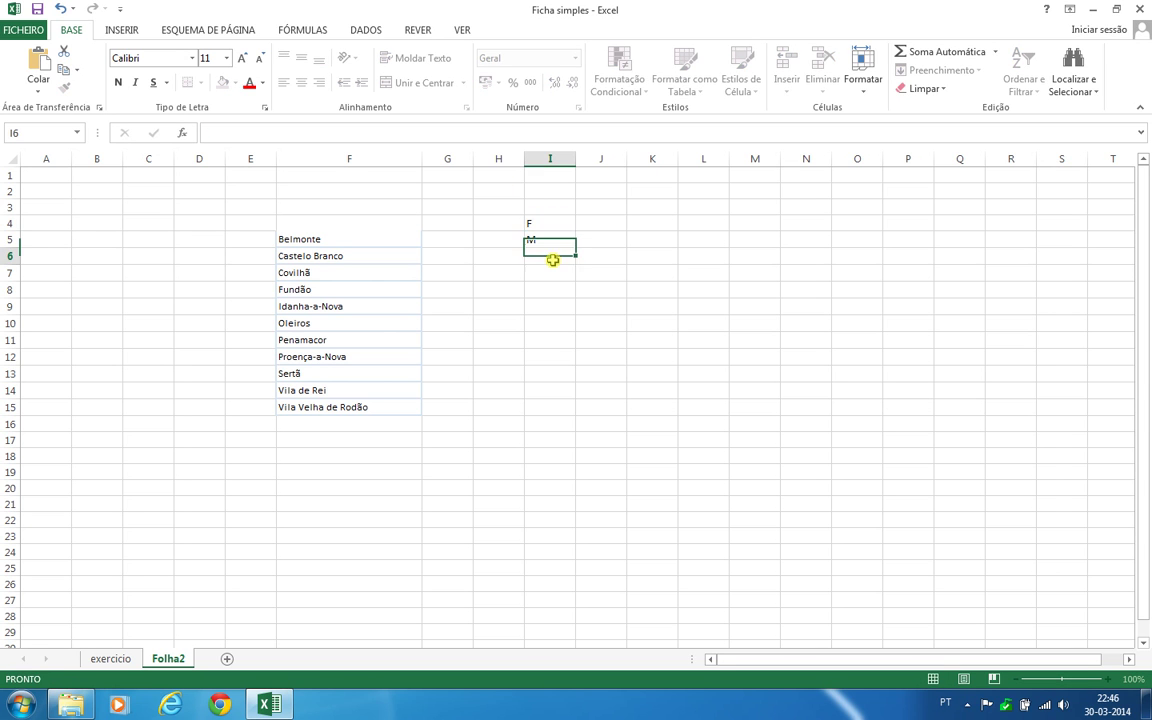
type("Descon")
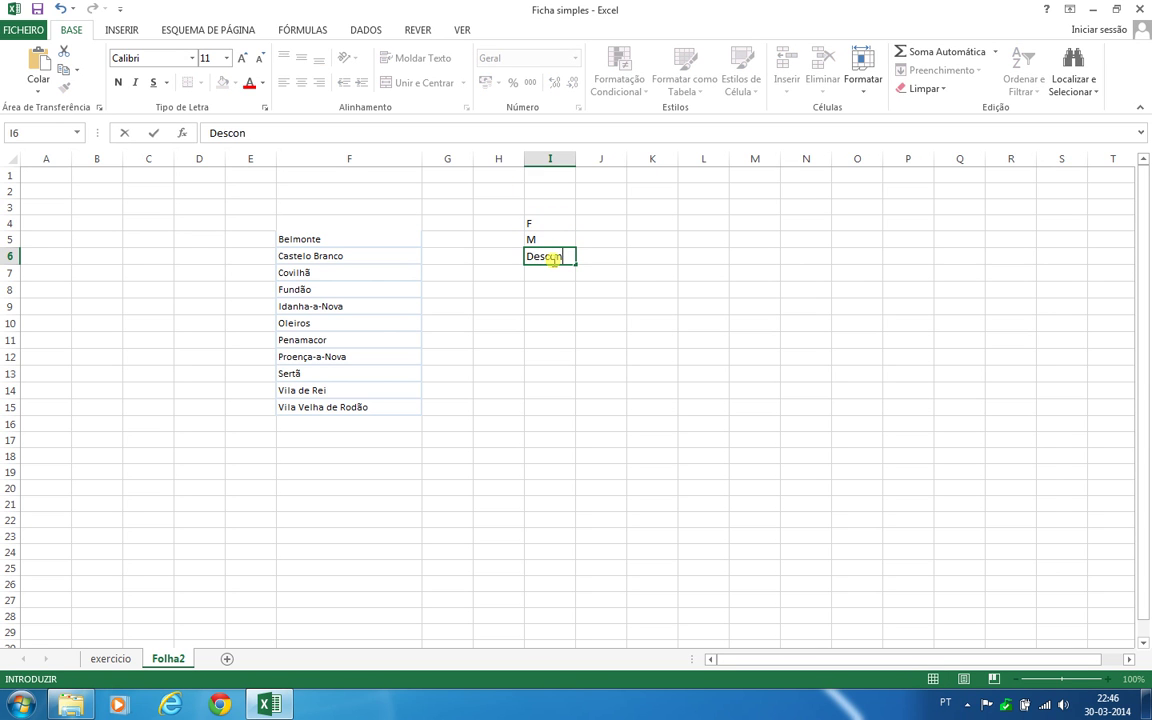
type("hecido")
key("Return")
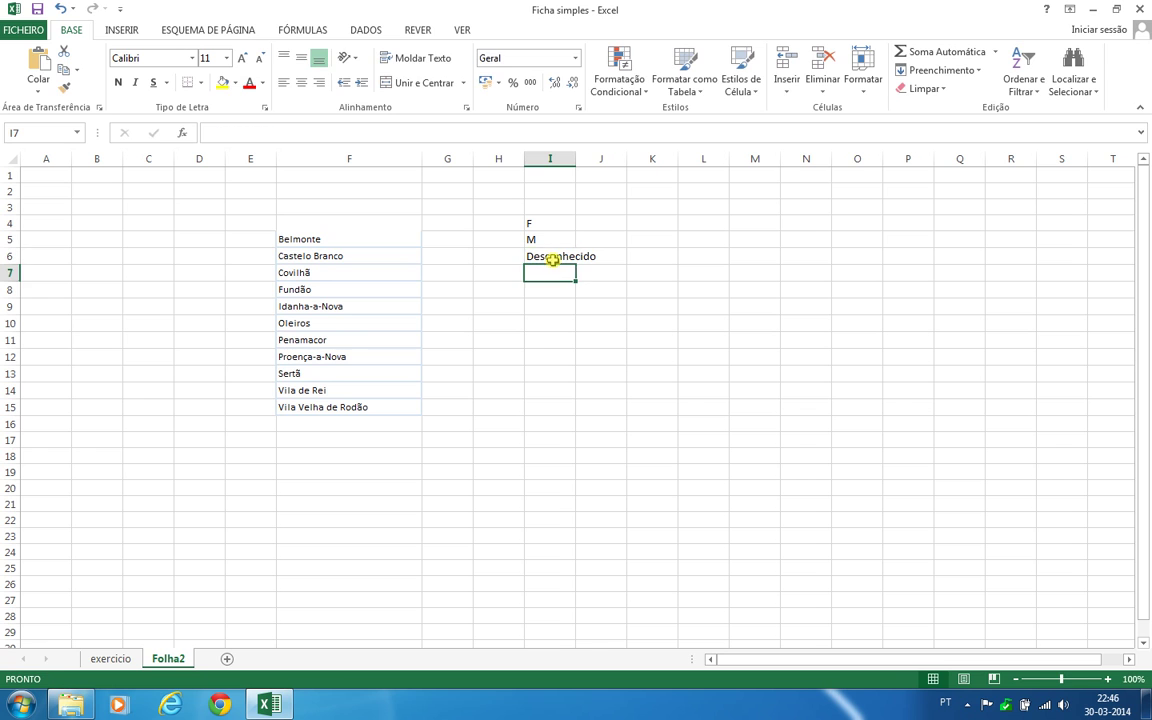
left_click(110, 659)
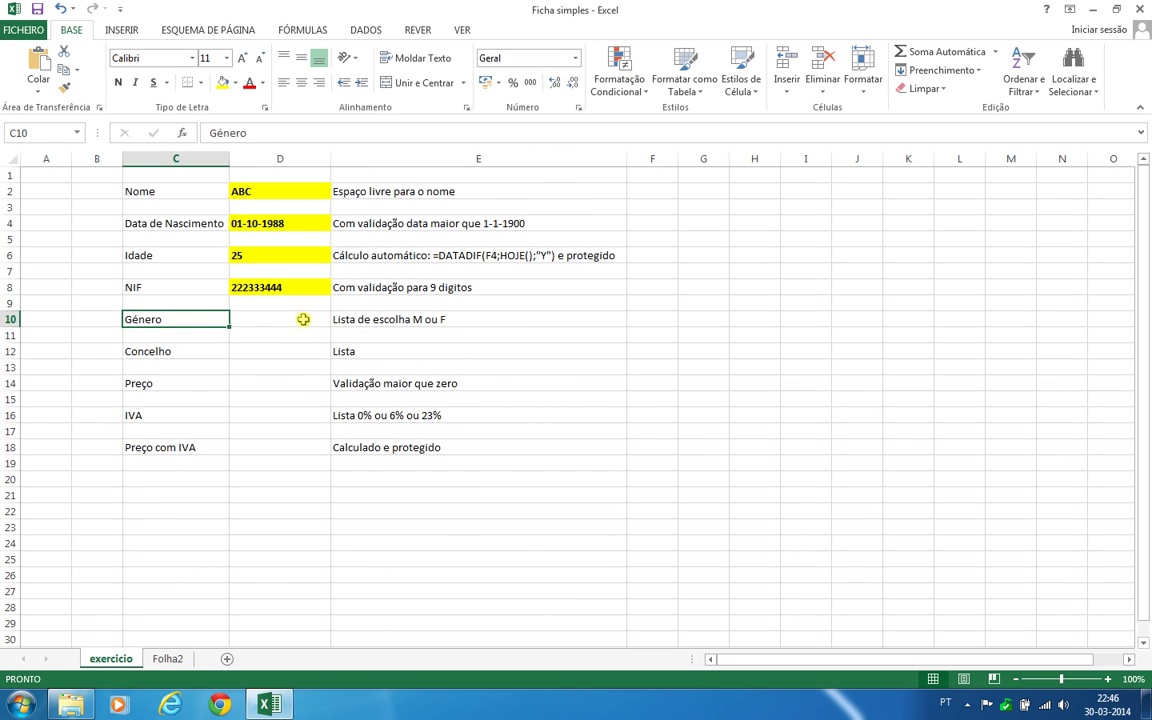
Set the Género cell D10's data validation type to List
left_click(302, 319)
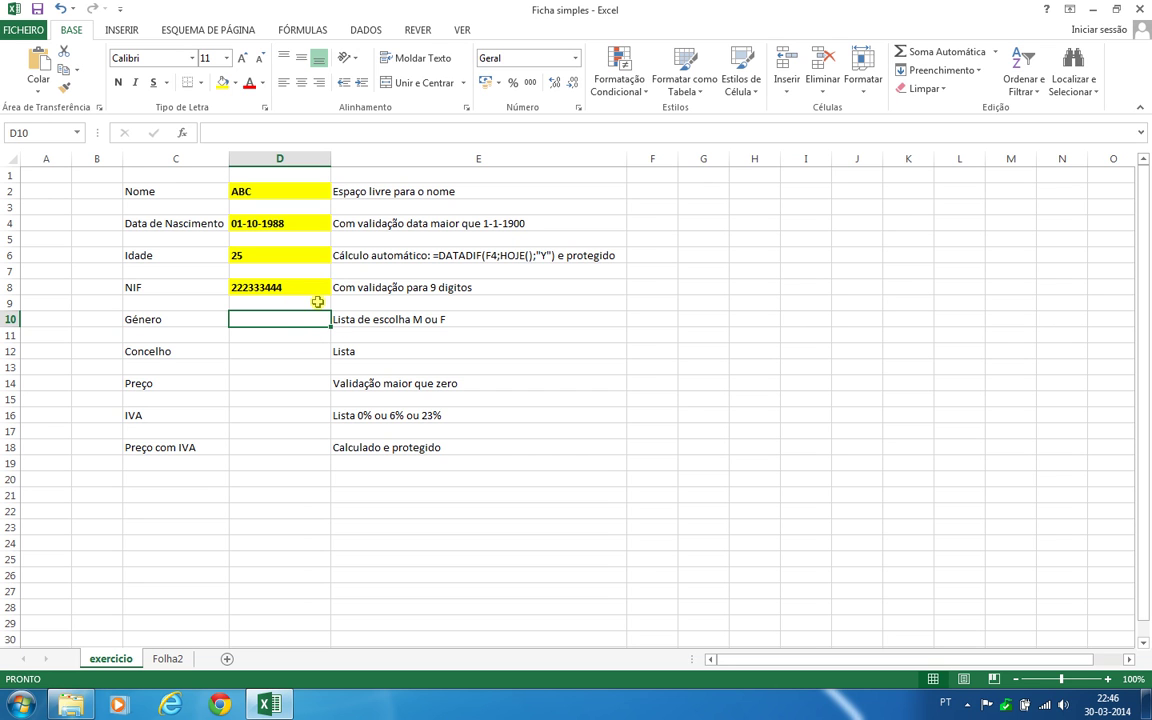
left_click(366, 29)
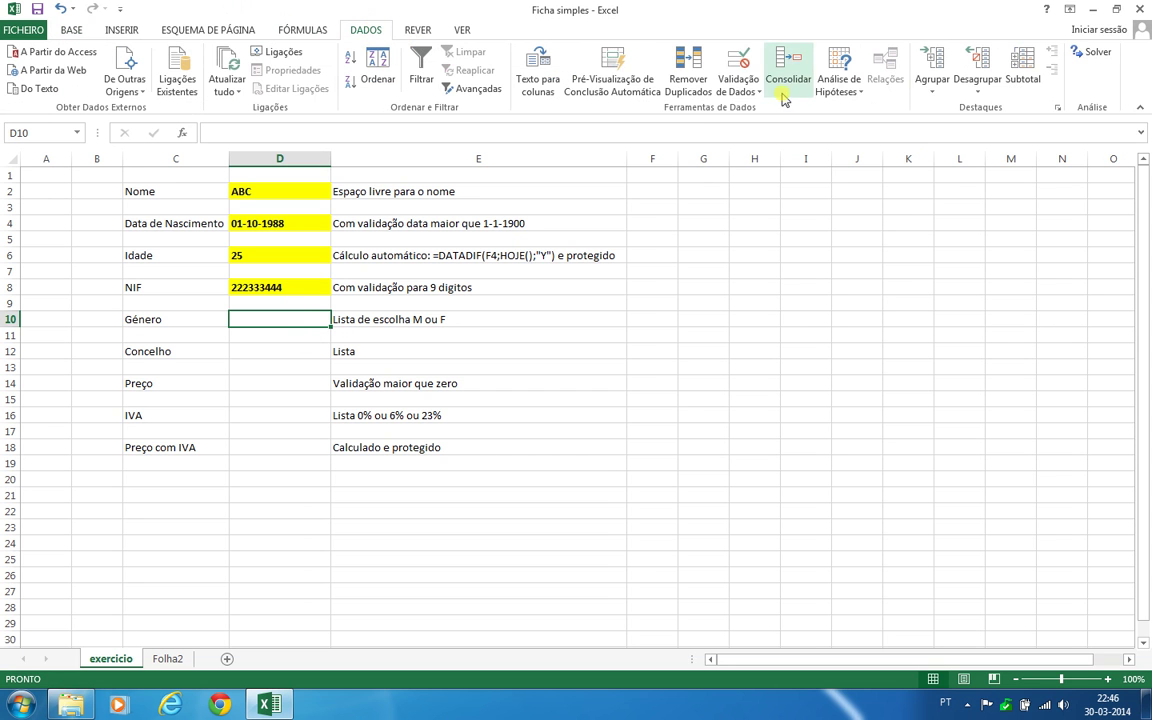
left_click(742, 86)
left_click(756, 110)
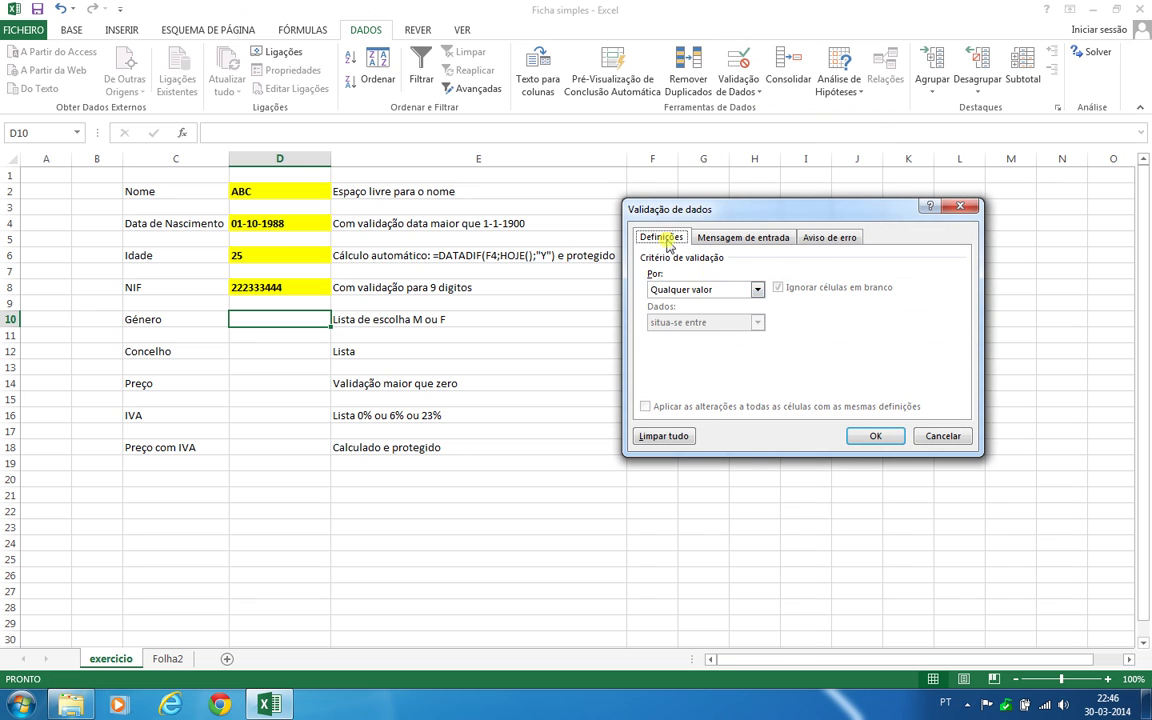
left_click(705, 289)
left_click(675, 332)
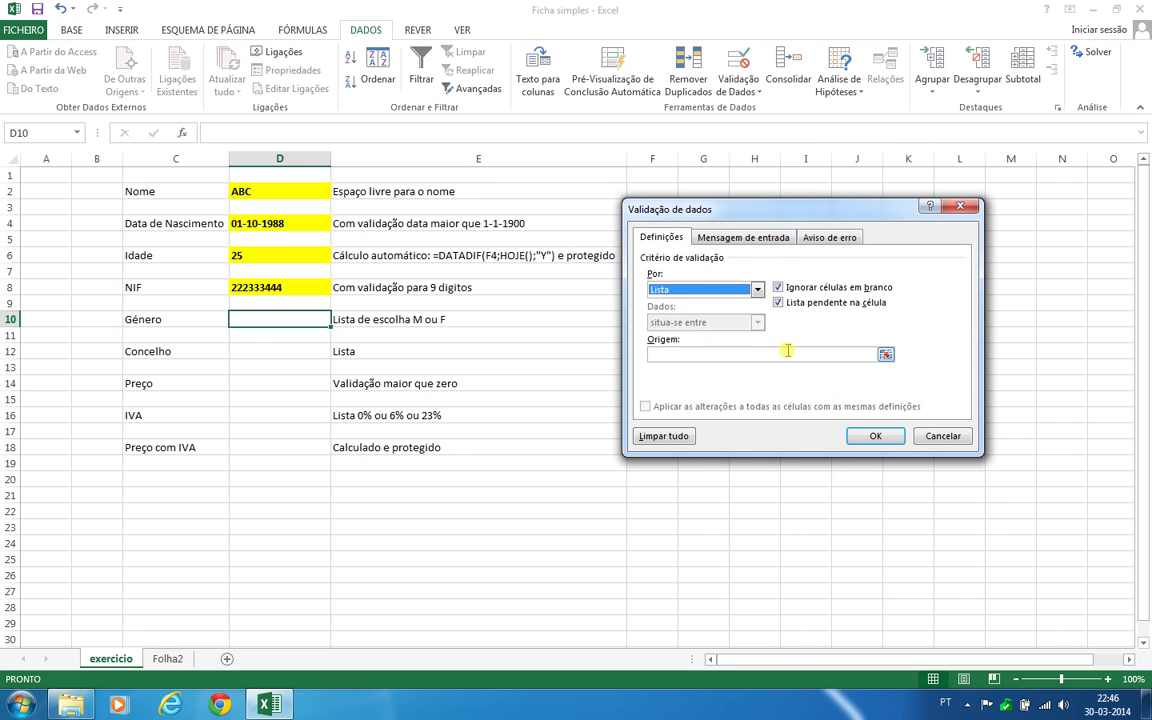
left_click(707, 356)
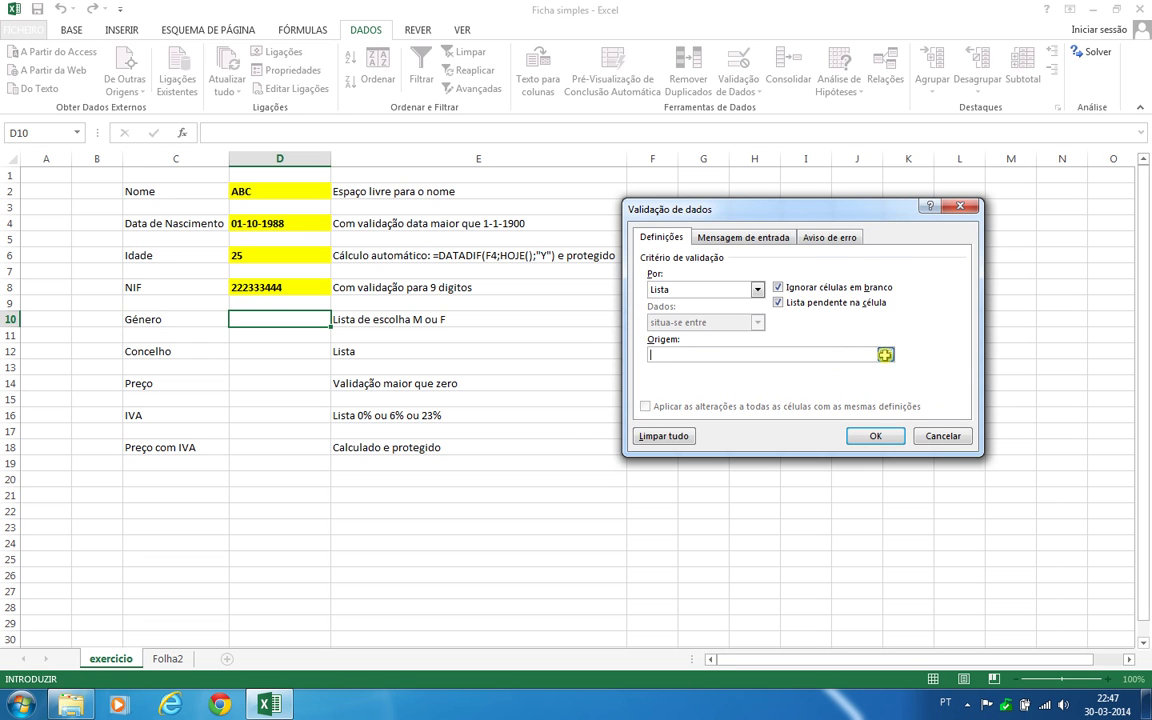
Use Folha2!$I$4:$I$6 as the list source and confirm the validation
left_click(885, 357)
left_click(158, 659)
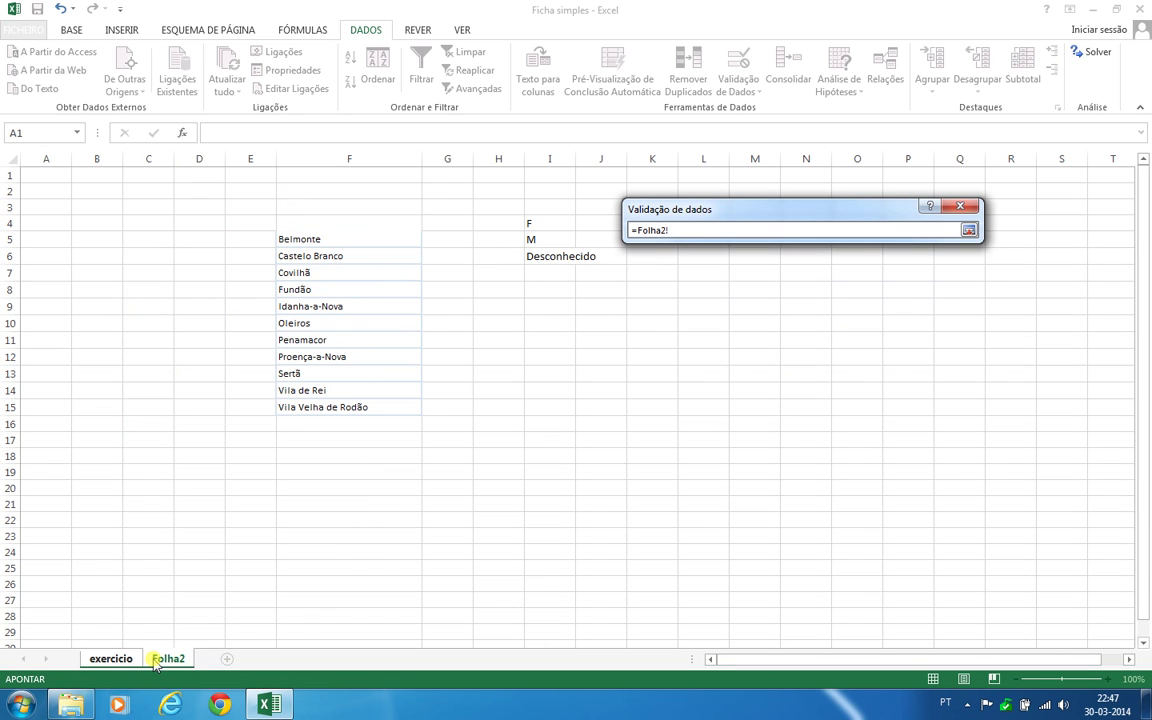
left_click_drag(545, 223, 535, 256)
left_click(969, 230)
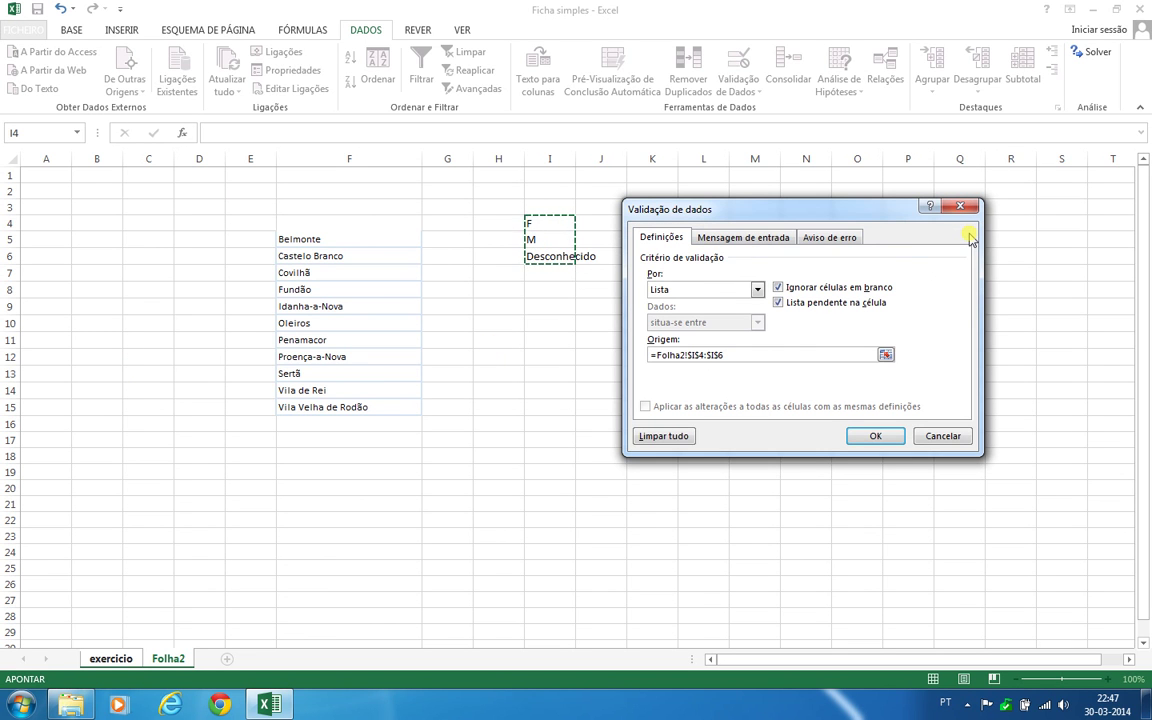
left_click(879, 439)
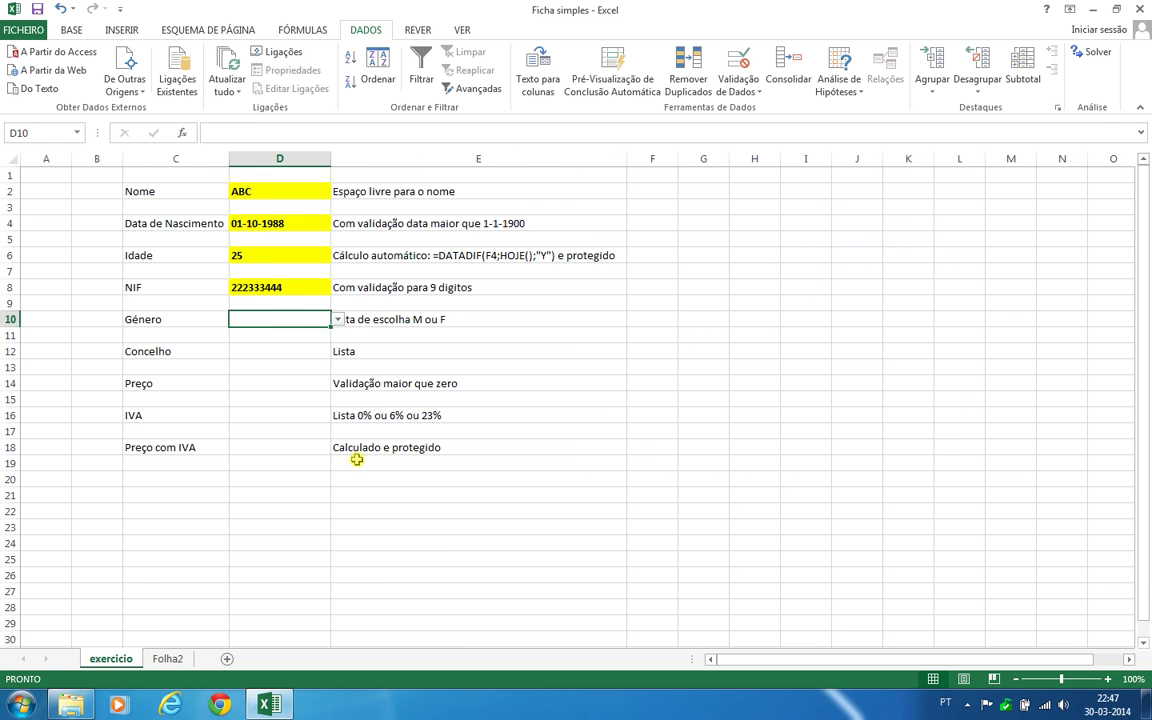
left_click(400, 511)
left_click(541, 378)
left_click(324, 430)
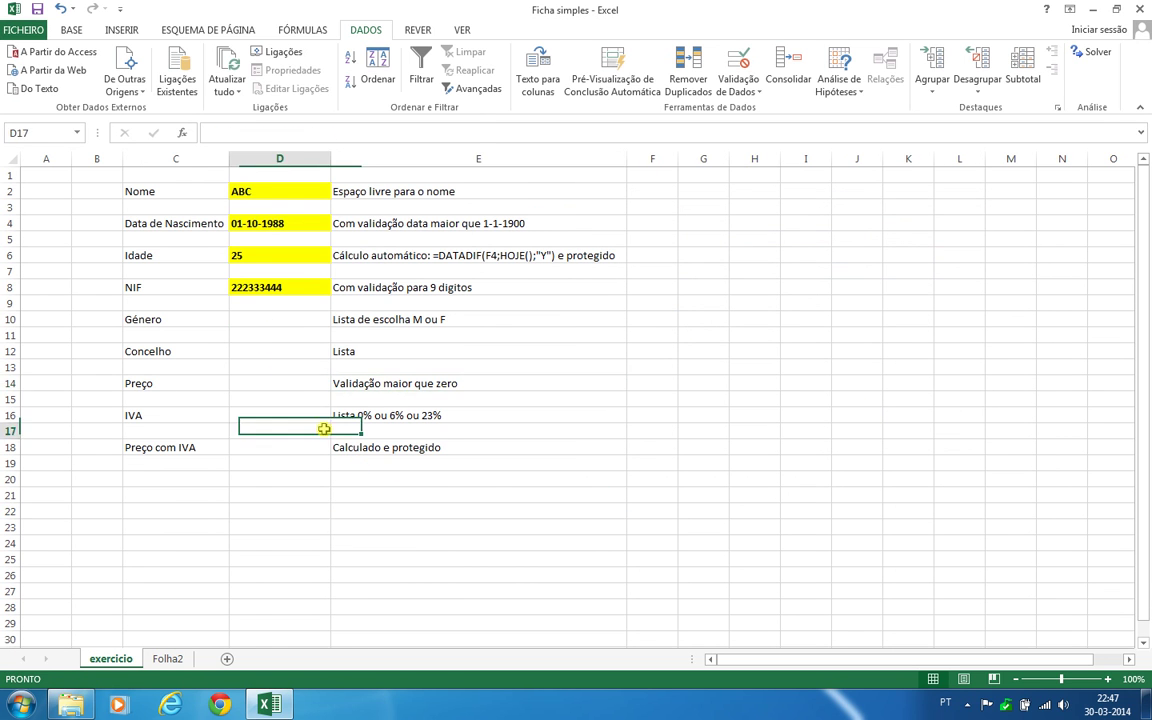
left_click(751, 336)
left_click(639, 491)
left_click(420, 524)
Choose M from D10's dropdown and make it bold on a yellow fill
left_click(306, 324)
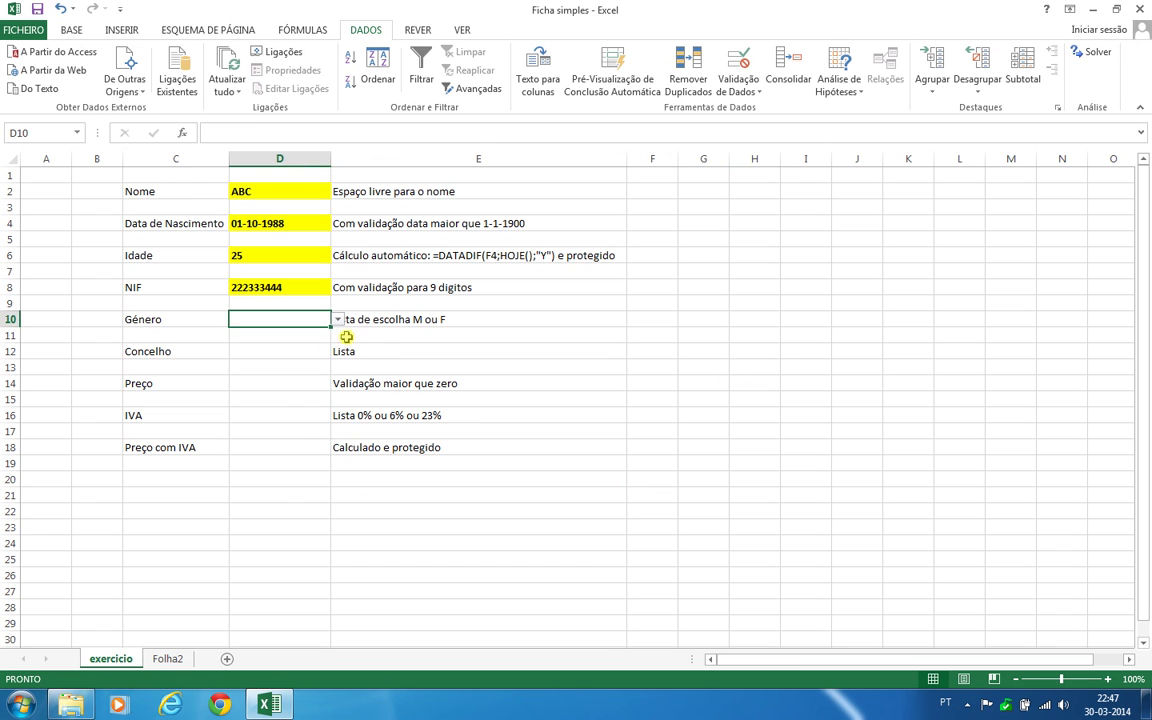
left_click(338, 320)
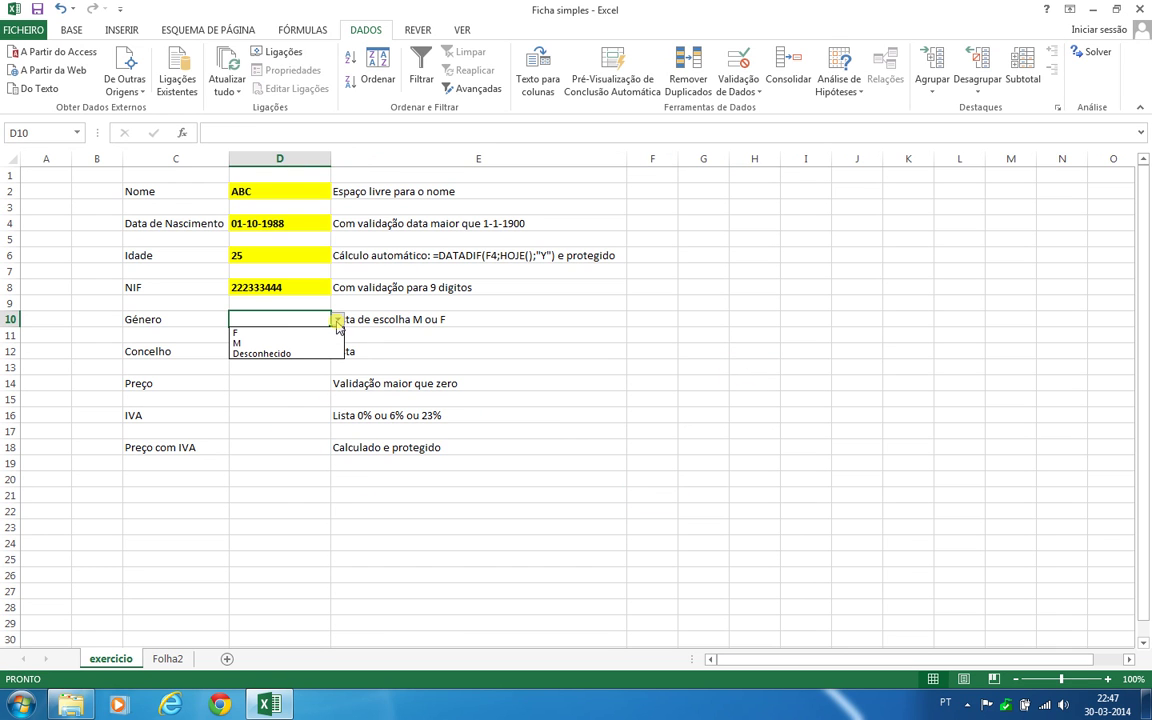
left_click(265, 342)
left_click(415, 350)
left_click(260, 316)
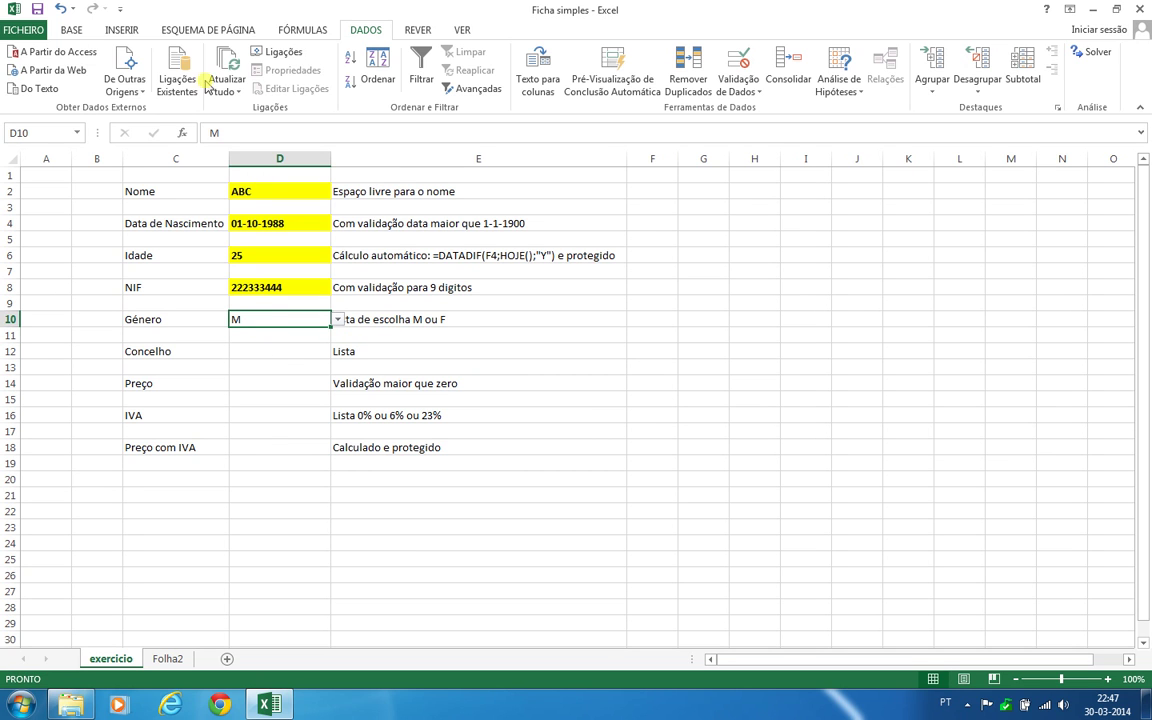
left_click(71, 30)
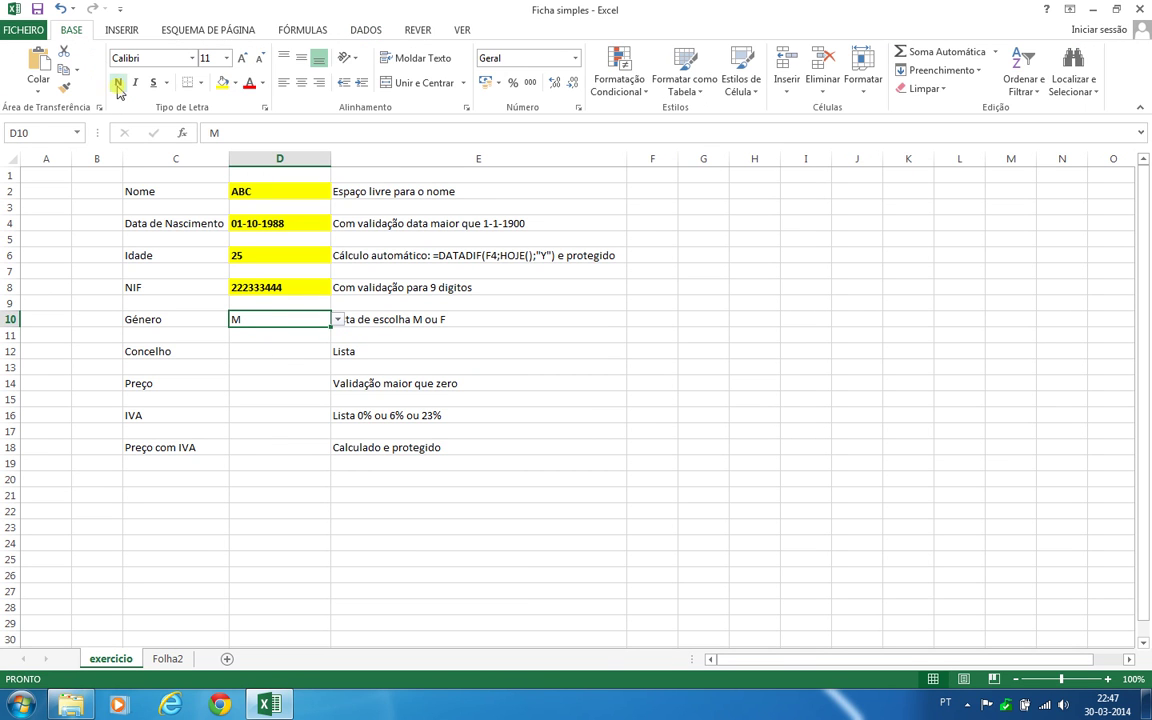
left_click(118, 82)
left_click(222, 82)
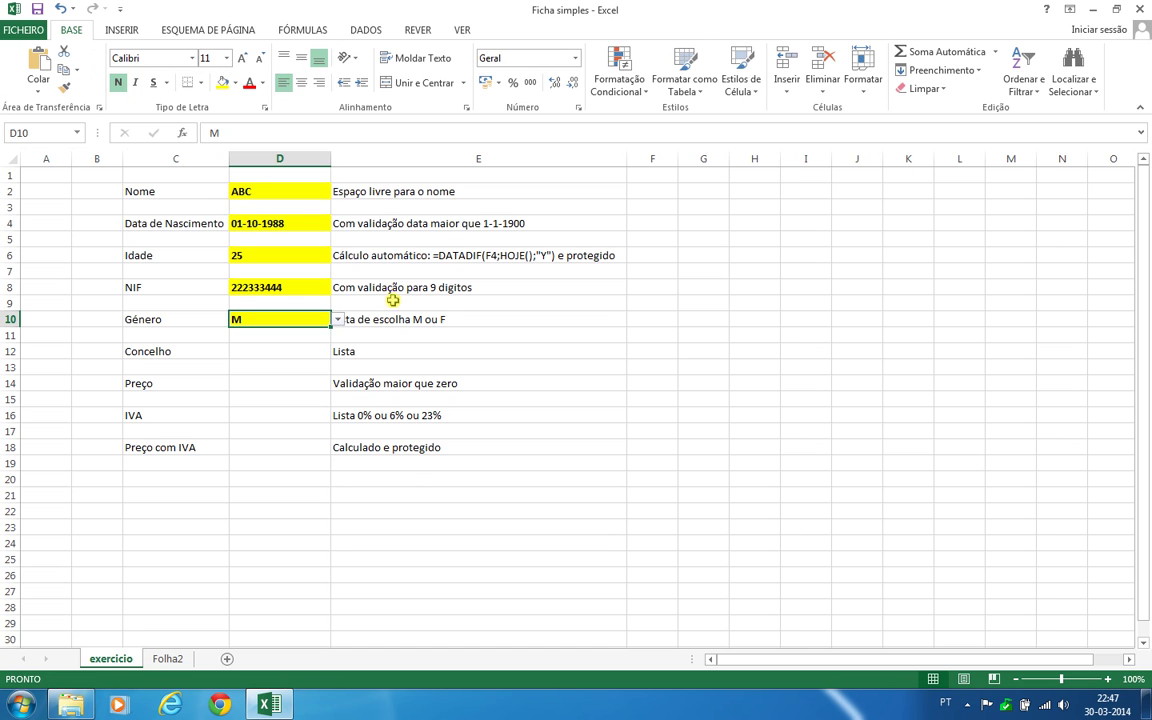
left_click(362, 479)
left_click(268, 354)
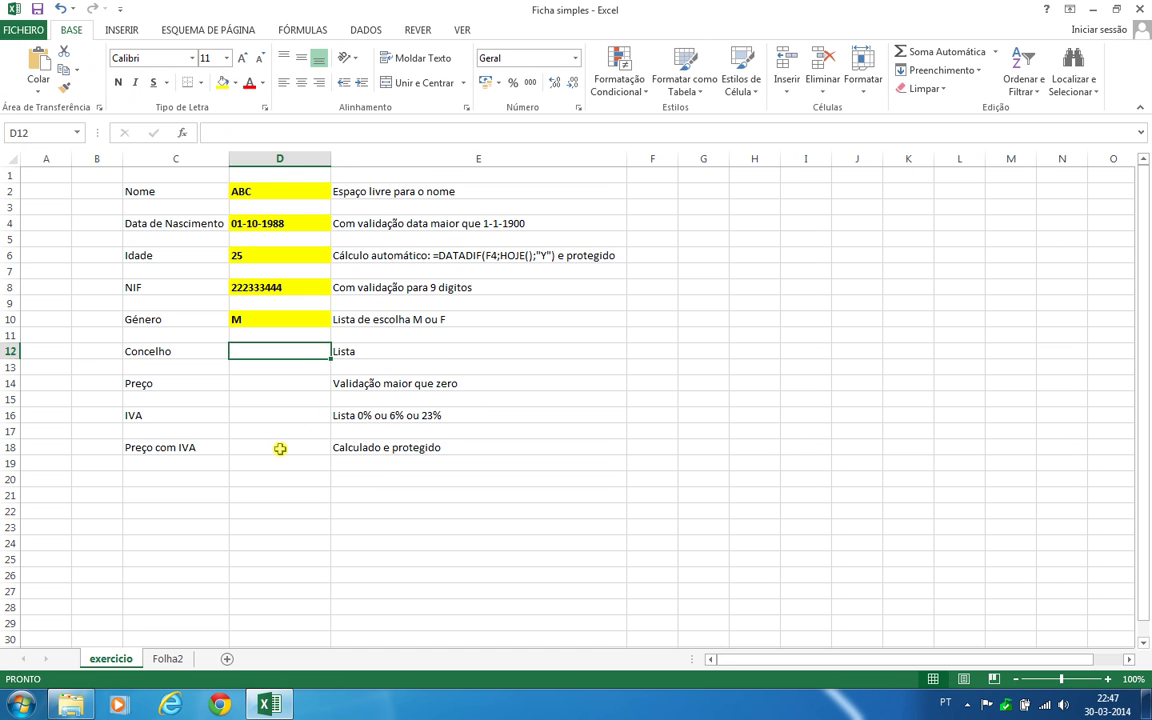
Give Concelho cell D12 a List validation sourced from Folha2!$F$5:$F$15
left_click(167, 659)
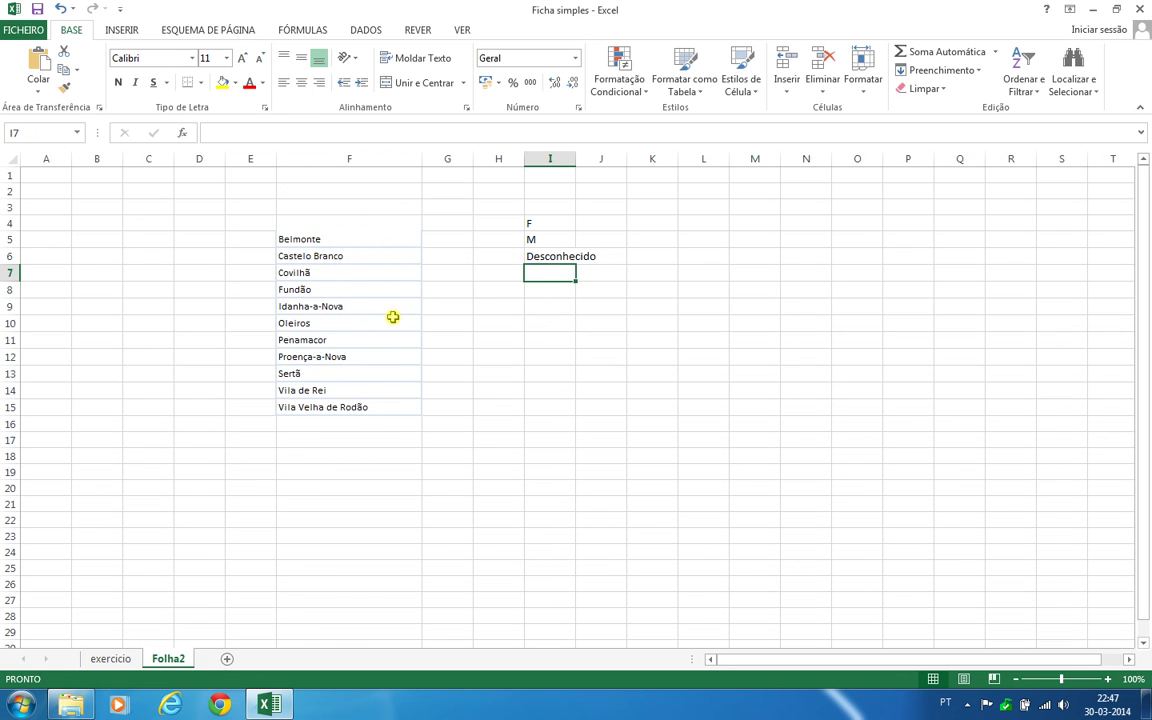
left_click(110, 659)
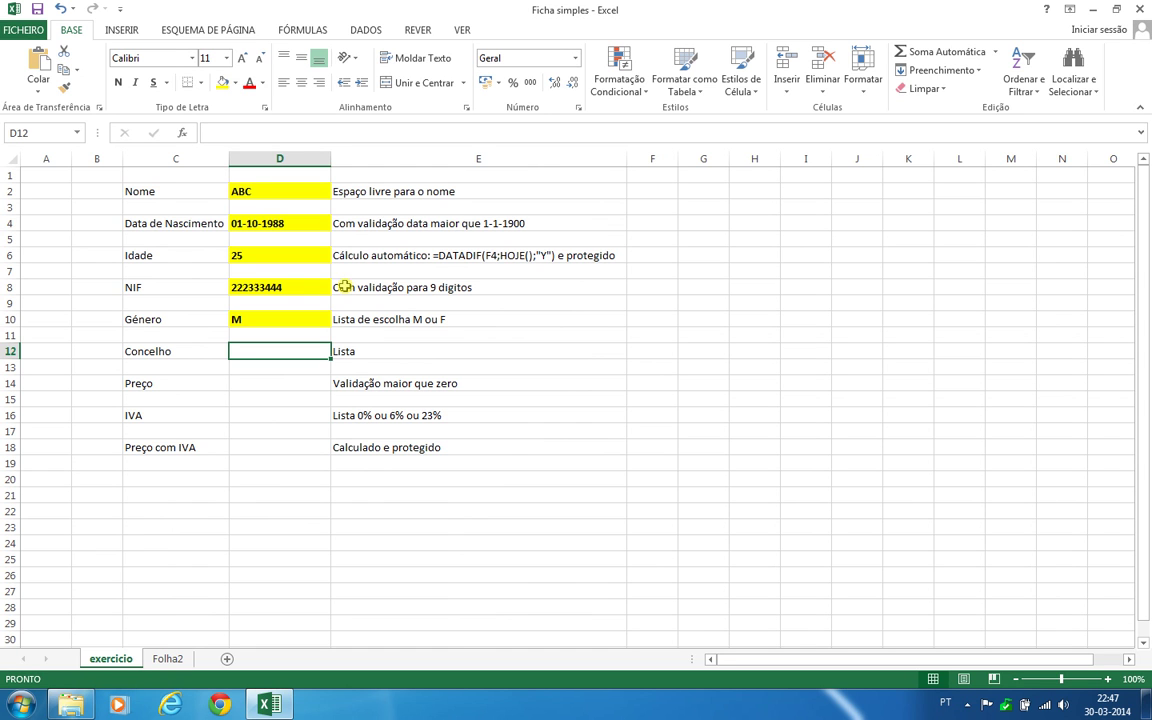
left_click(362, 30)
left_click(738, 91)
left_click(765, 108)
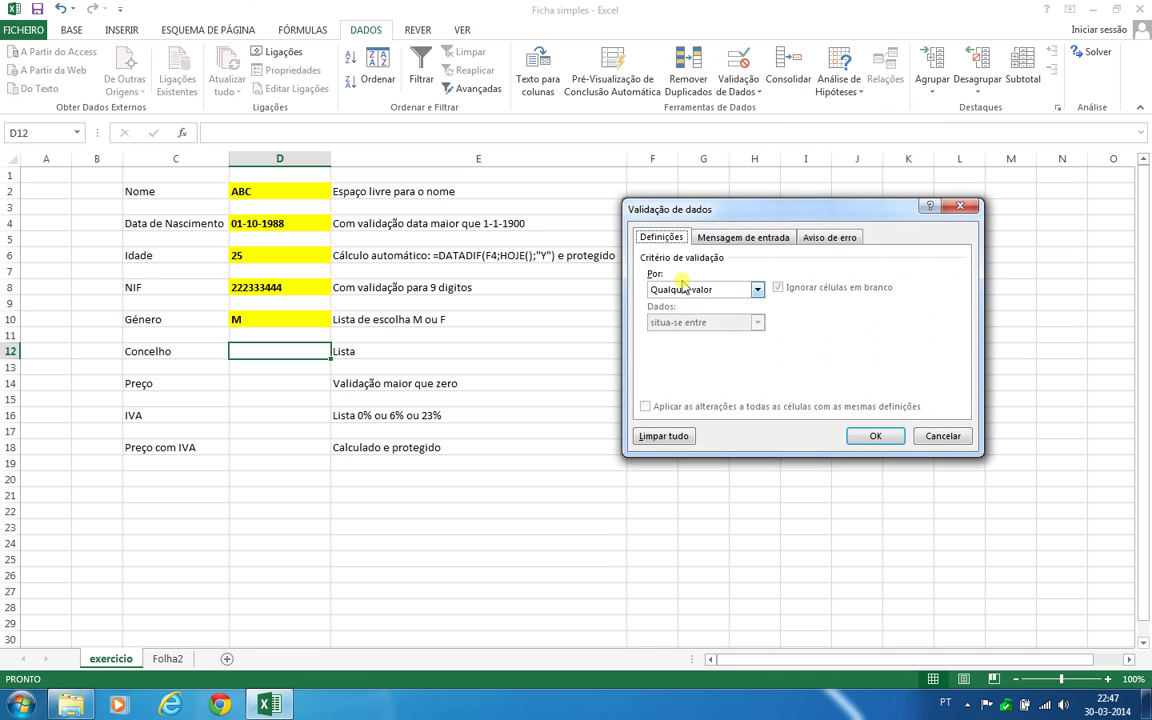
left_click(757, 289)
left_click(720, 339)
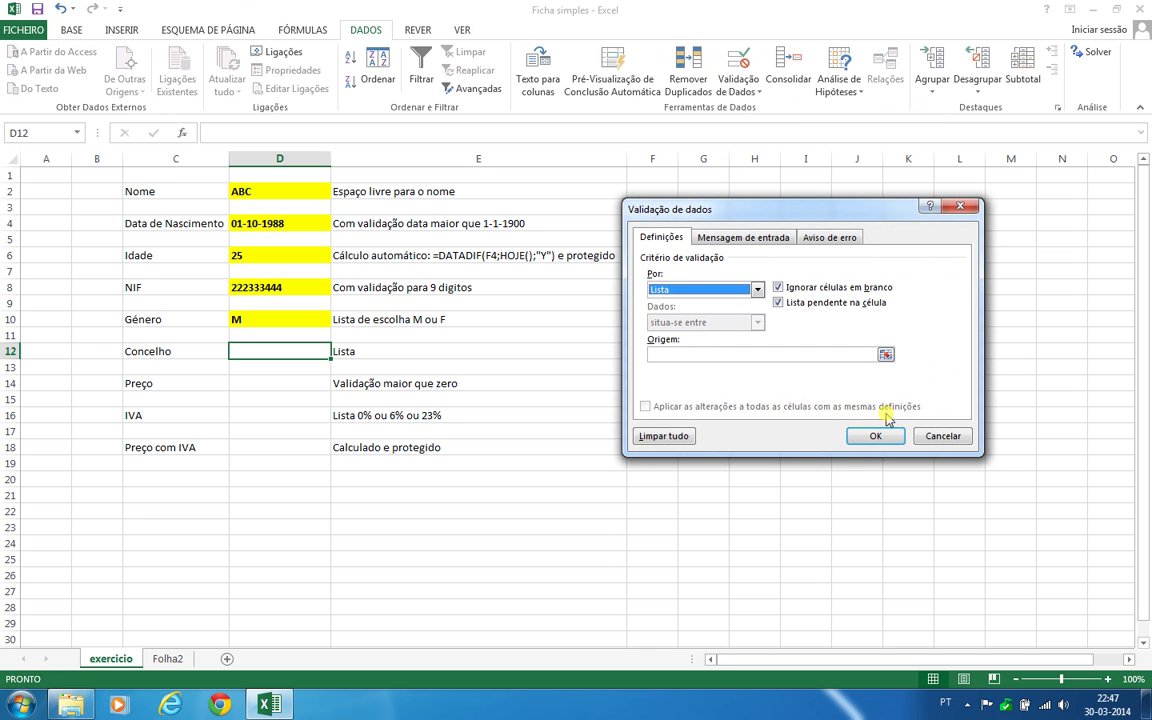
left_click(746, 353)
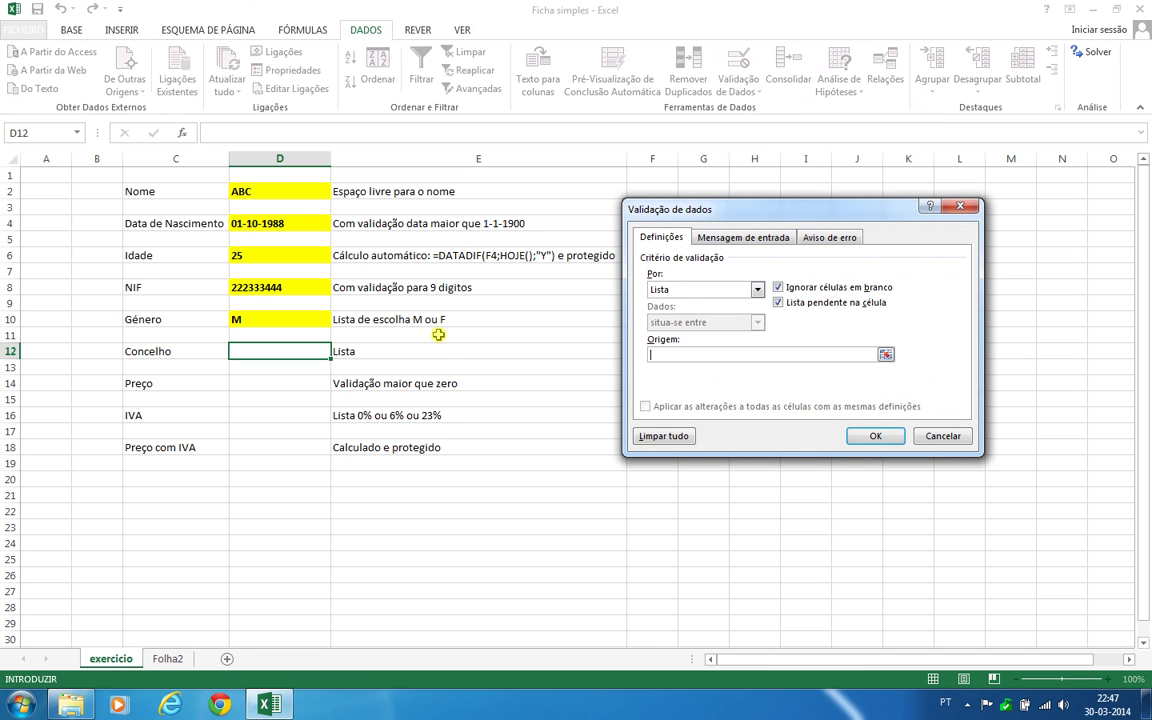
left_click(168, 658)
left_click_drag(337, 242, 334, 404)
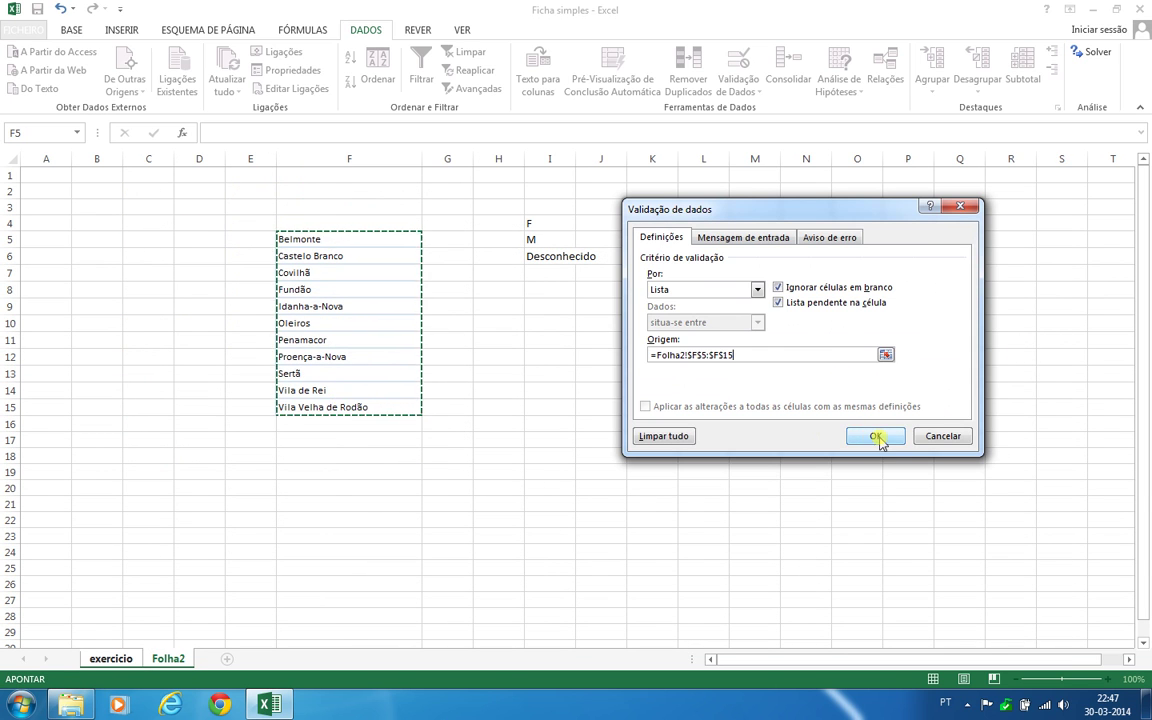
left_click(879, 441)
Pick Covilhã from D12's dropdown list of towns
left_click(339, 352)
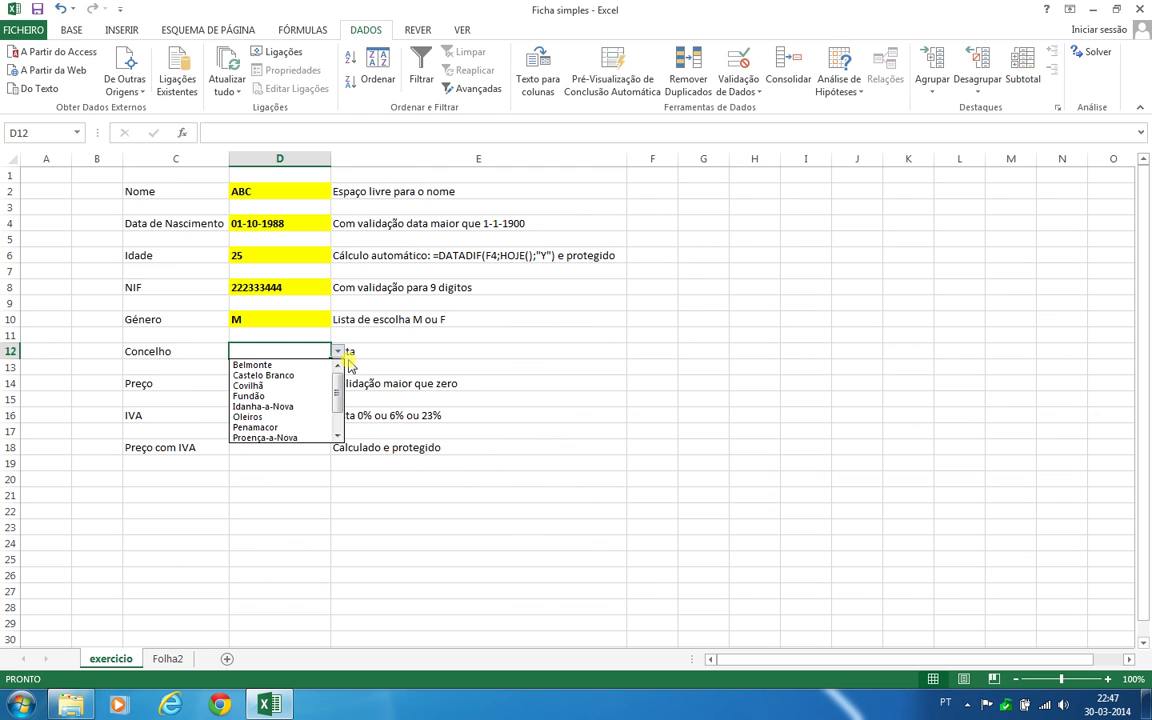
scroll(335, 395, "down", 1)
scroll(341, 423, "up", 1)
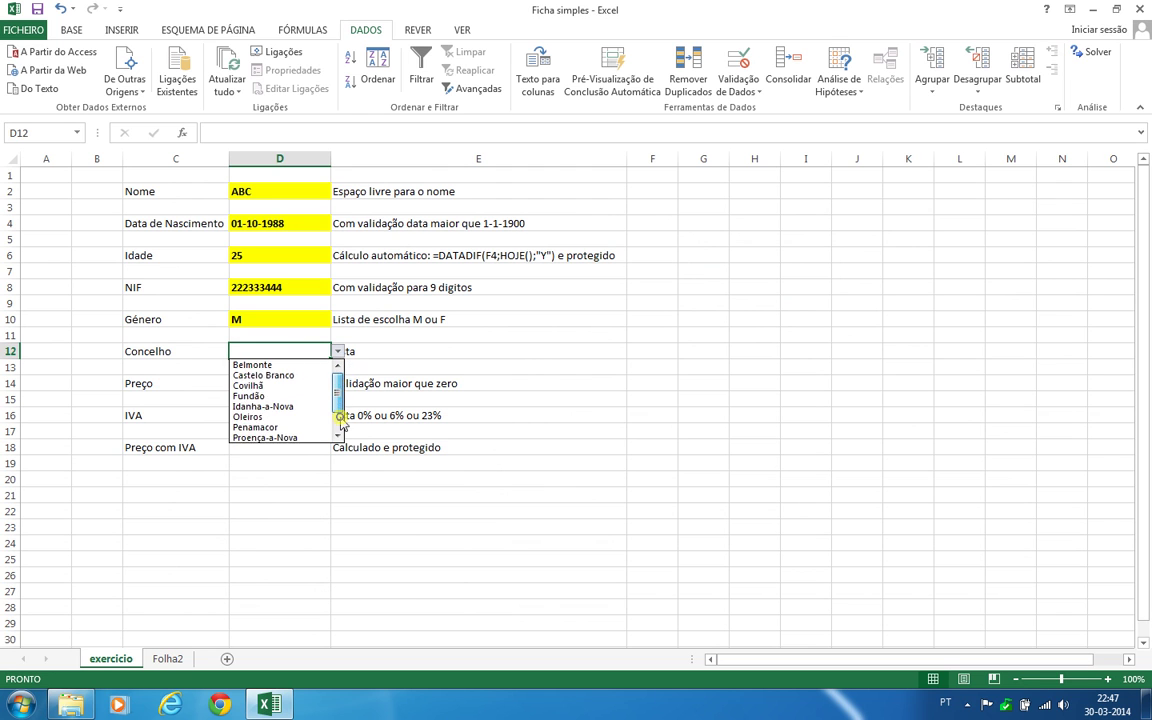
scroll(300, 420, "down", 1)
scroll(298, 400, "up", 1)
left_click(285, 386)
left_click(679, 396)
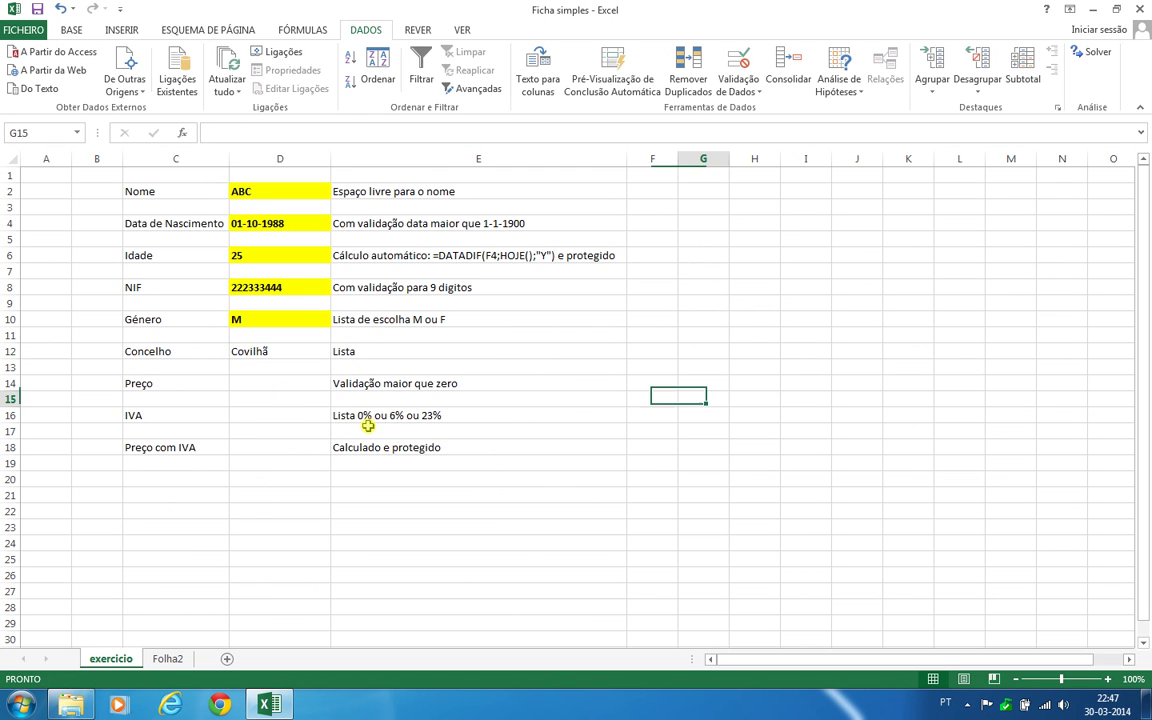
Make Covilhã in D12 bold on a yellow fill
left_click(266, 355)
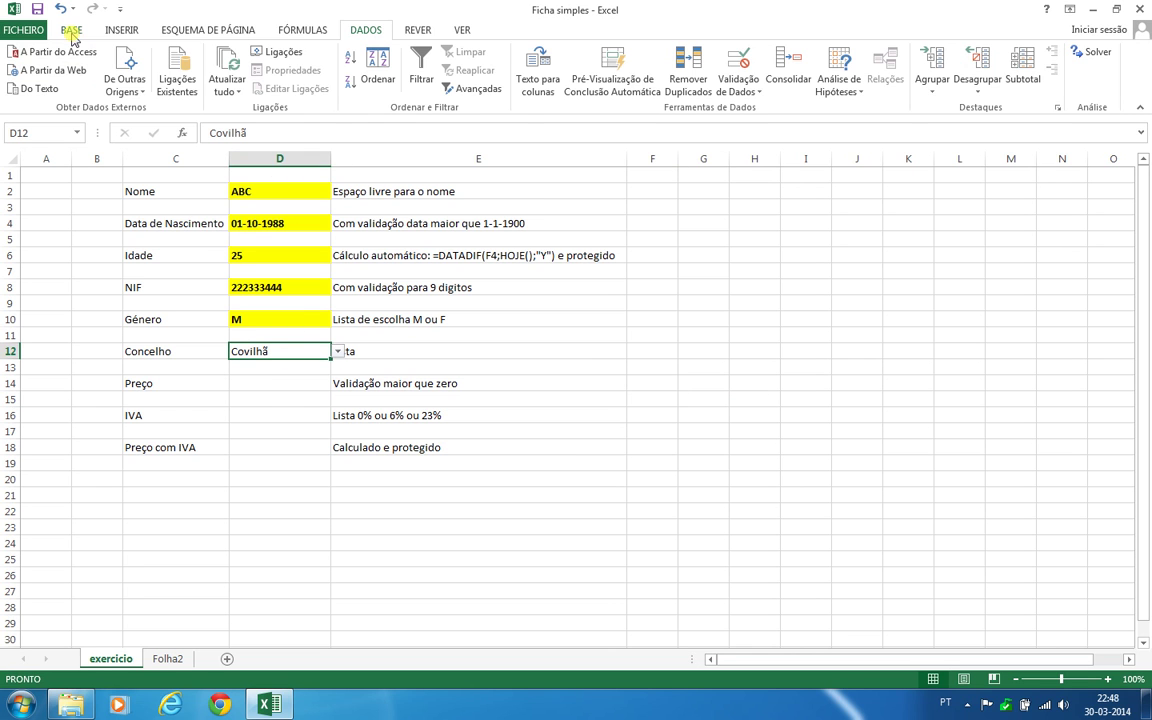
left_click(68, 30)
left_click(118, 82)
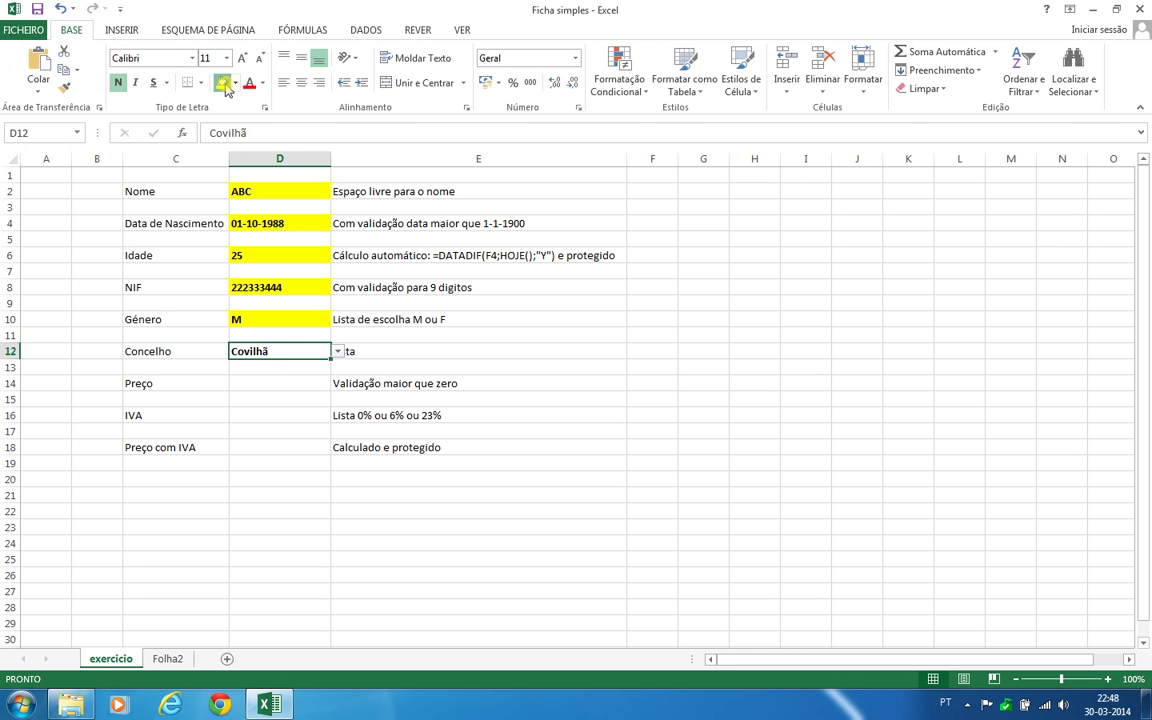
left_click(222, 82)
left_click(283, 82)
left_click(240, 387)
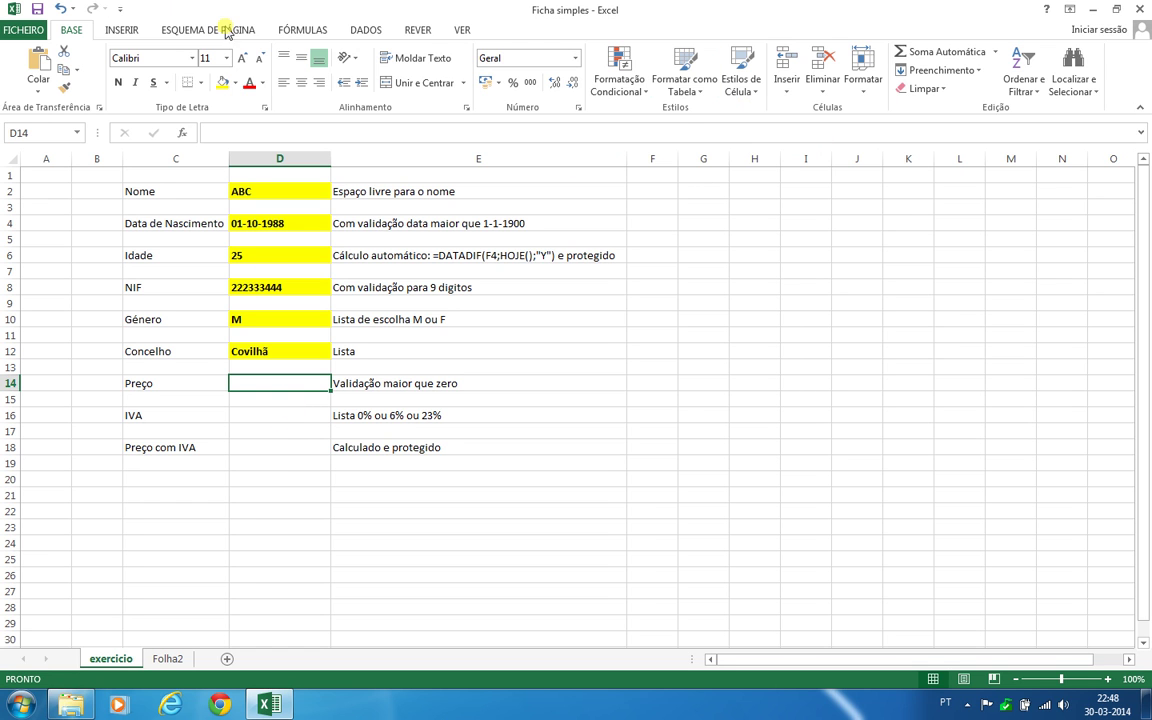
Restrict the Preço cell D14 to decimal values greater than 0 with data validation
left_click(366, 30)
left_click(739, 88)
left_click(770, 108)
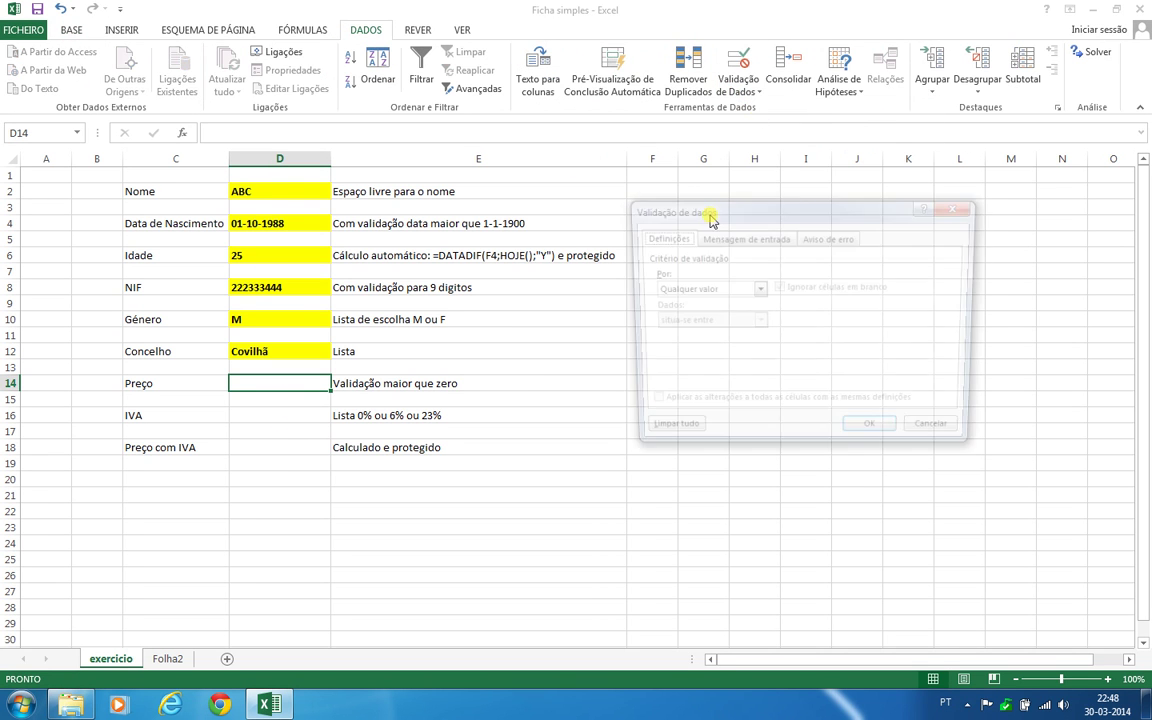
left_click(757, 289)
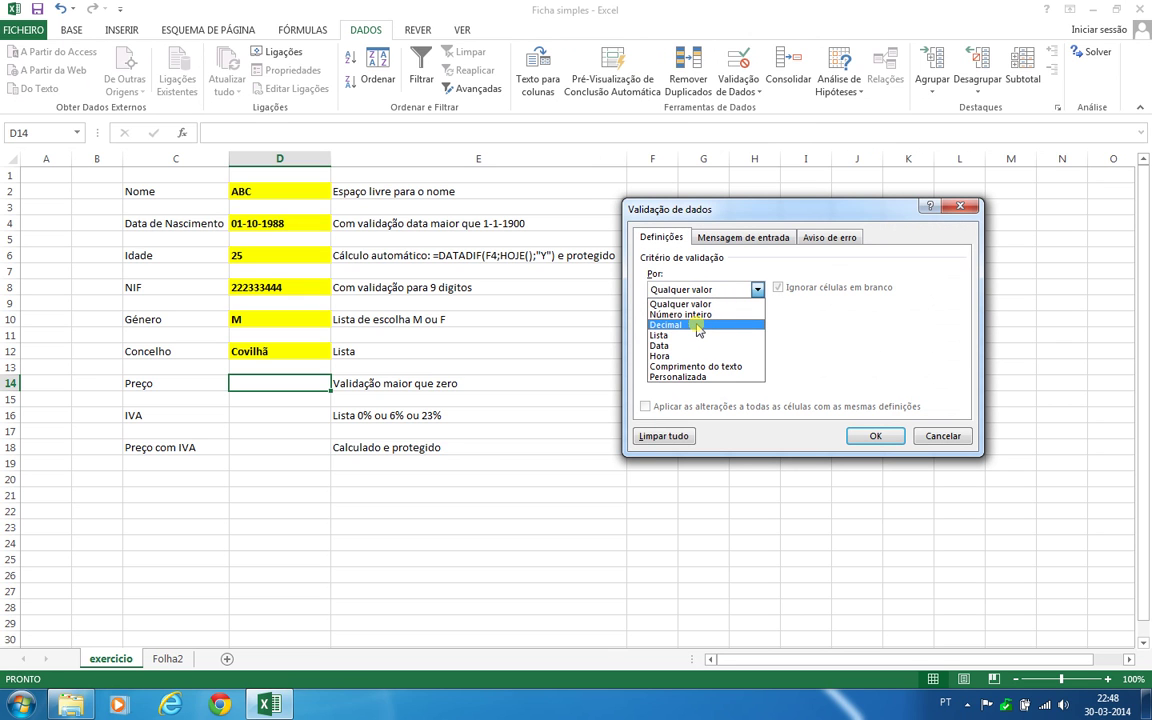
left_click(698, 326)
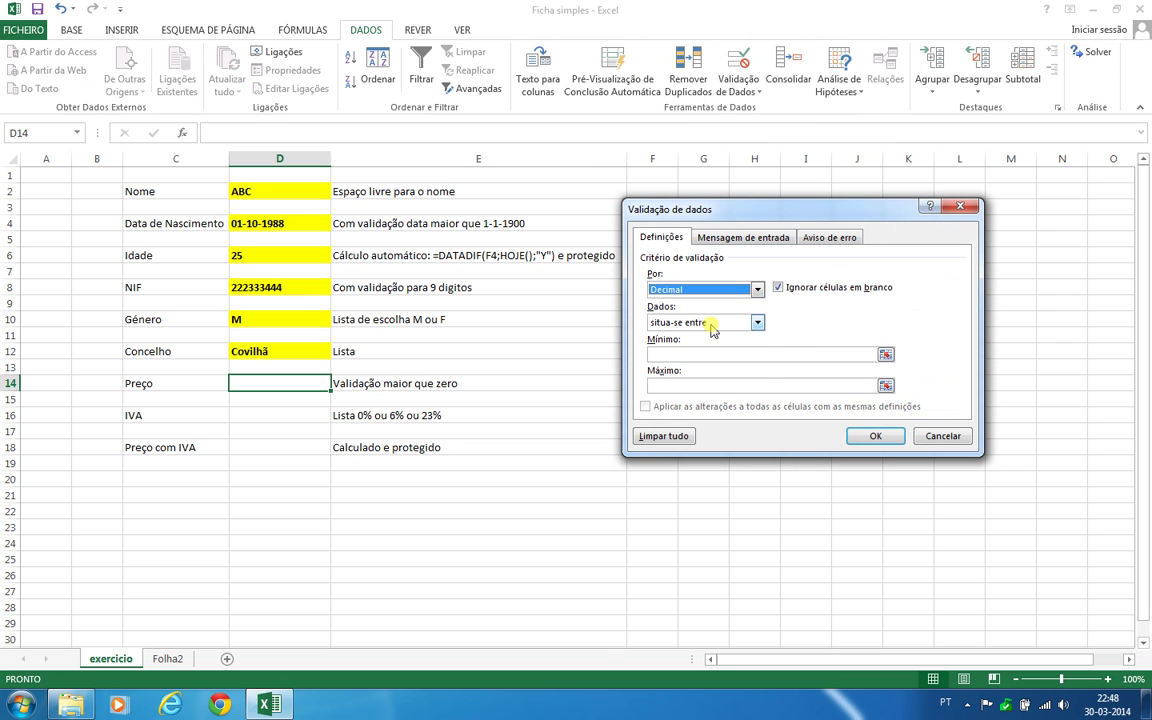
left_click(757, 322)
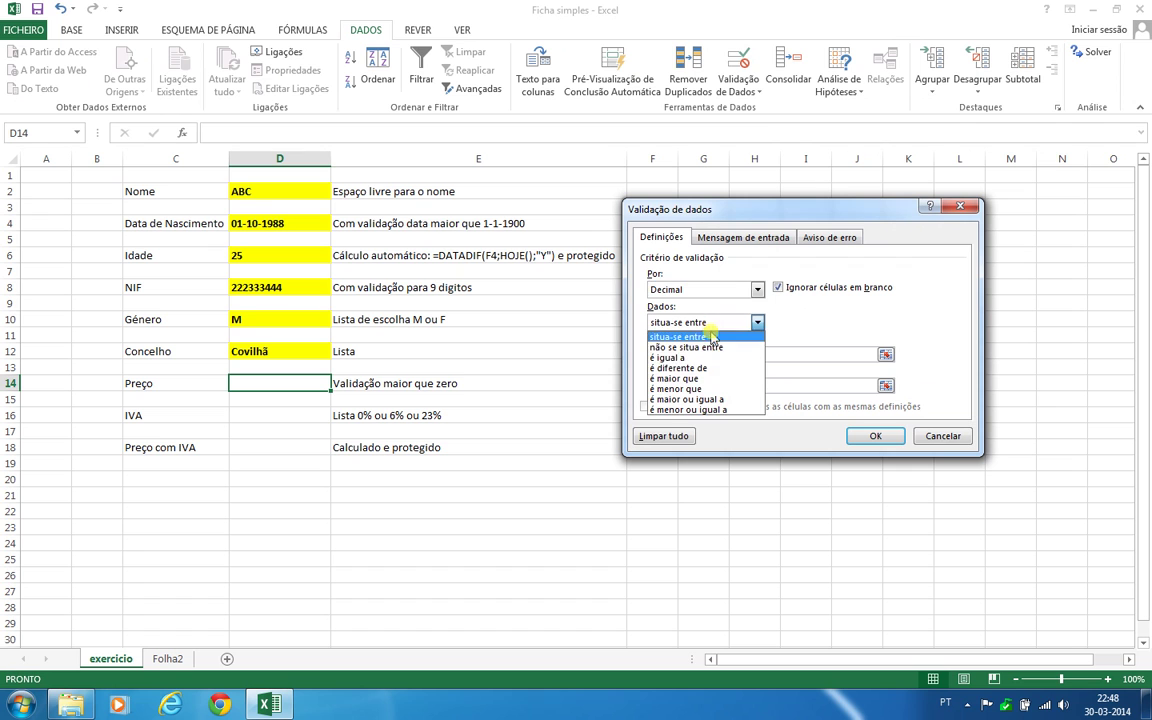
left_click(707, 378)
left_click(708, 352)
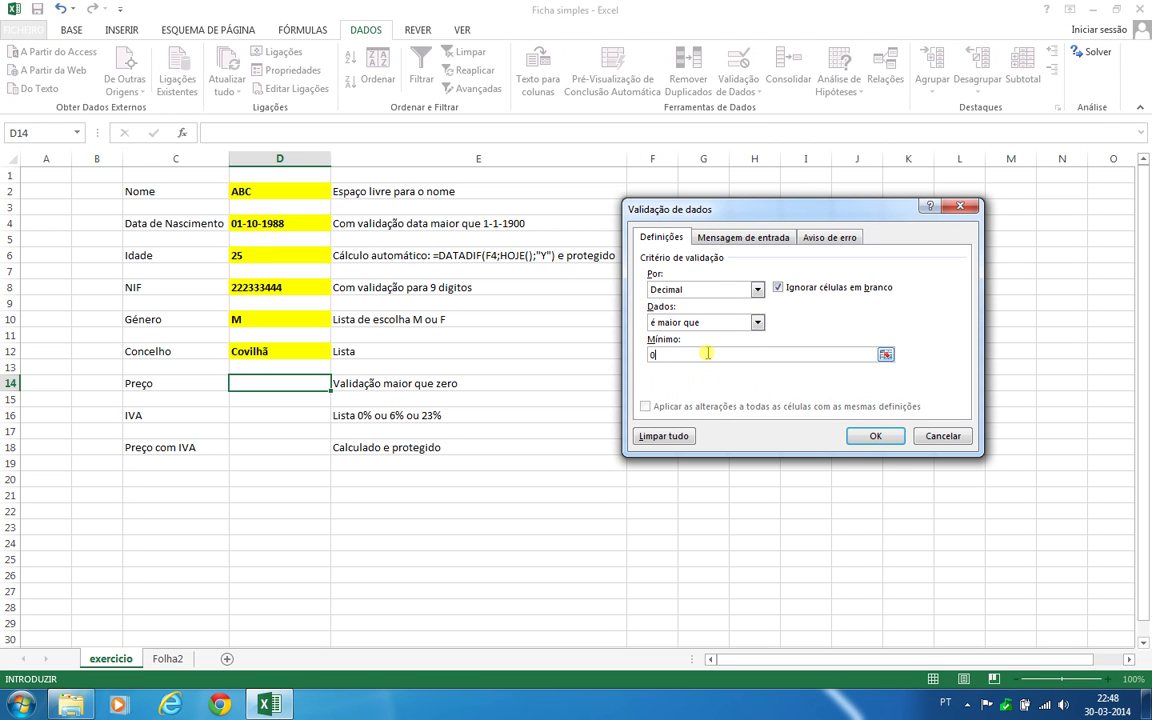
type("0")
key("Return")
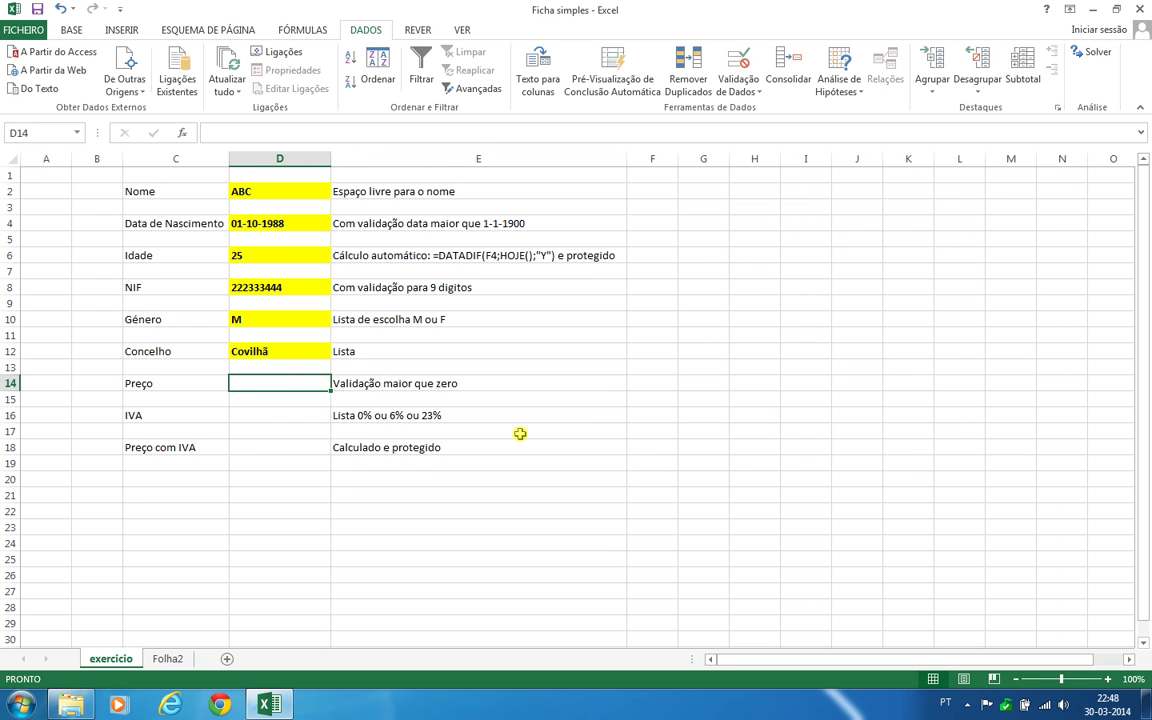
Test the rule with -1, dismiss the error, and enter 100 as the price
type("-1")
key("Return")
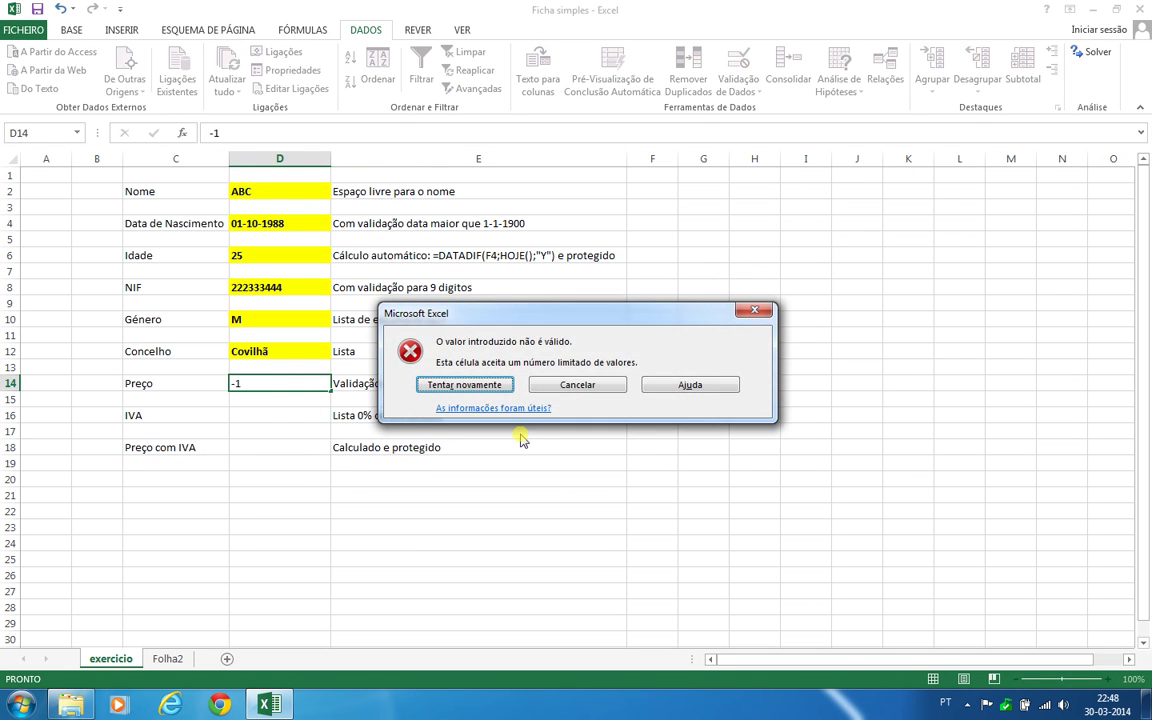
key("Escape")
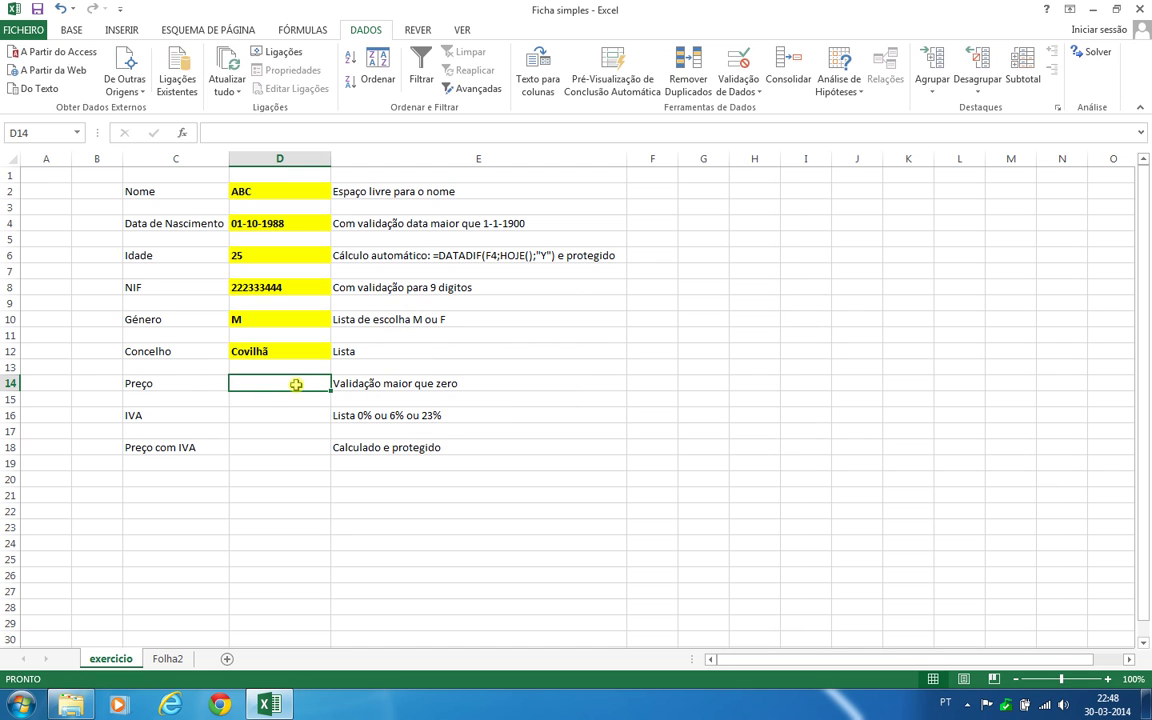
type("100")
key("Return")
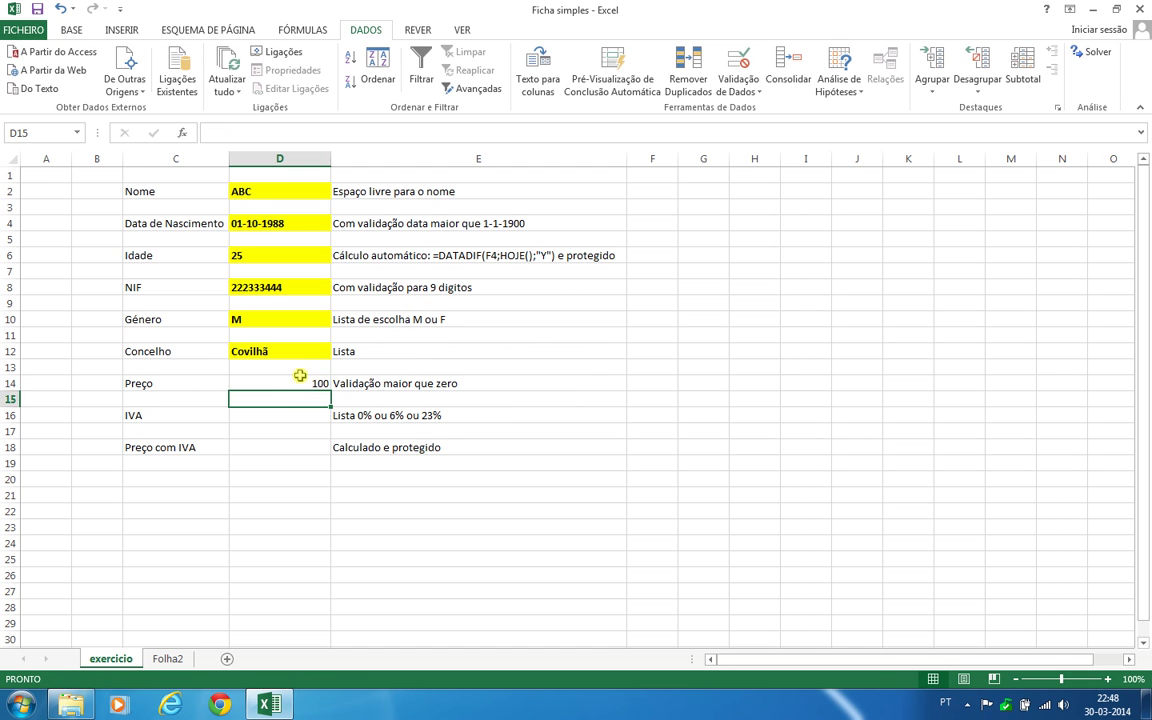
Format D14 as bold, left-aligned text on a yellow fill
left_click(297, 381)
left_click(71, 31)
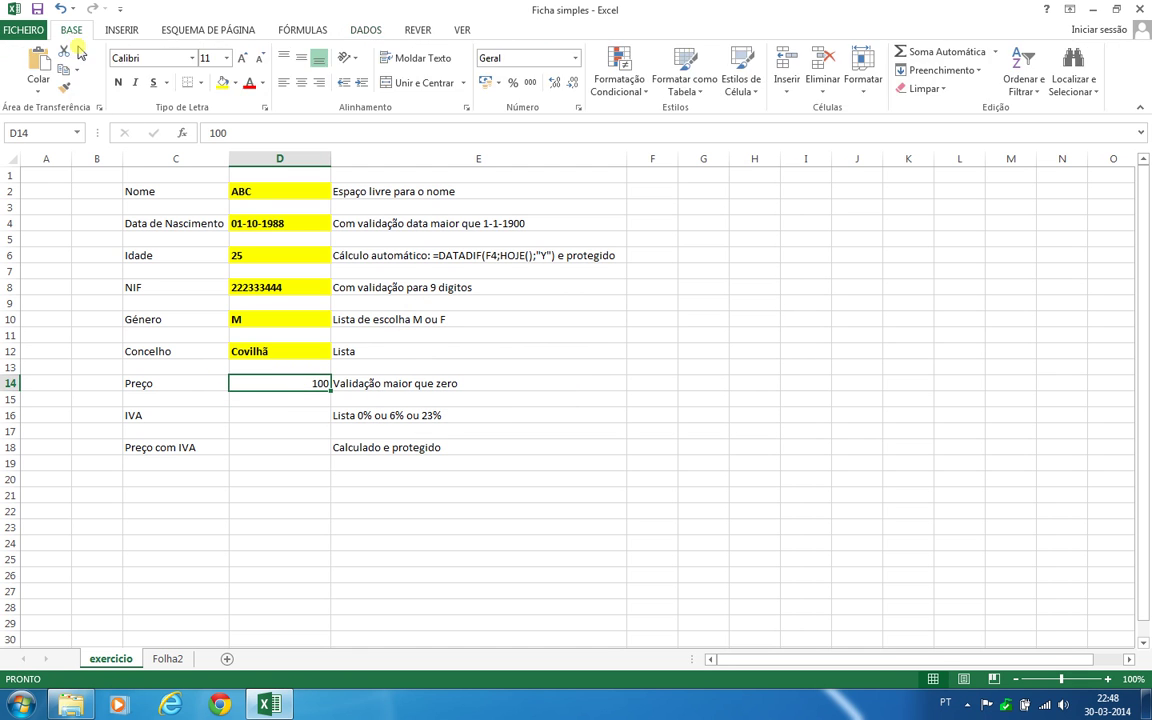
left_click(118, 82)
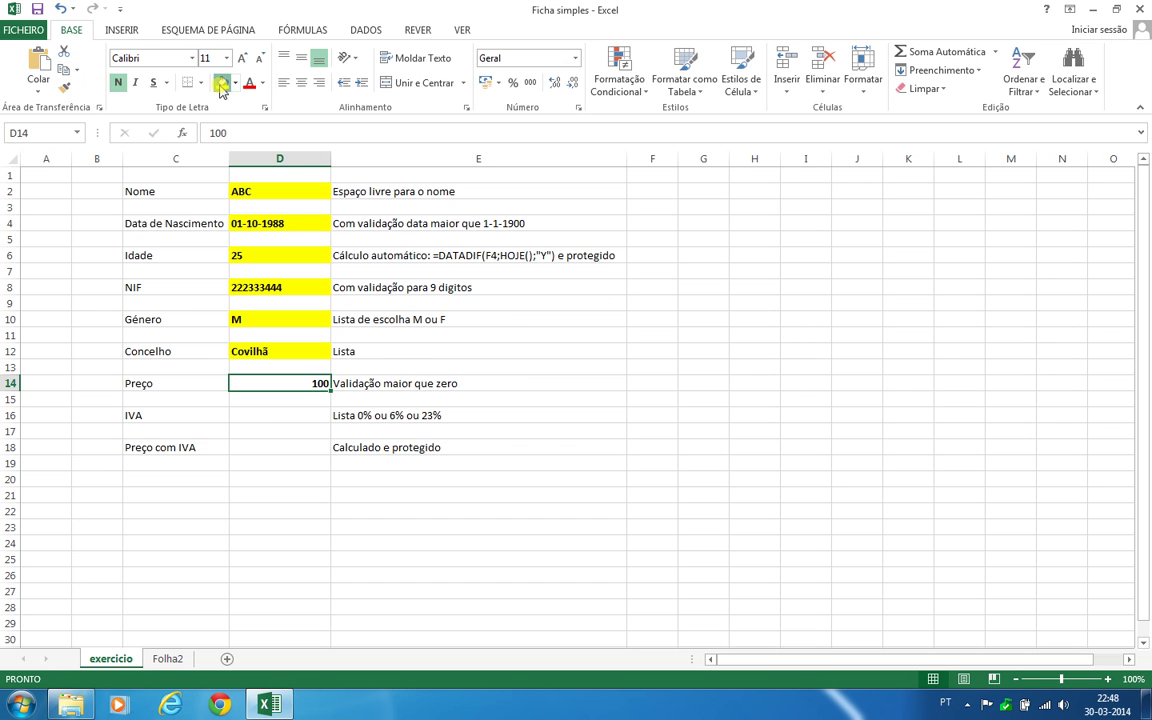
left_click(222, 82)
left_click(286, 83)
left_click(442, 478)
left_click(265, 416)
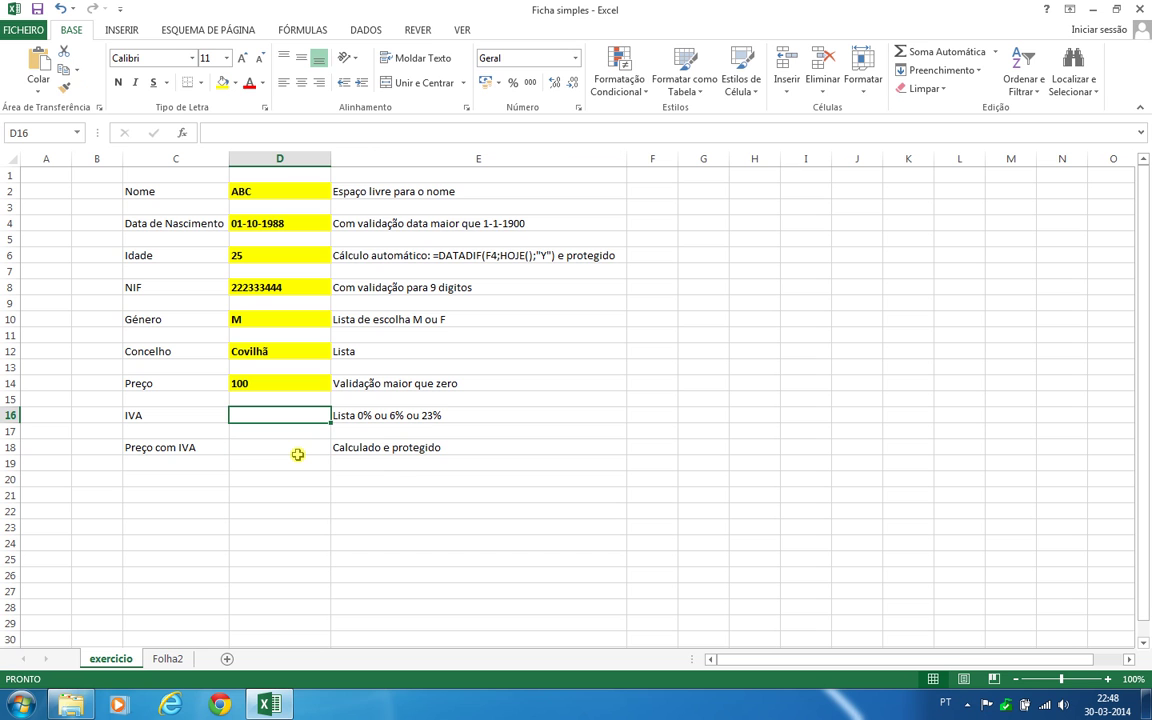
Enter the VAT rates 0%, 6% and 23% in Folha2 cells I10:I12, then return to exercicio
left_click(165, 659)
left_click(562, 326)
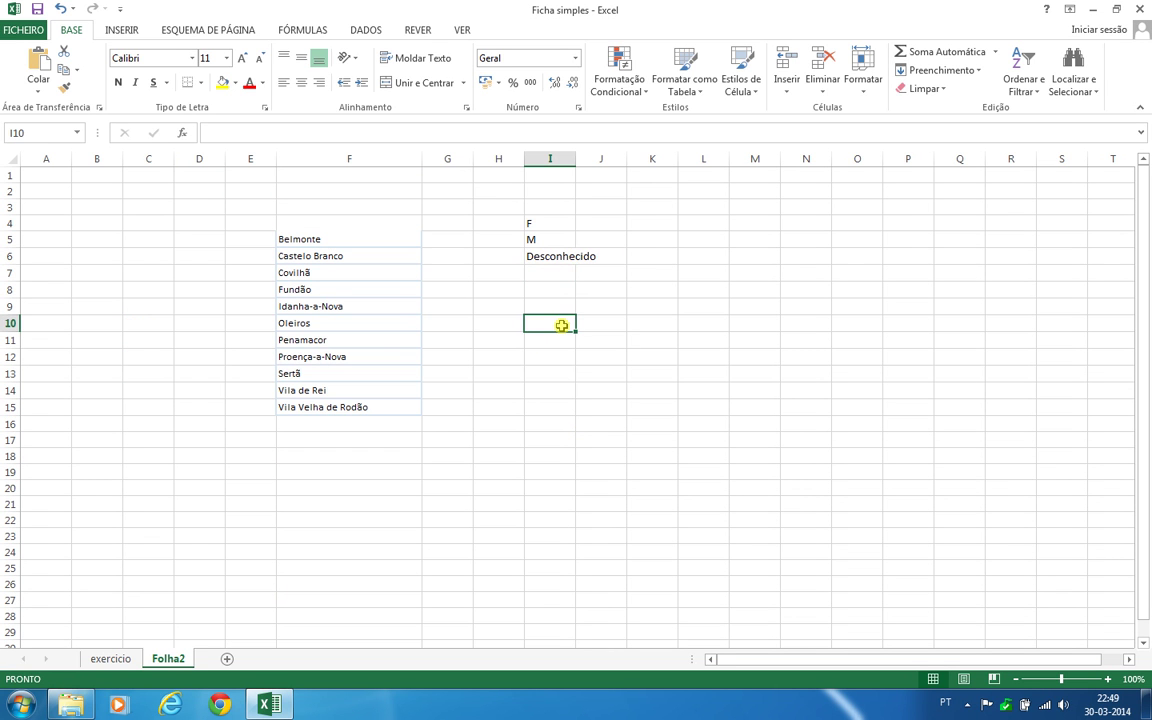
type("6%")
key("Return")
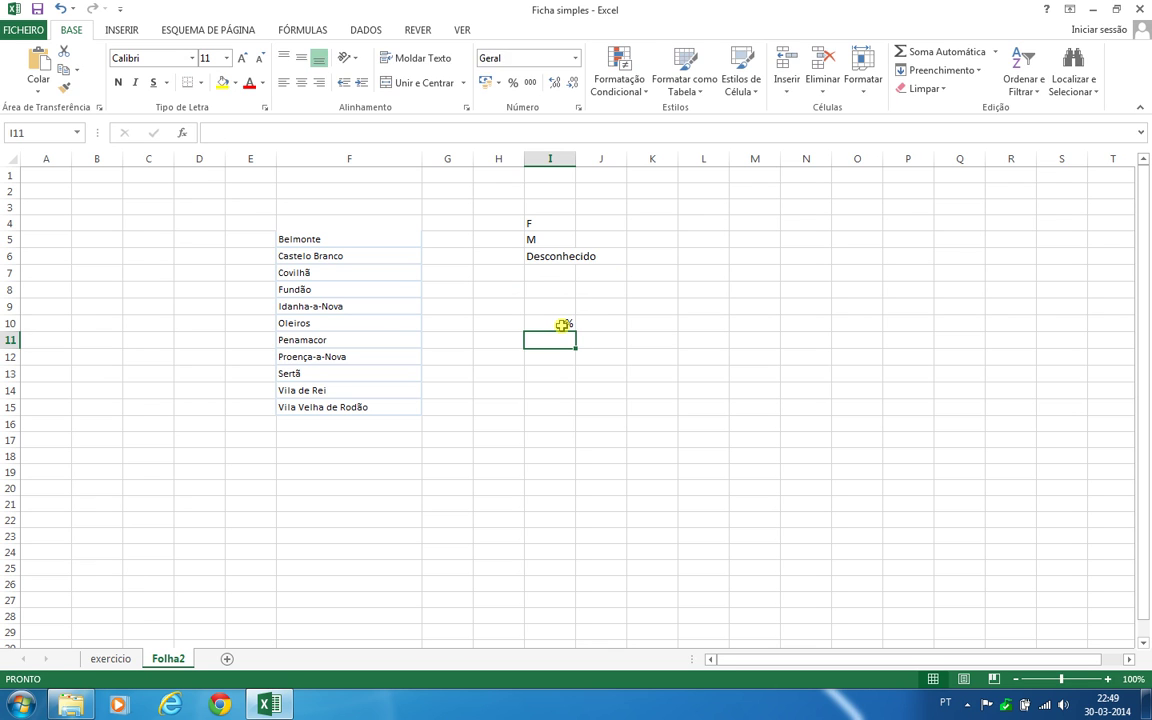
type("6%")
key("Return")
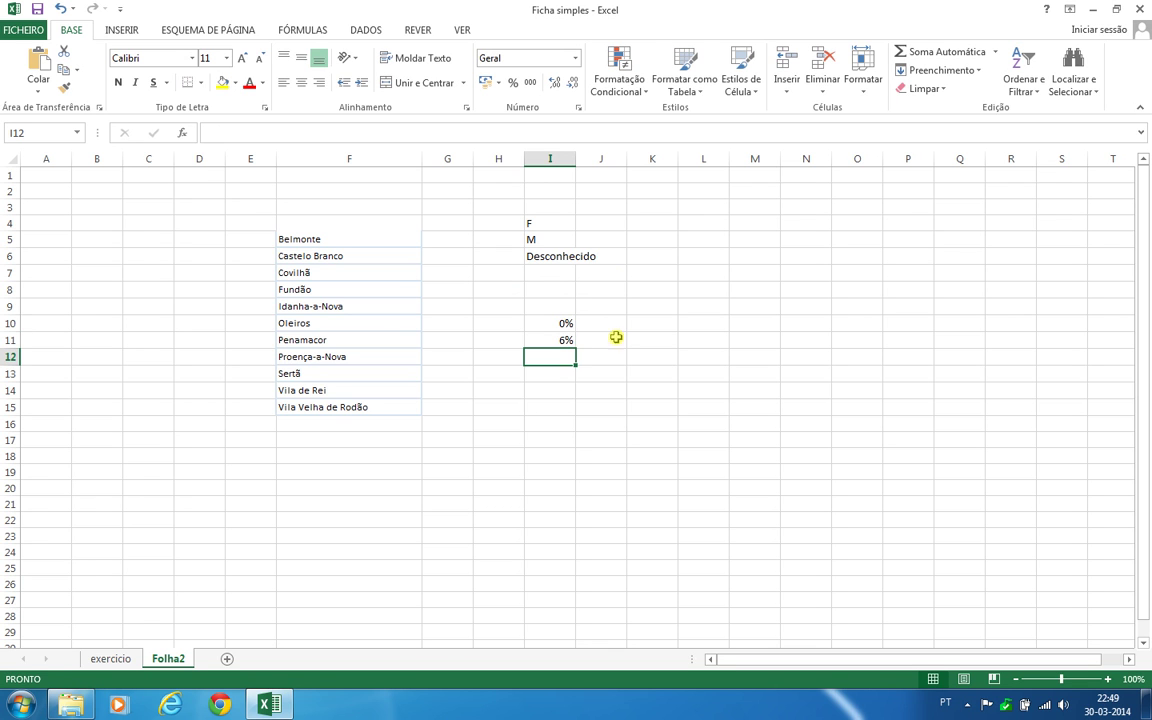
type("23")
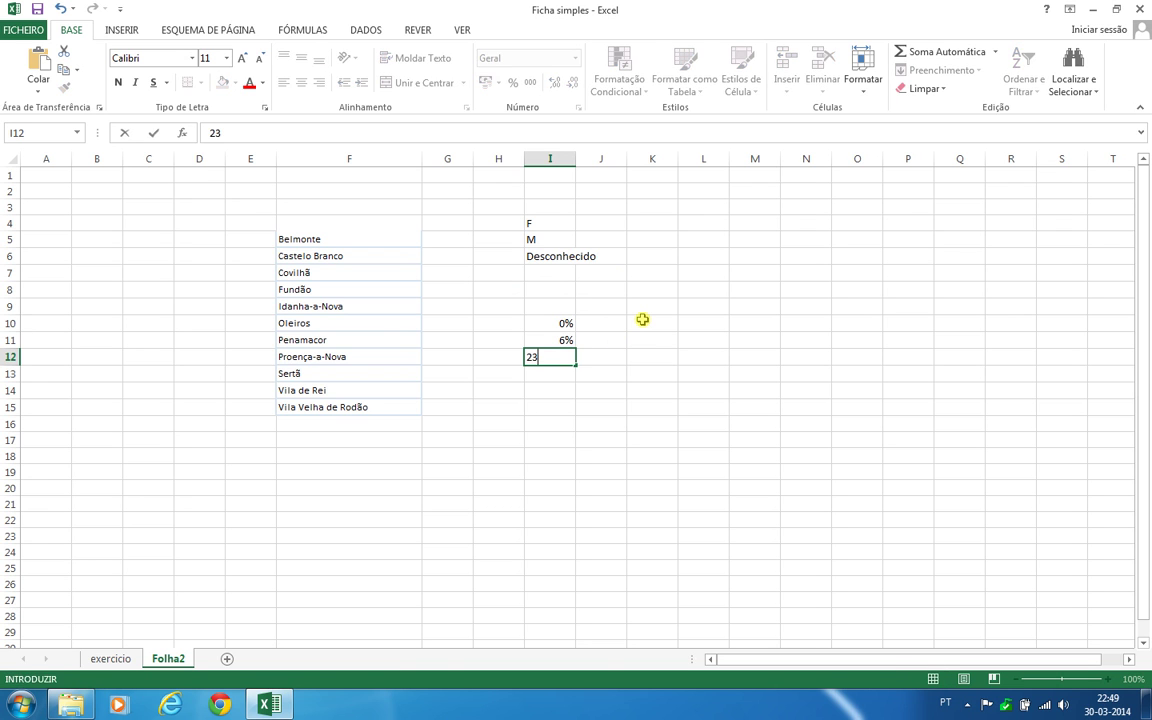
type("%")
key("Return")
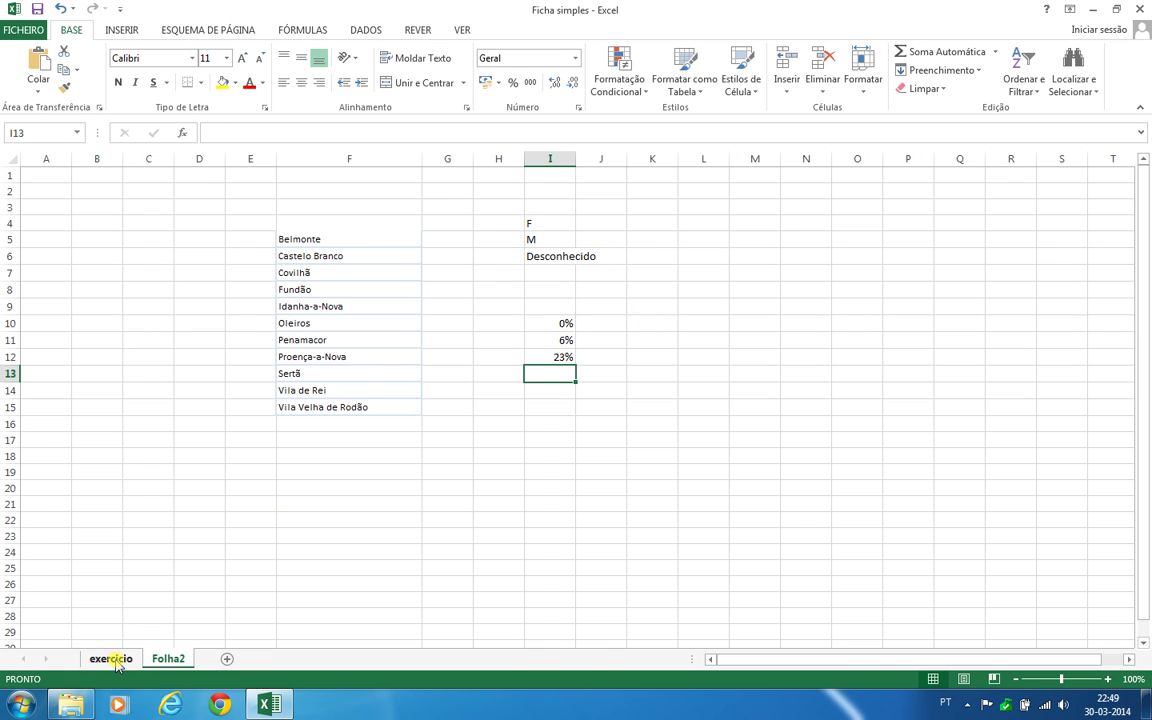
left_click(112, 658)
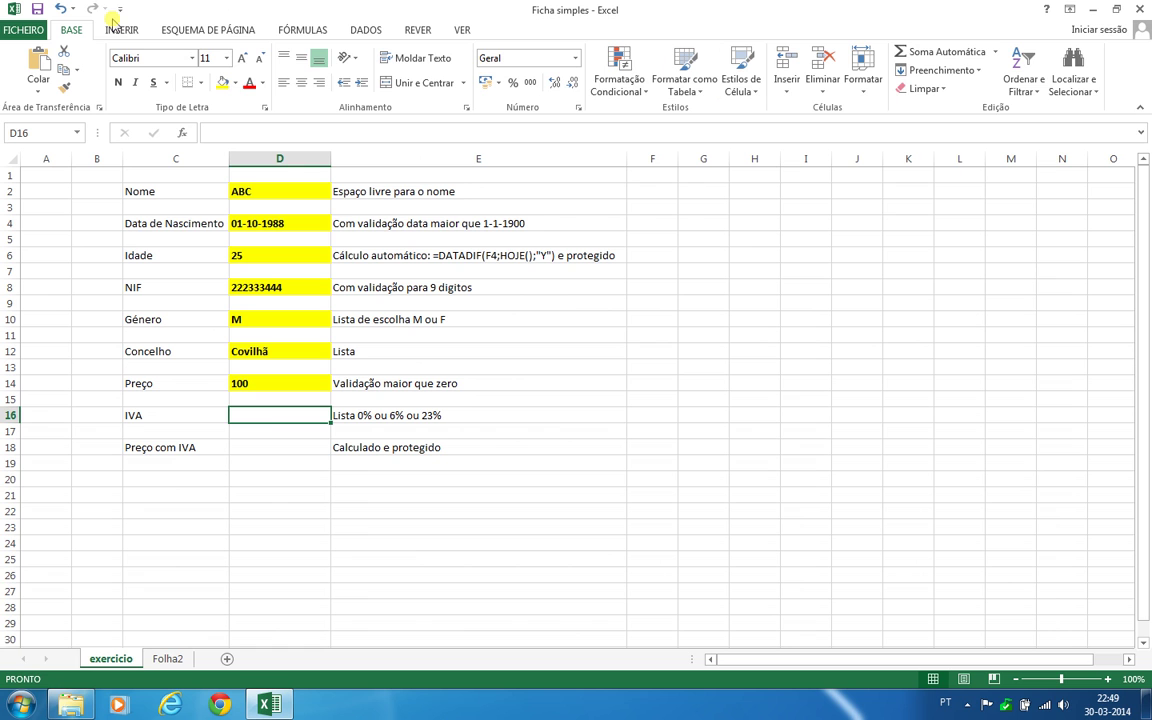
Give D16 list validation sourced from Folha2!$I$10:$I$13 and open its dropdown
left_click(365, 30)
left_click(757, 95)
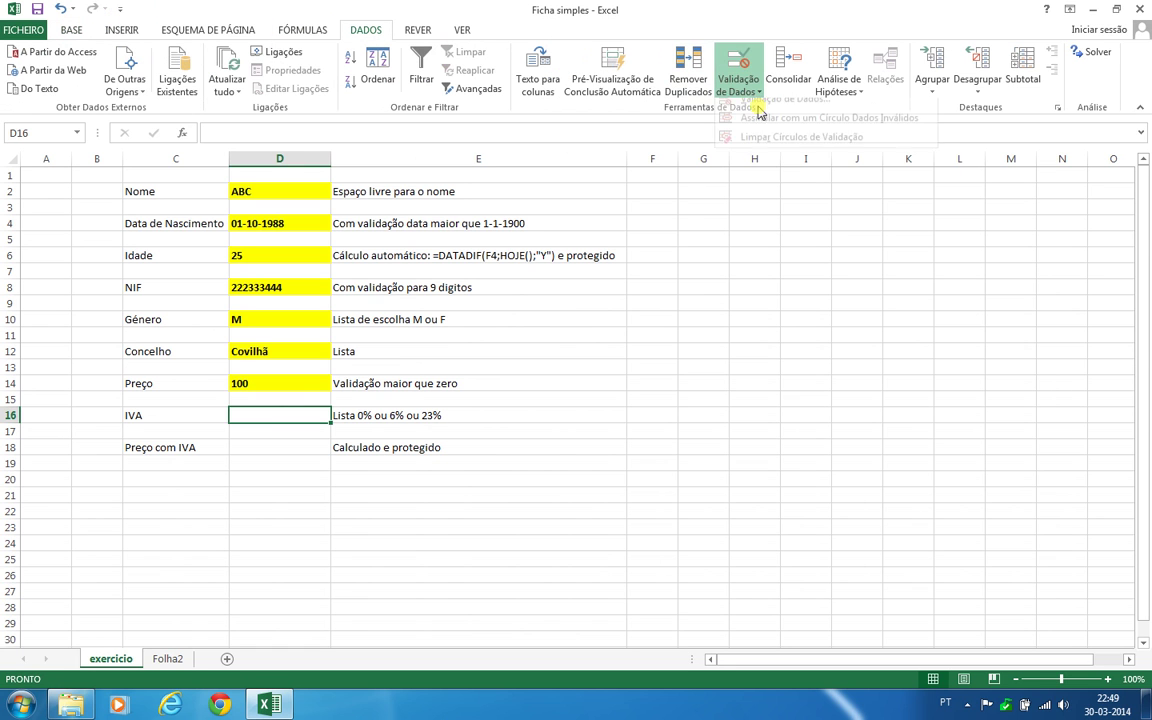
left_click(742, 99)
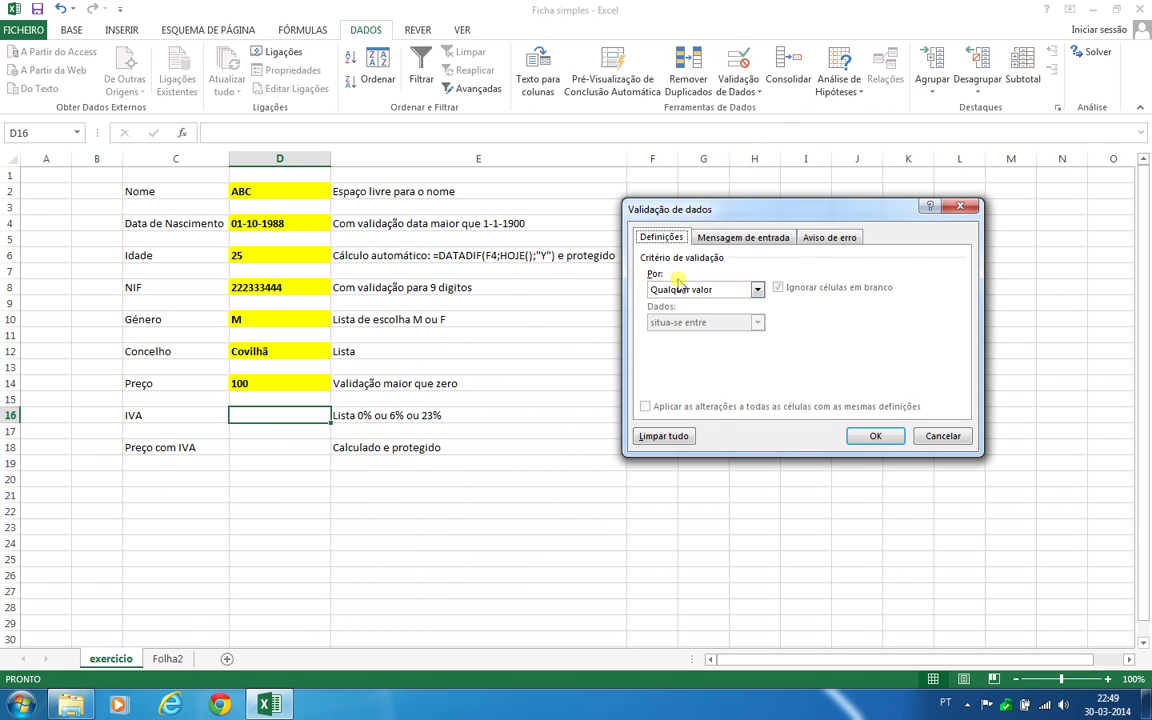
left_click(677, 286)
left_click(662, 332)
left_click(740, 352)
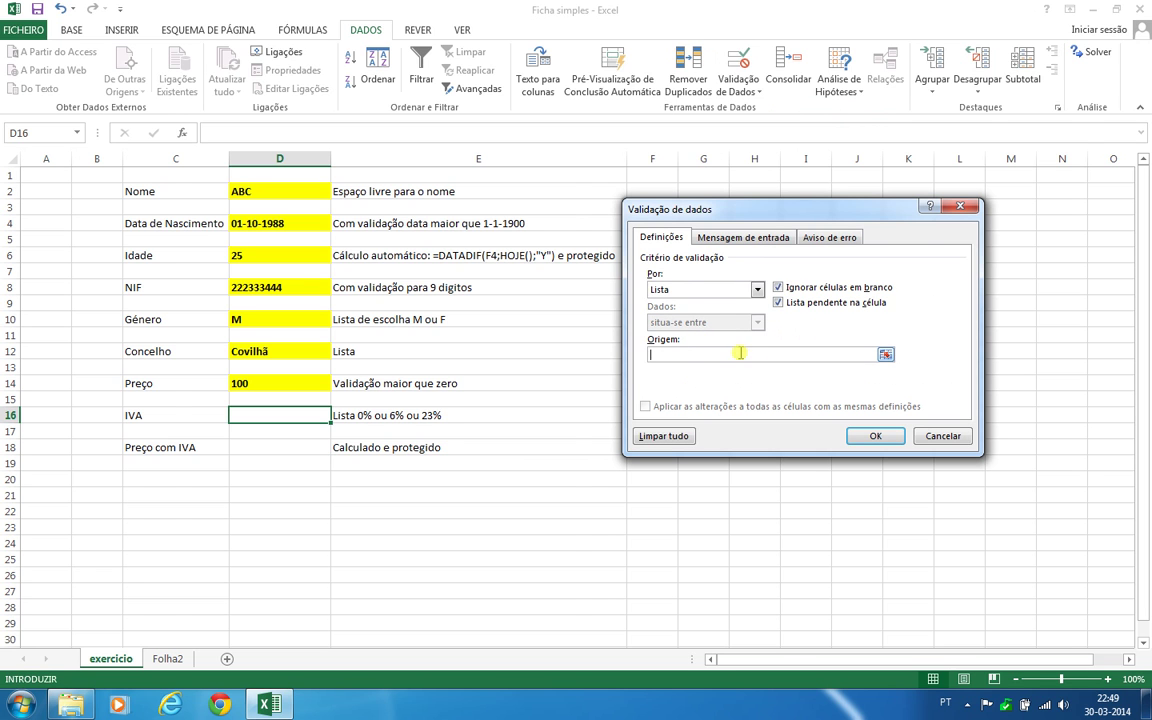
left_click(168, 658)
left_click_drag(562, 323, 560, 358)
left_click(877, 434)
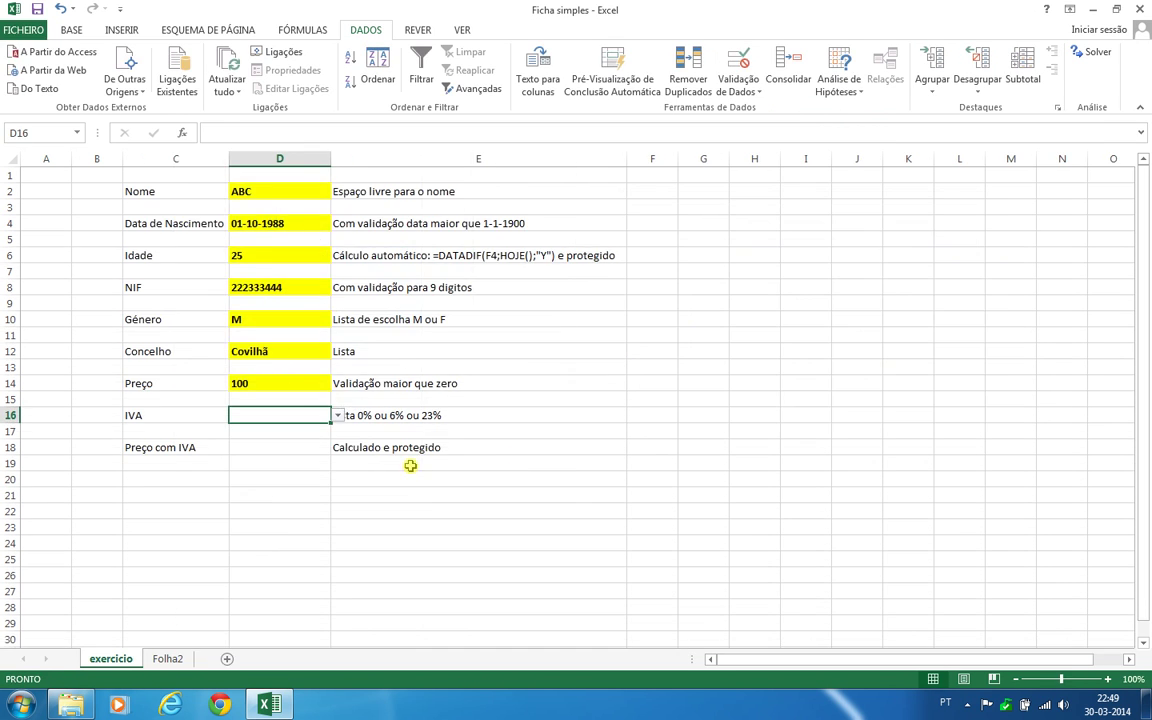
left_click(337, 415)
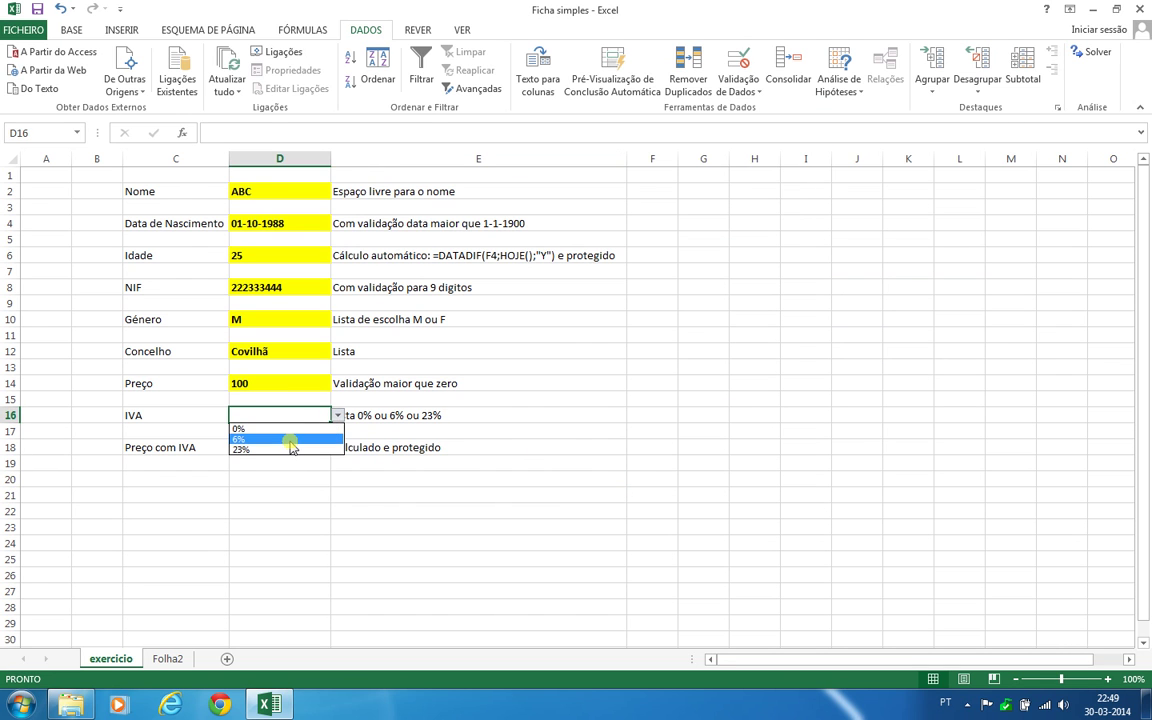
Choose 6% as the IVA in D16 and format it bold, yellow, accounting format, left-aligned
left_click(291, 440)
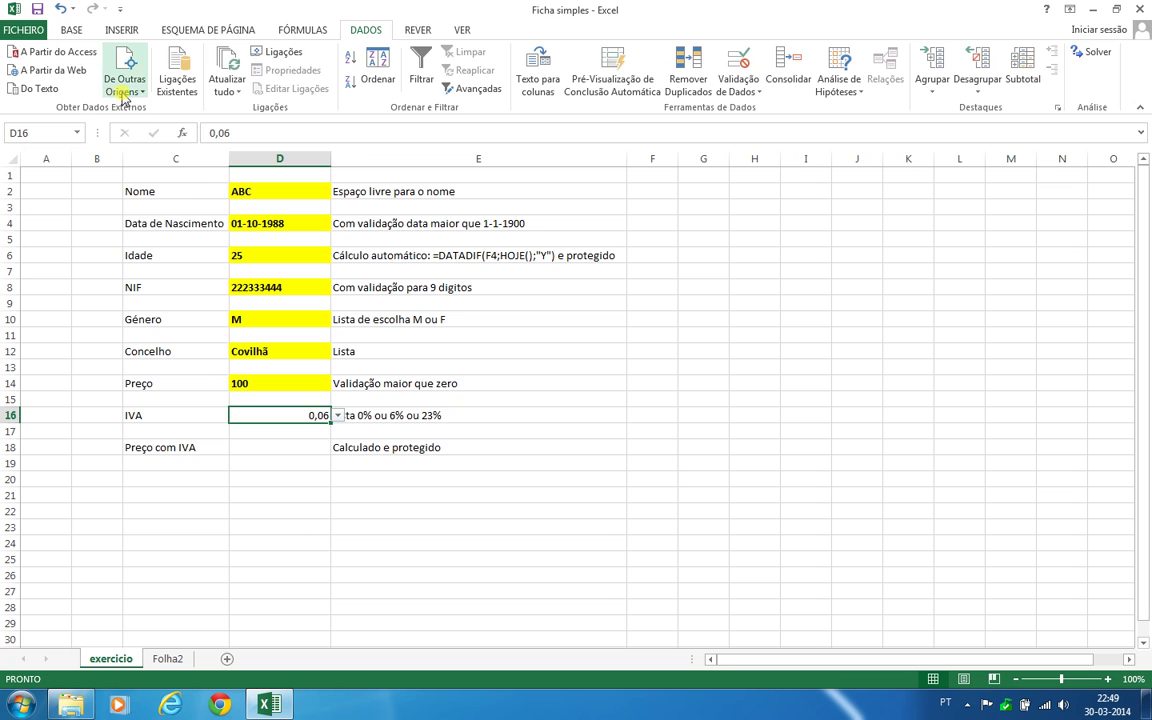
left_click(71, 30)
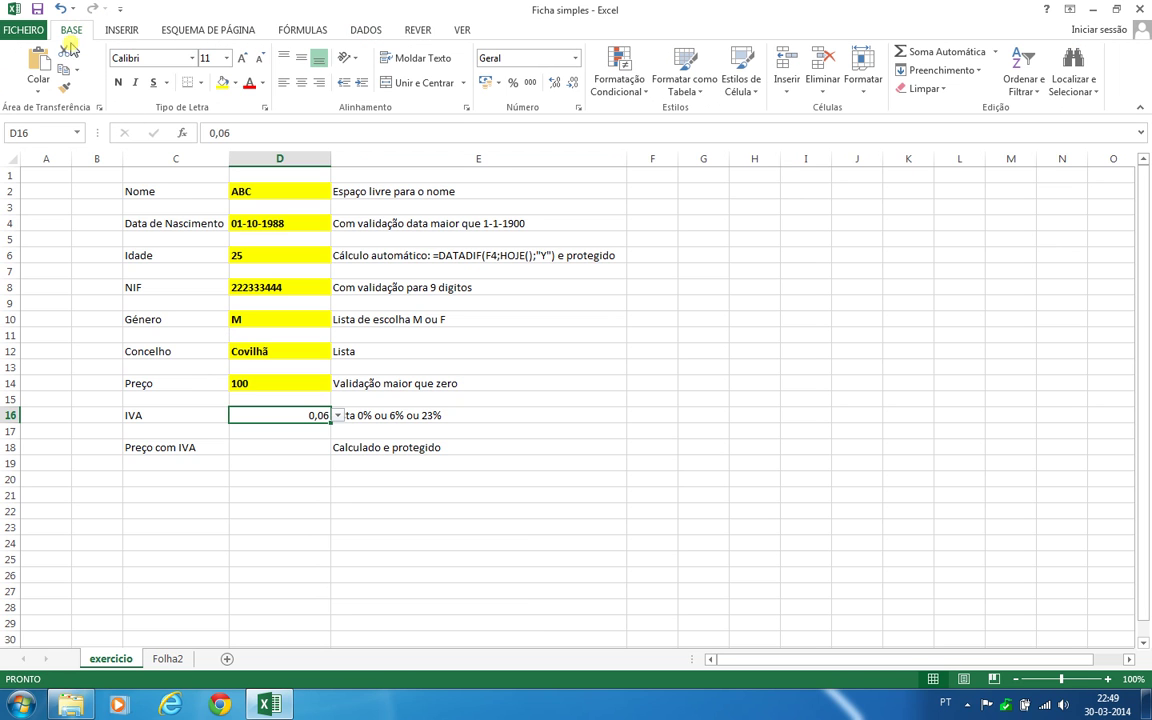
left_click(118, 82)
left_click(283, 82)
left_click(222, 83)
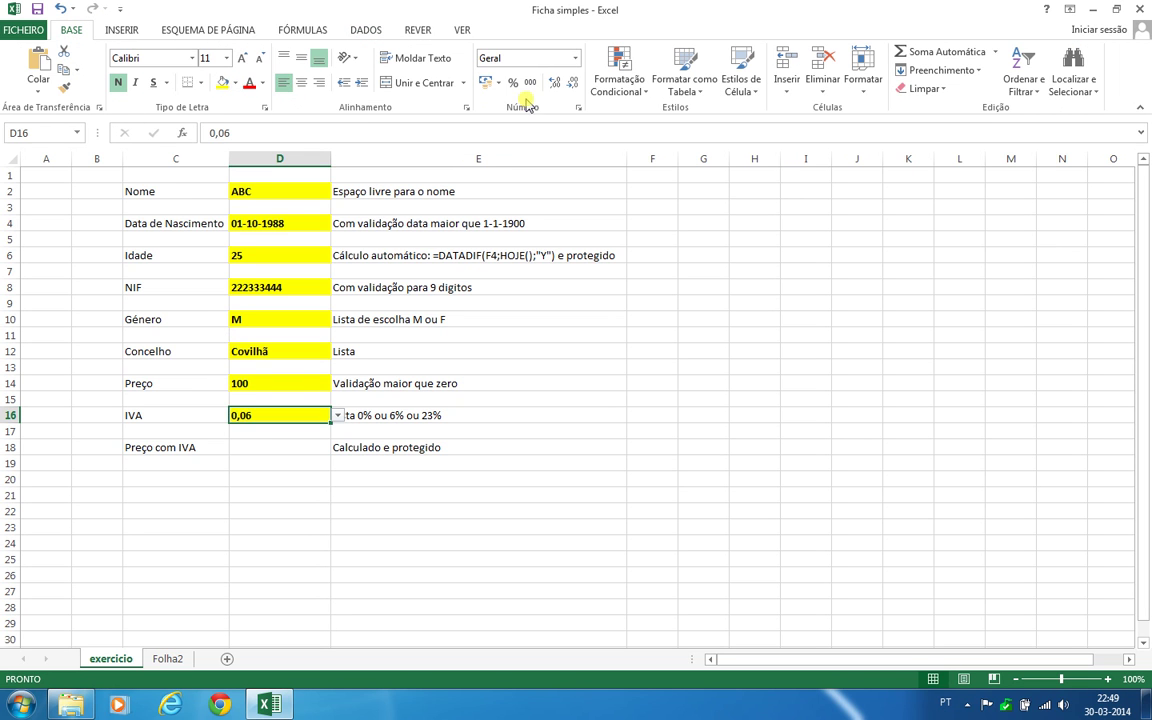
left_click(528, 83)
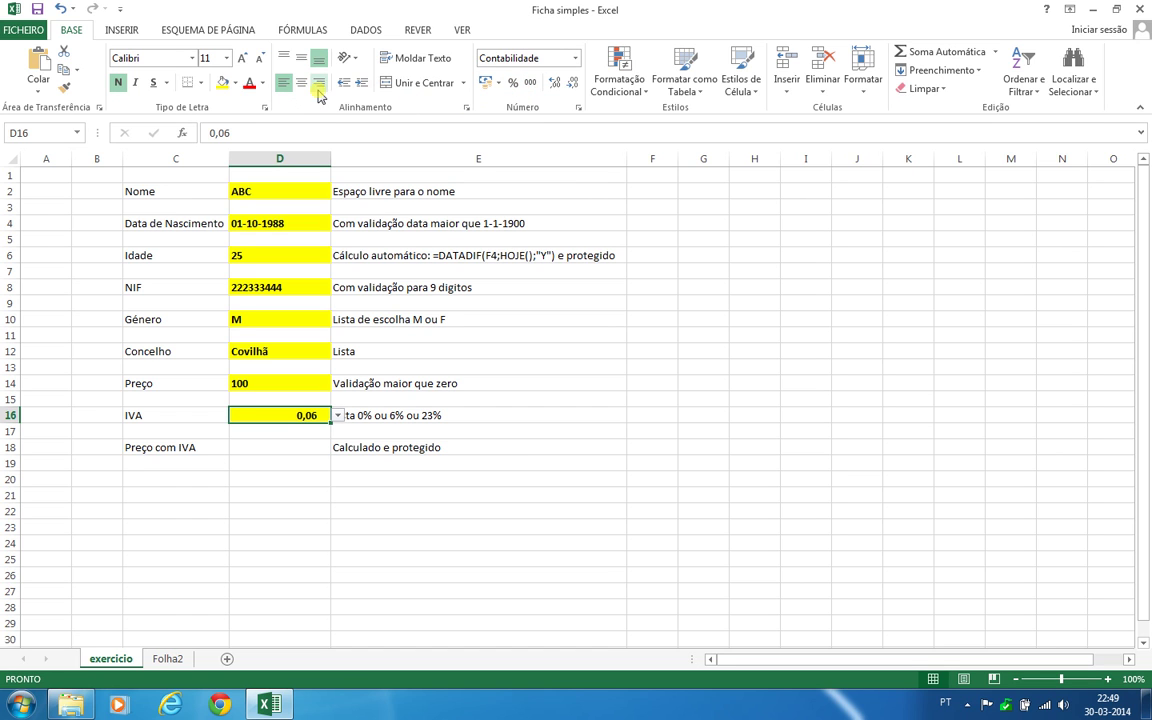
left_click(285, 84)
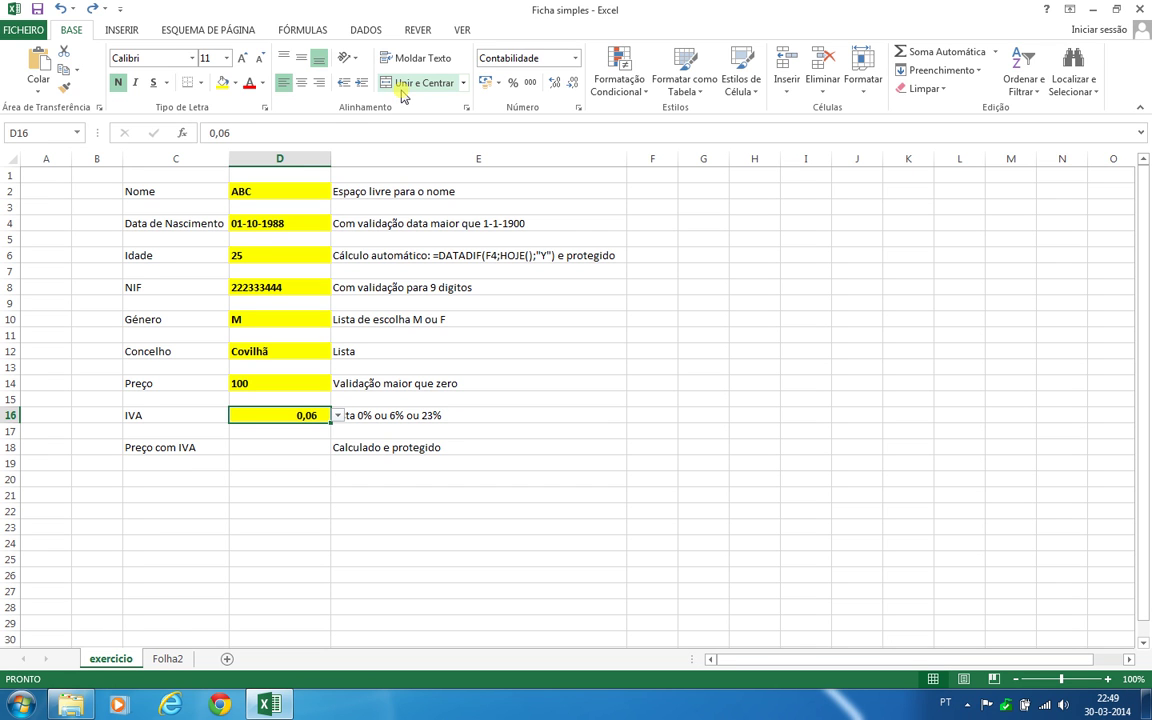
left_click(263, 448)
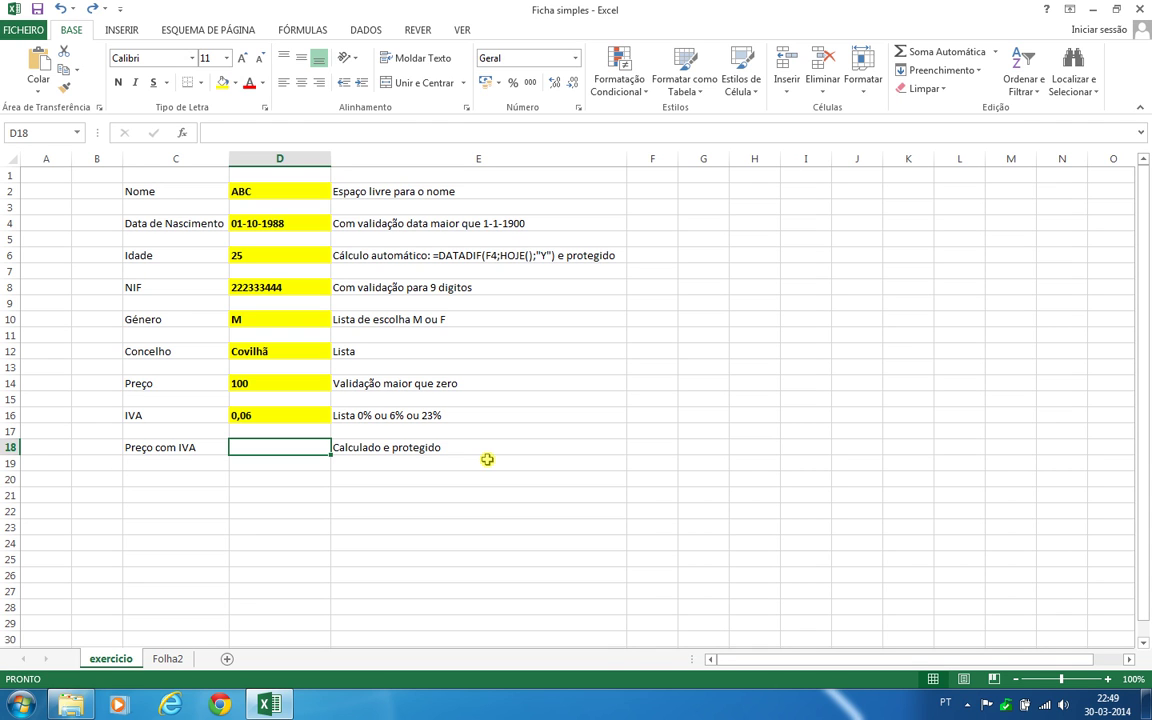
Enter the formula =D14*(1+D16) in D18 to calculate Preço com IVA
type("=")
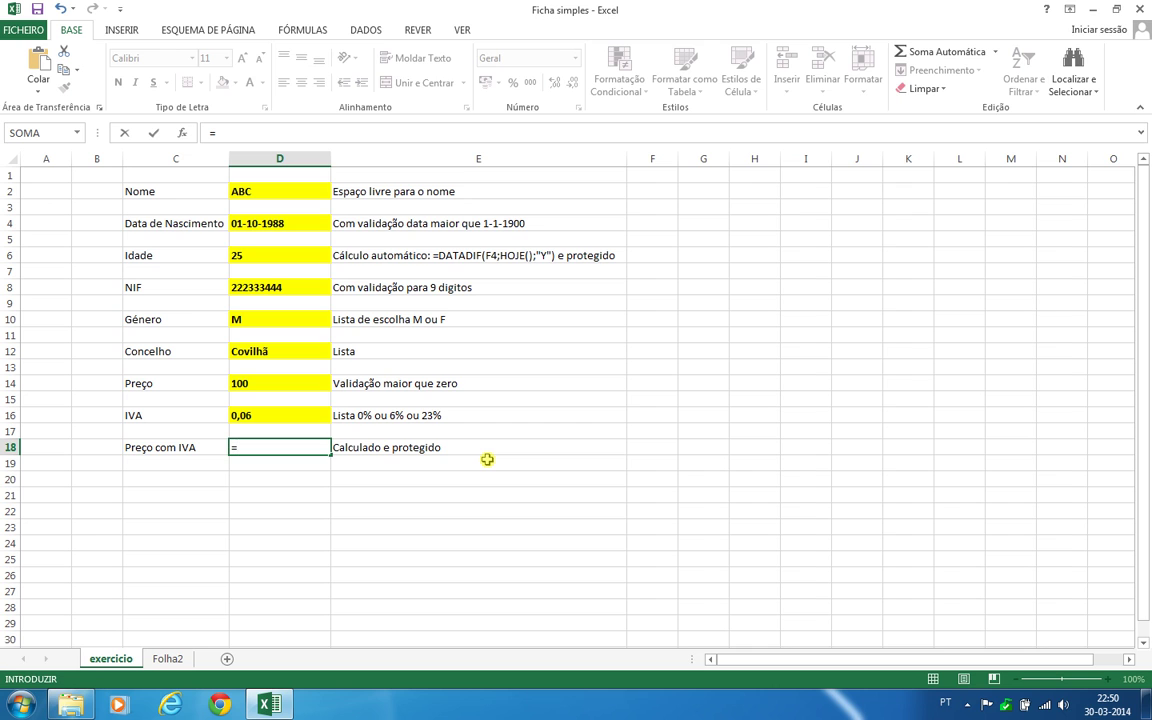
left_click(240, 380)
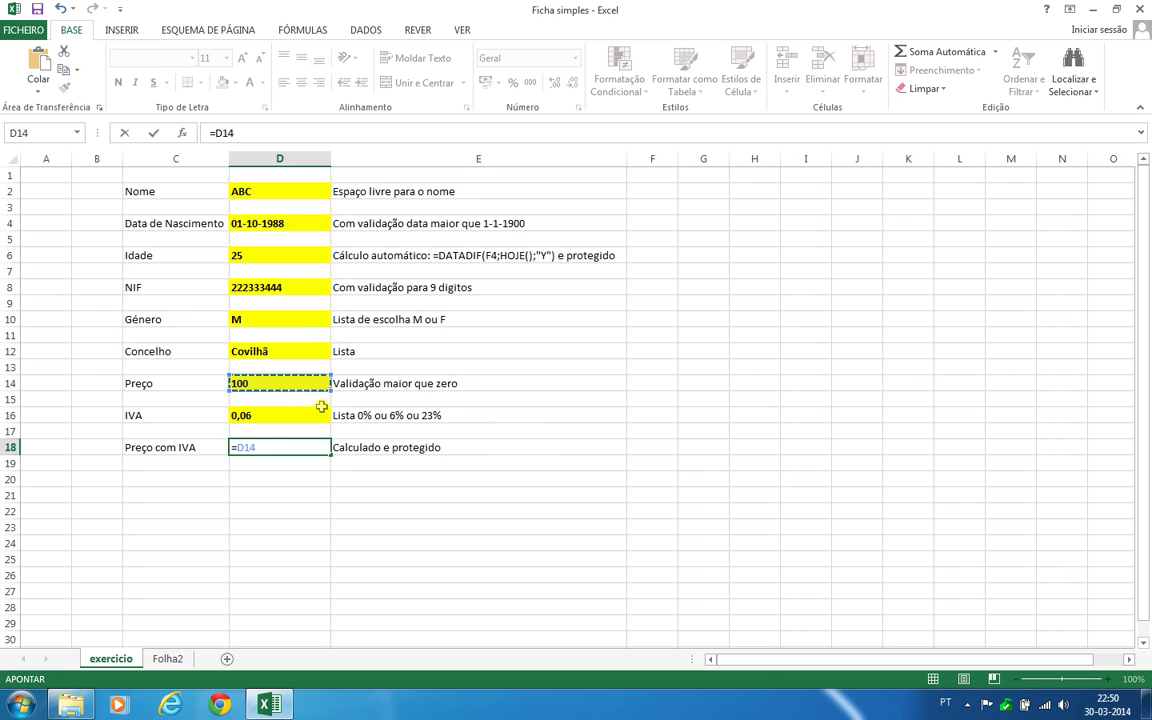
type("*")
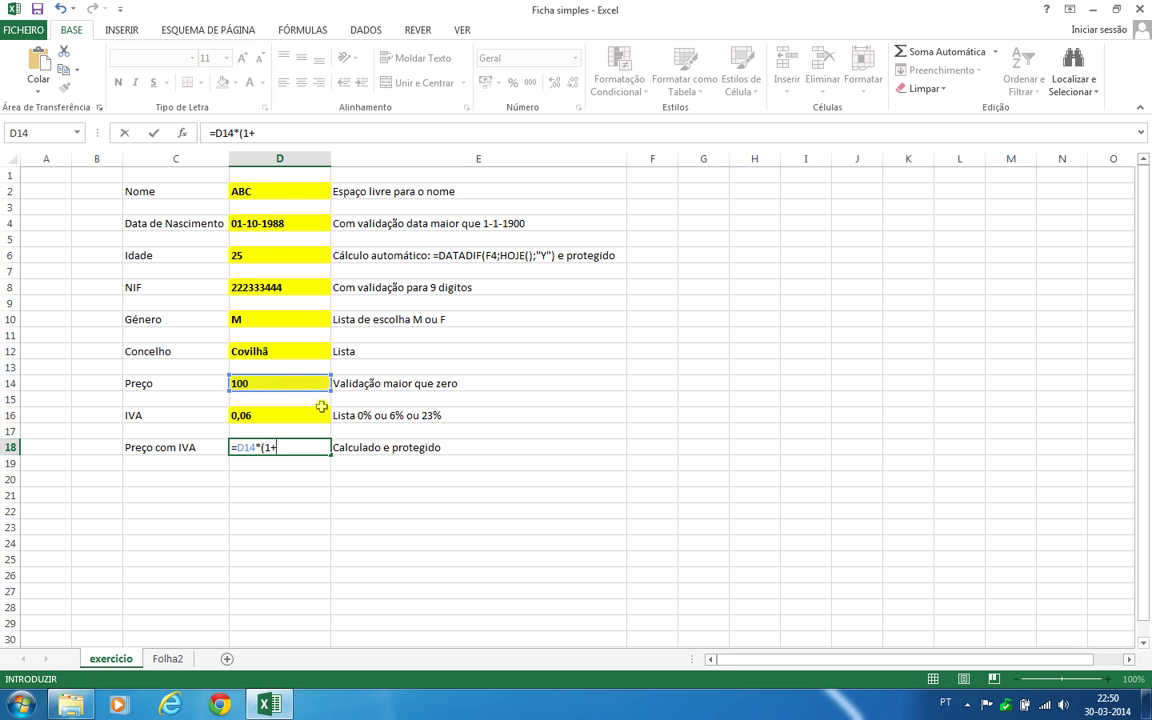
left_click(317, 416)
type(")")
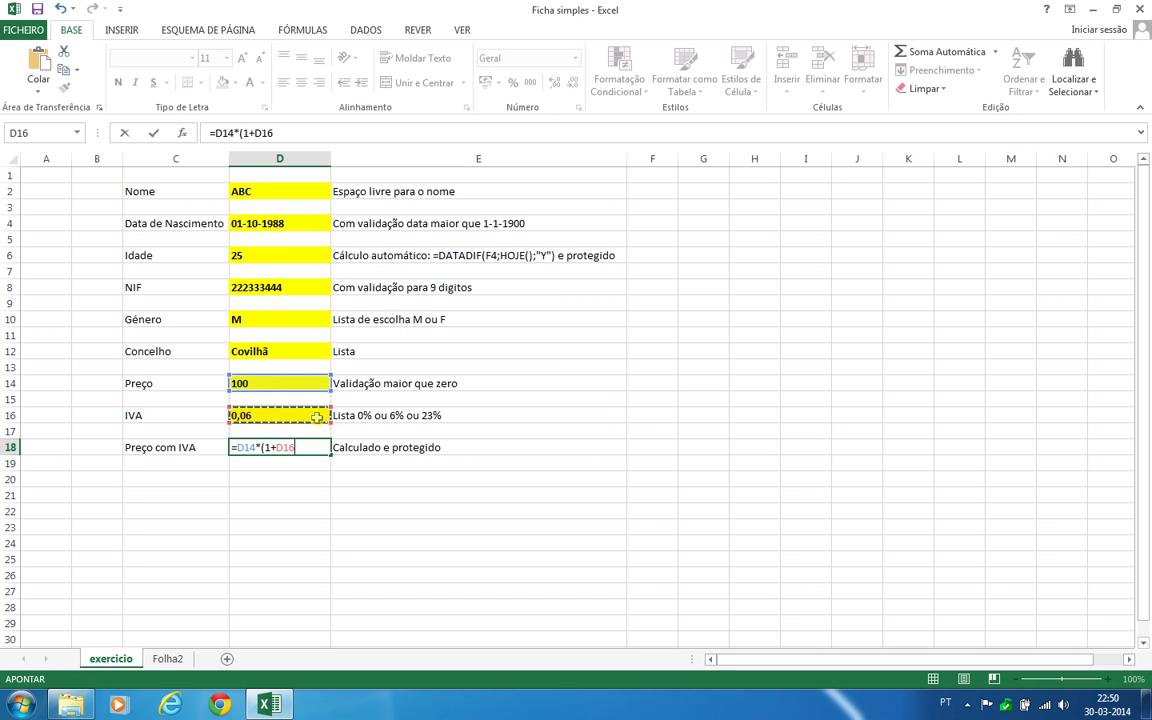
key("Return")
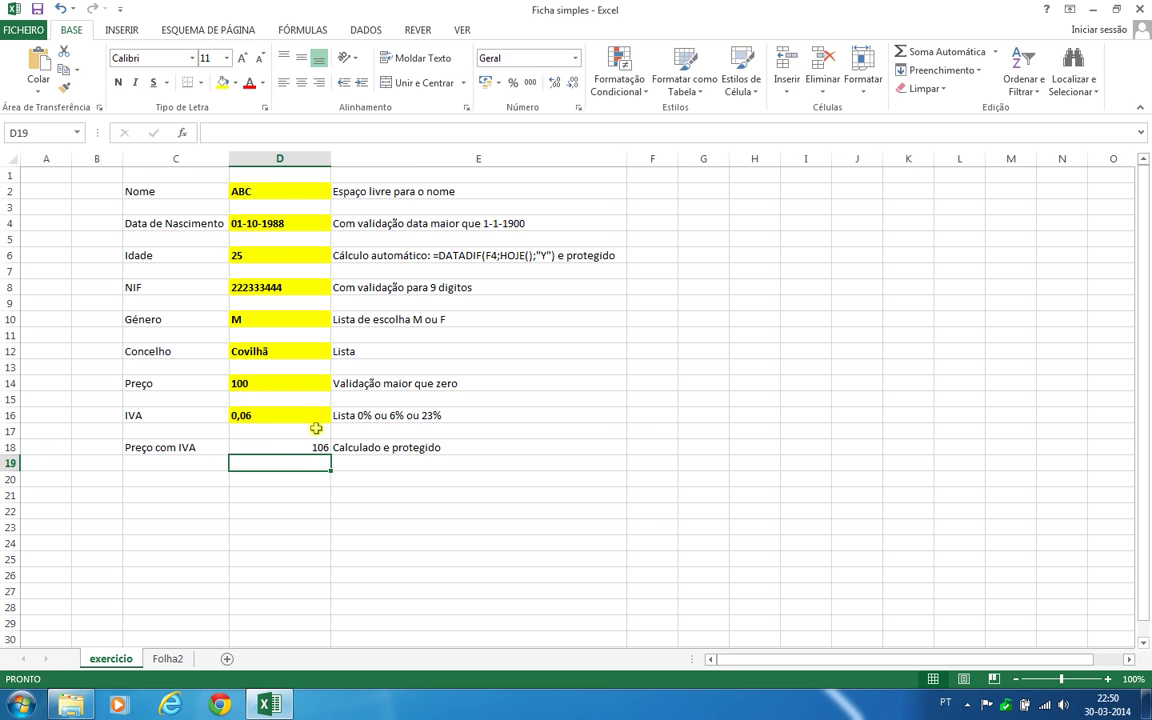
Format the 106 result in D18 as bold, left-aligned on a yellow fill
left_click(311, 446)
left_click(119, 82)
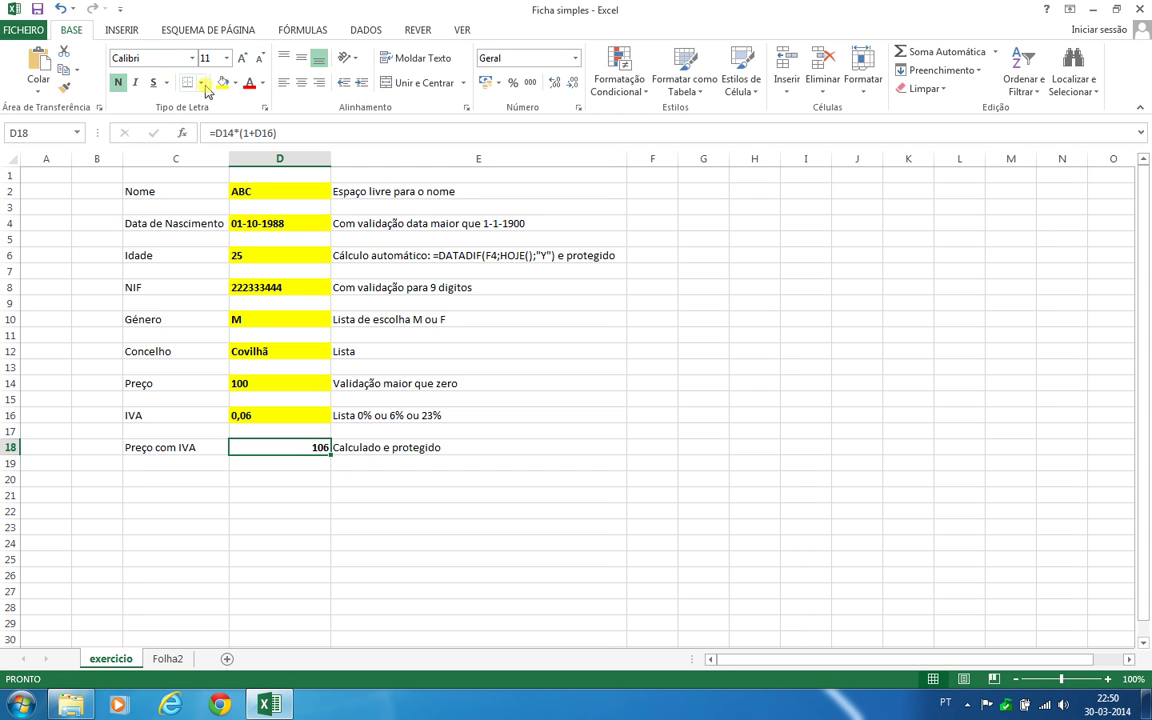
left_click(222, 82)
left_click(284, 82)
left_click(469, 619)
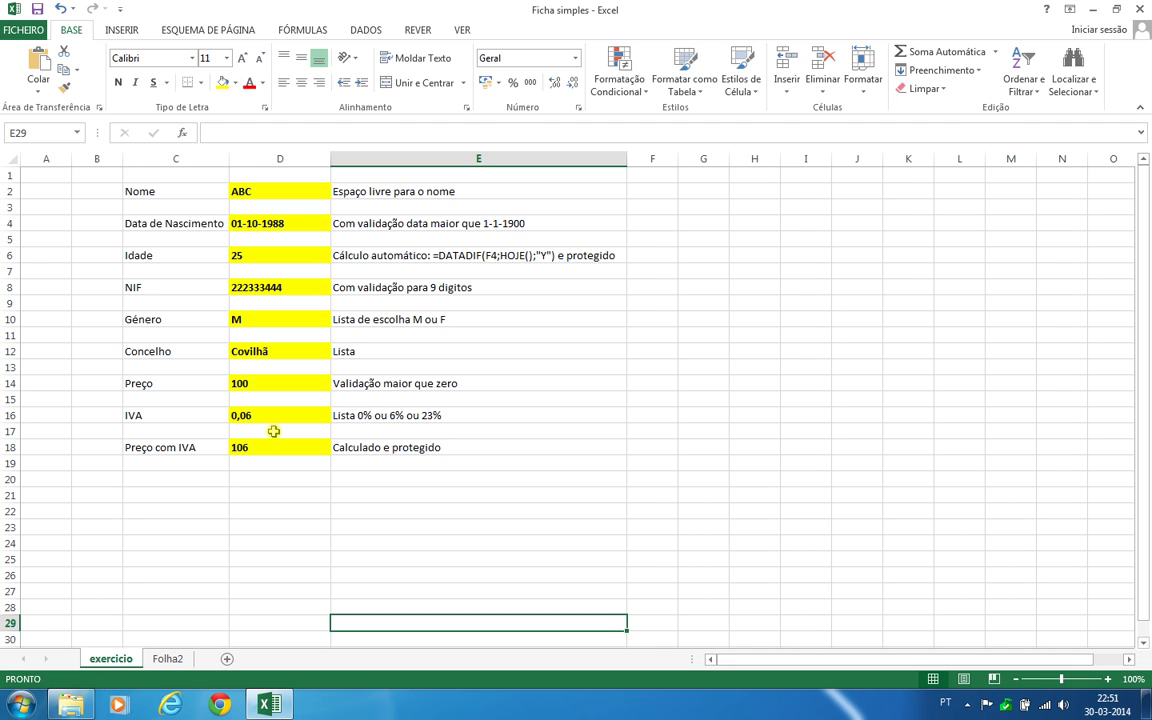
left_click(272, 191)
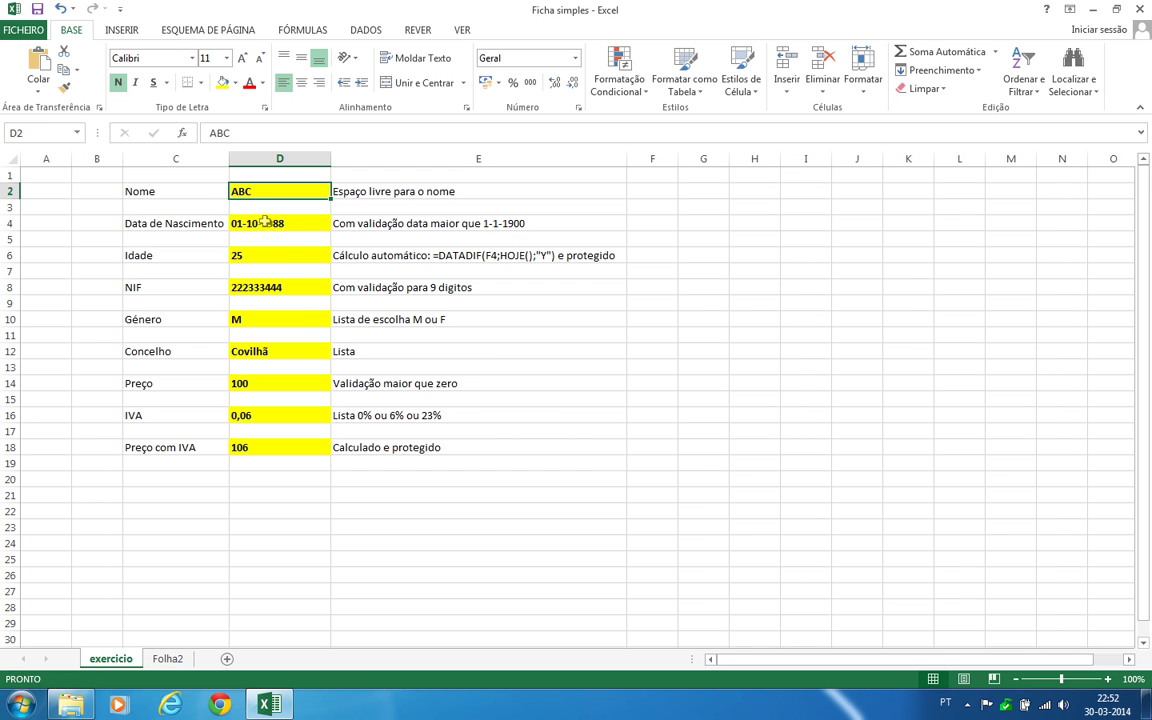
Select input cells D4, D8, D10, D12, D14, D16 and clear Protegida in Format Cells
left_click(266, 222, "ctrl")
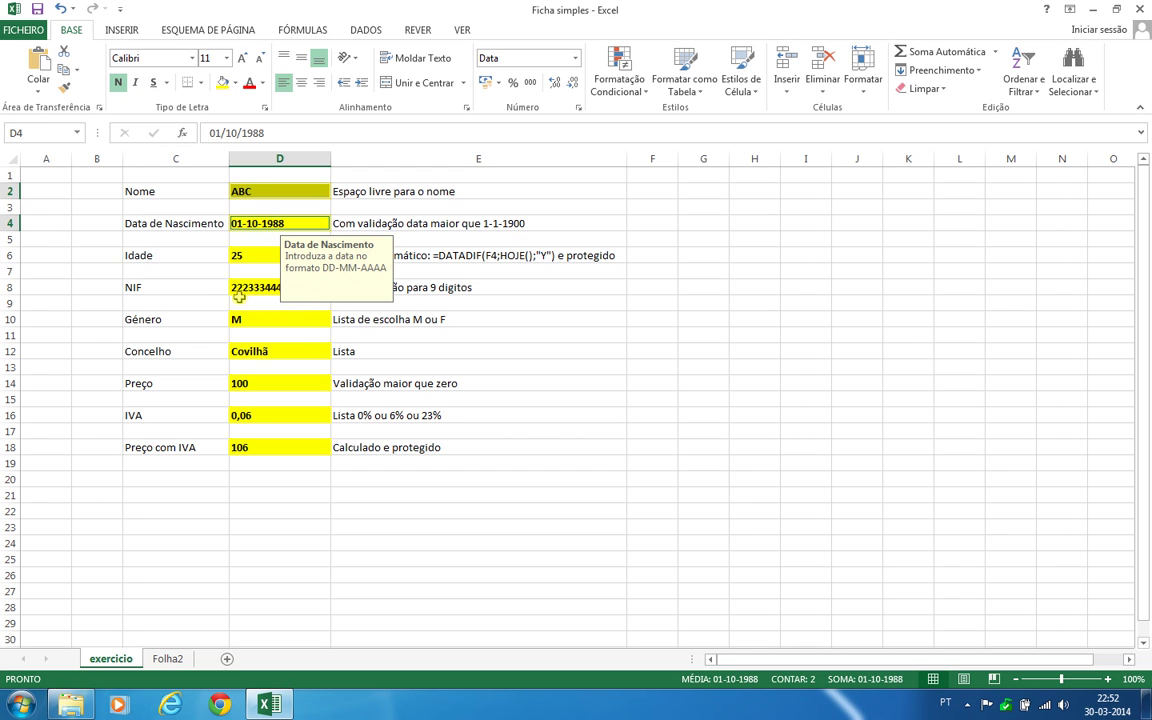
left_click(261, 288, "ctrl")
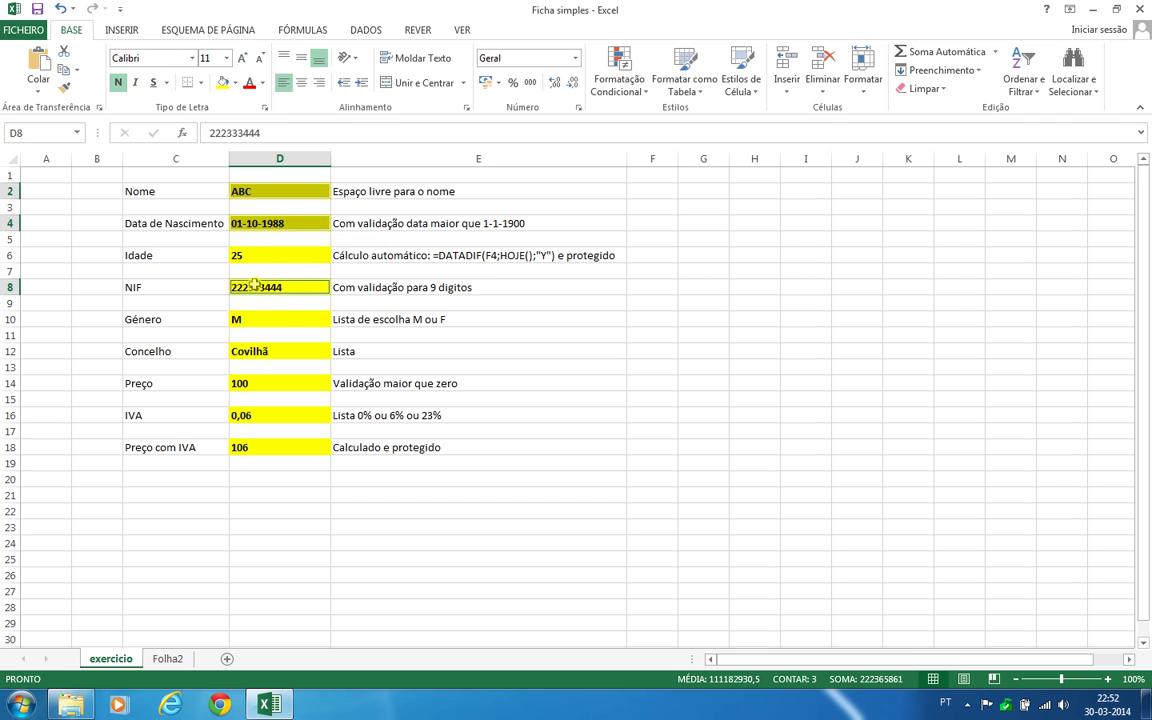
left_click(262, 317, "ctrl")
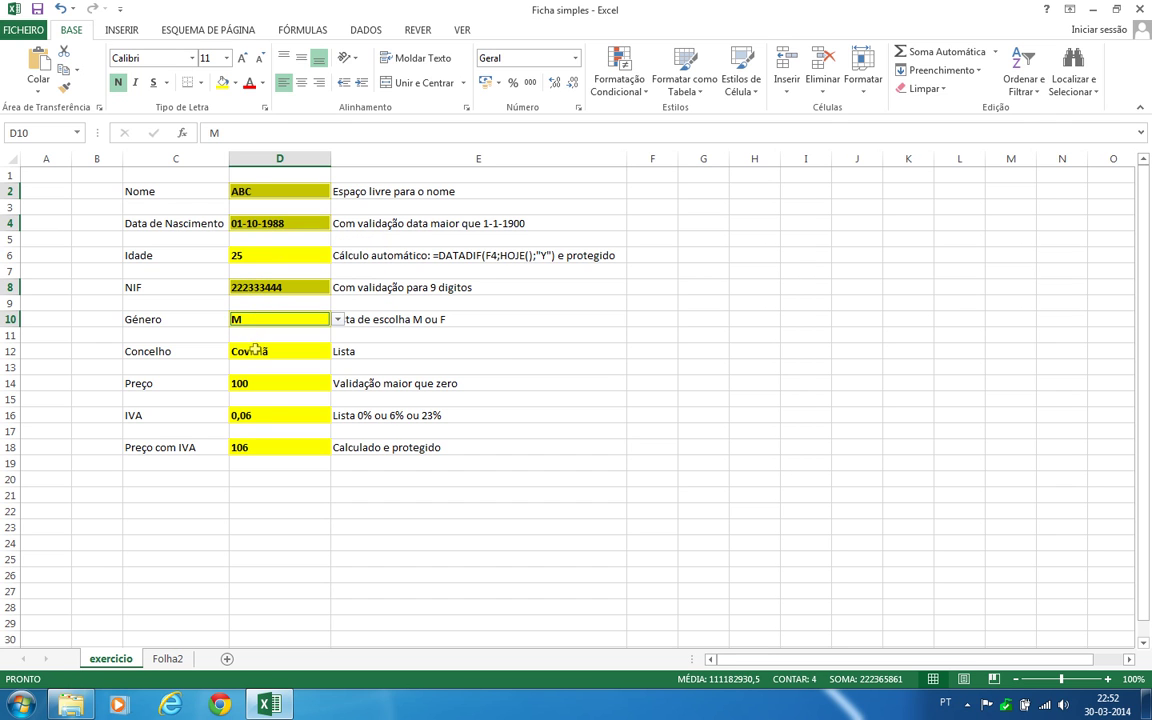
left_click(258, 352, "ctrl")
left_click(260, 385, "ctrl")
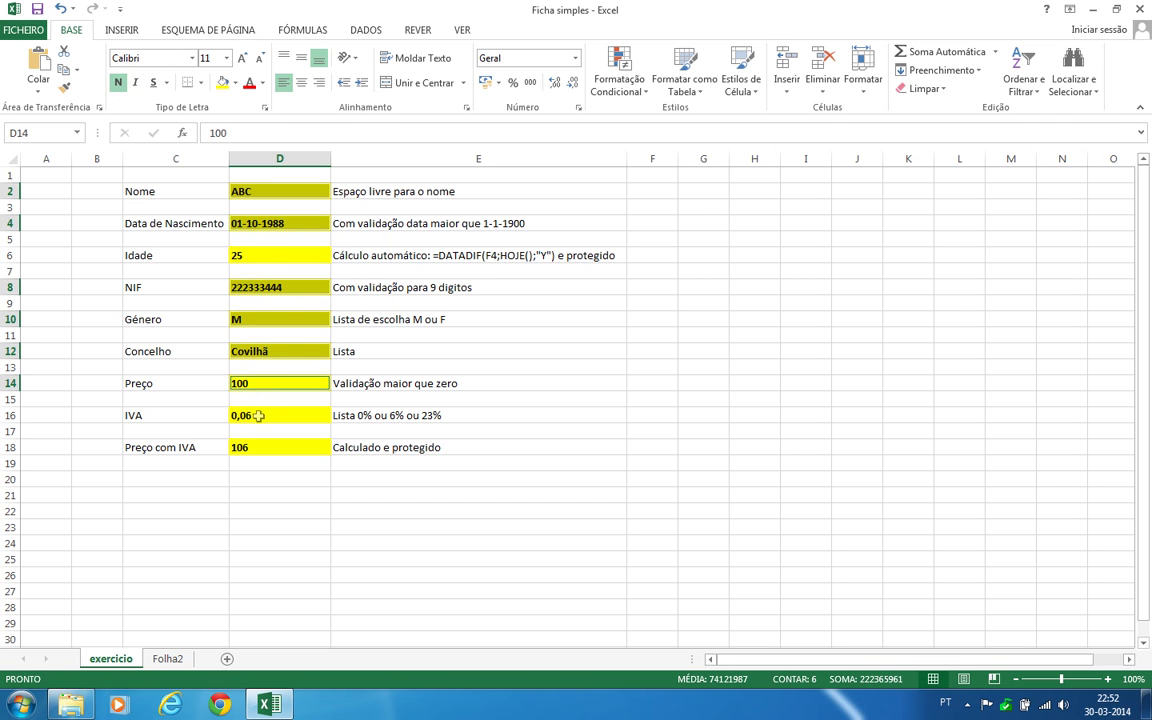
left_click(256, 416, "ctrl")
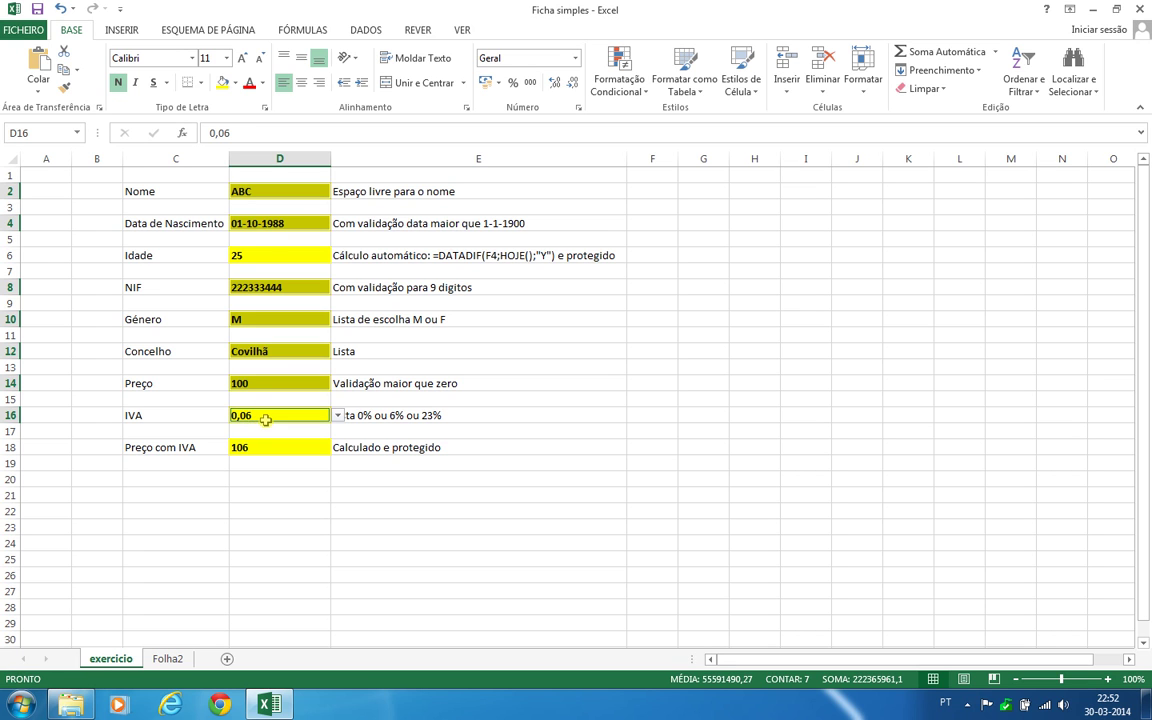
right_click(267, 420)
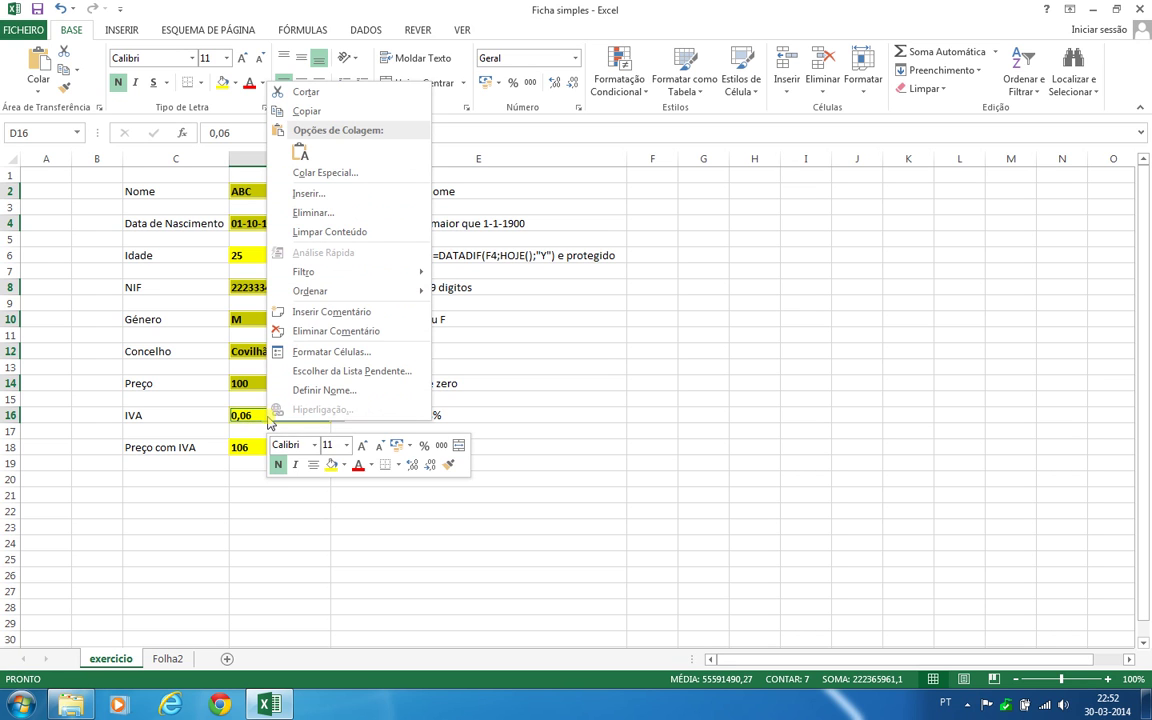
left_click(345, 354)
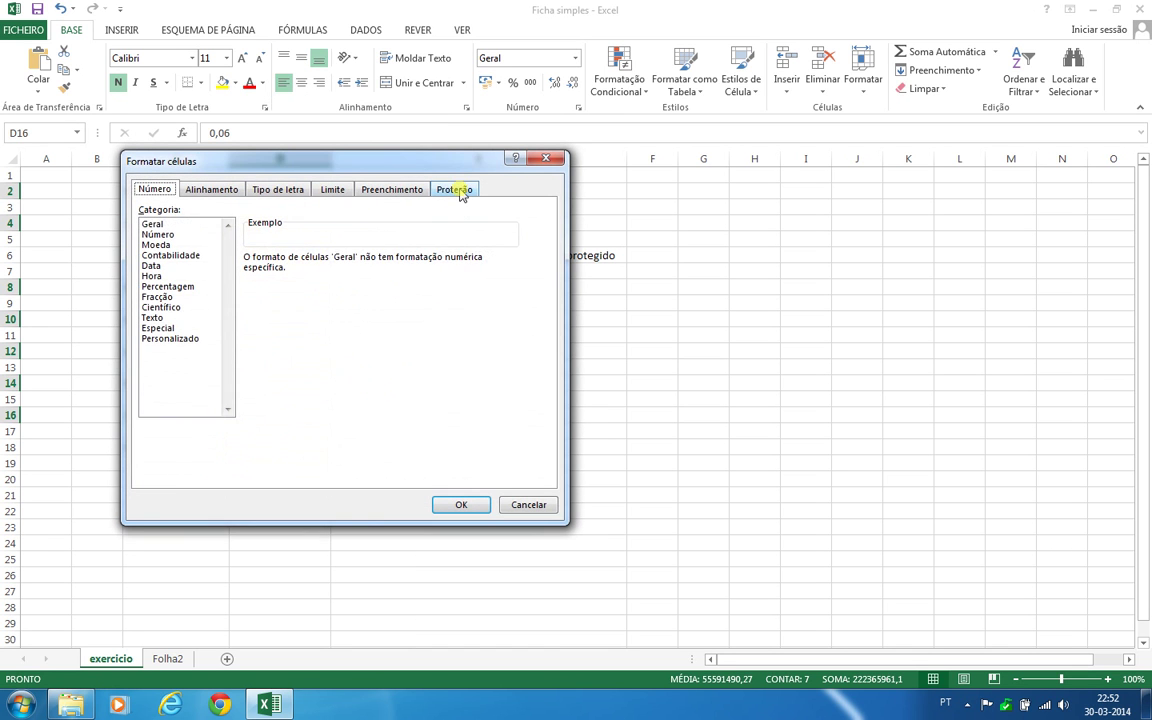
left_click(456, 190)
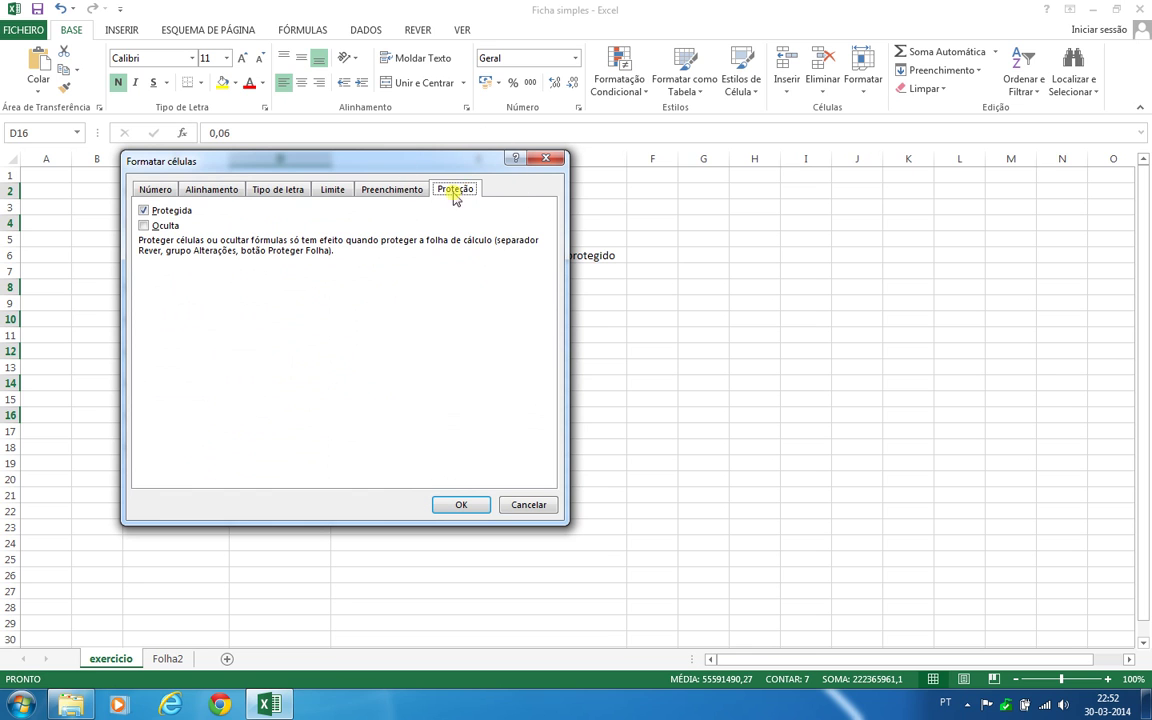
left_click(142, 211)
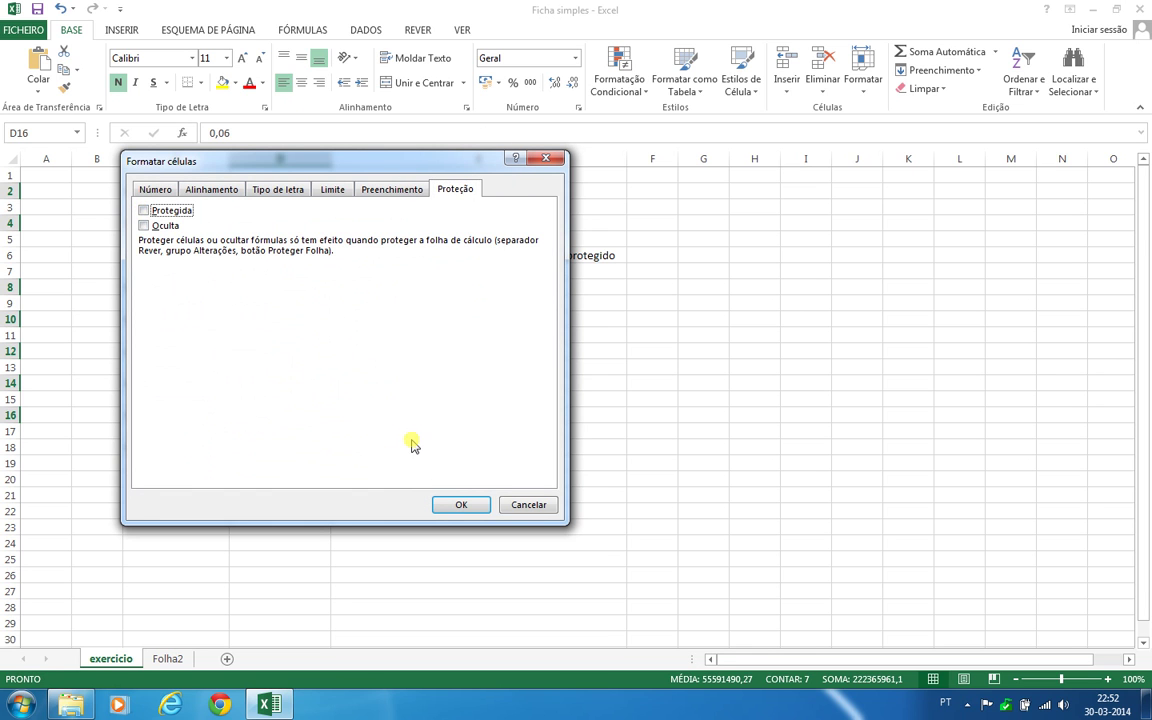
left_click(450, 505)
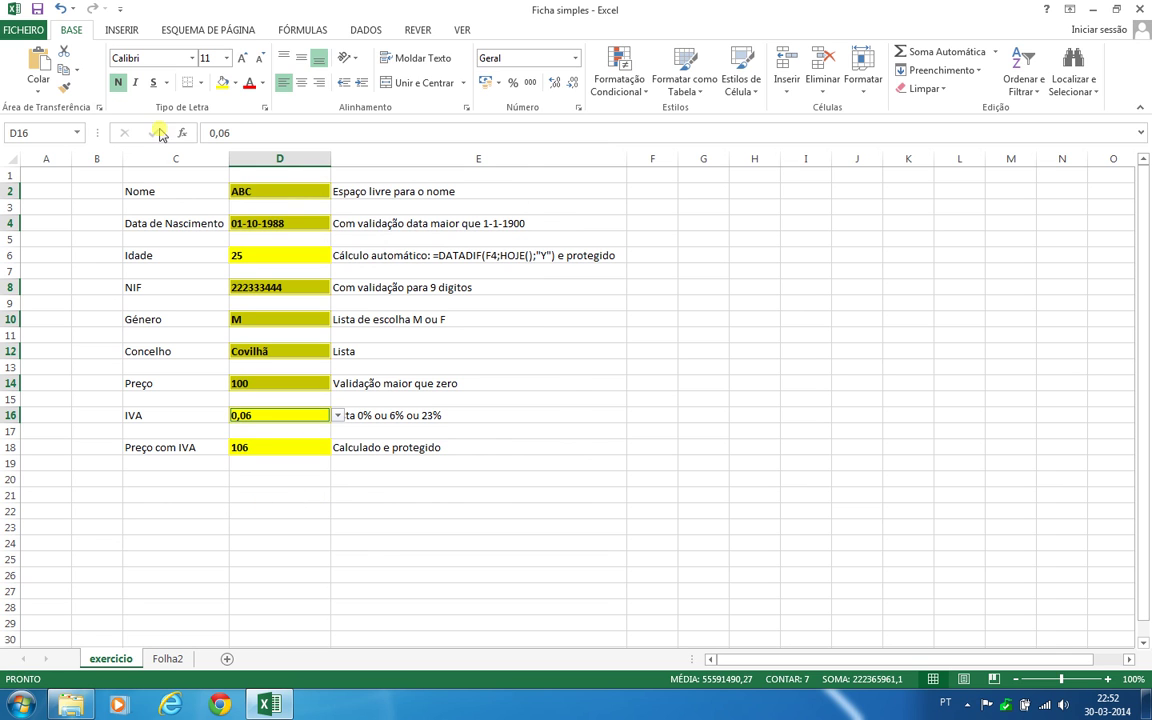
Fill the selected unlocked input cells with a light orange (peach) colour
left_click(234, 83)
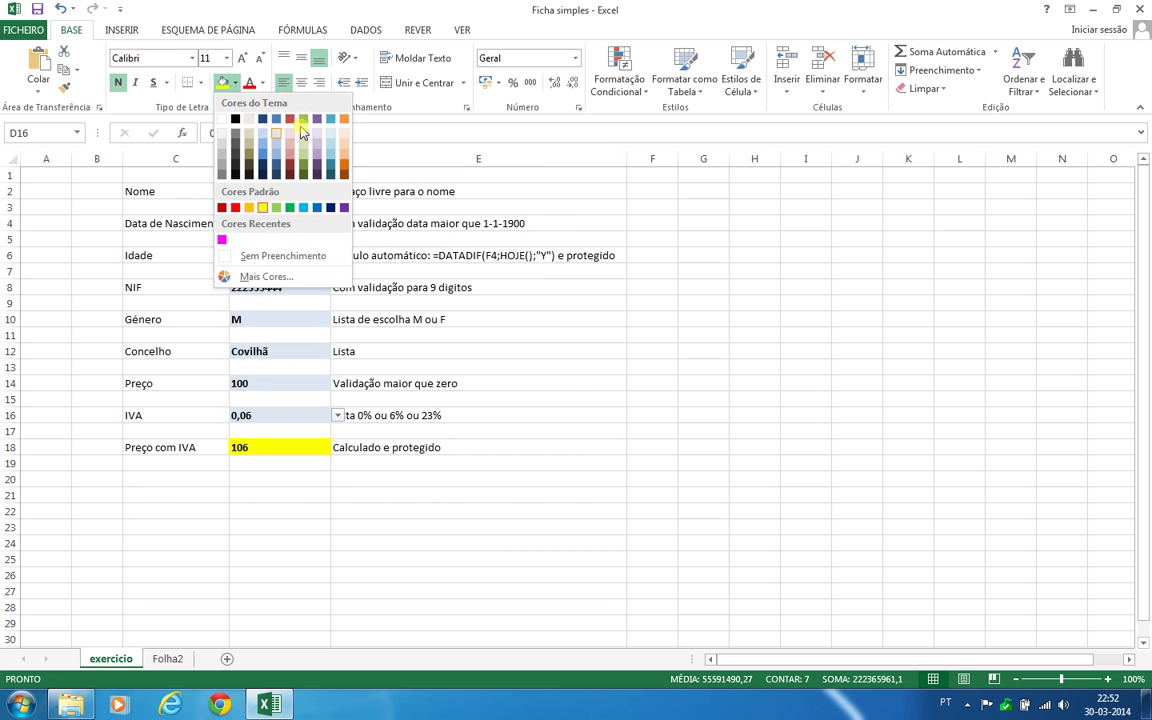
left_click(344, 140)
left_click(420, 543)
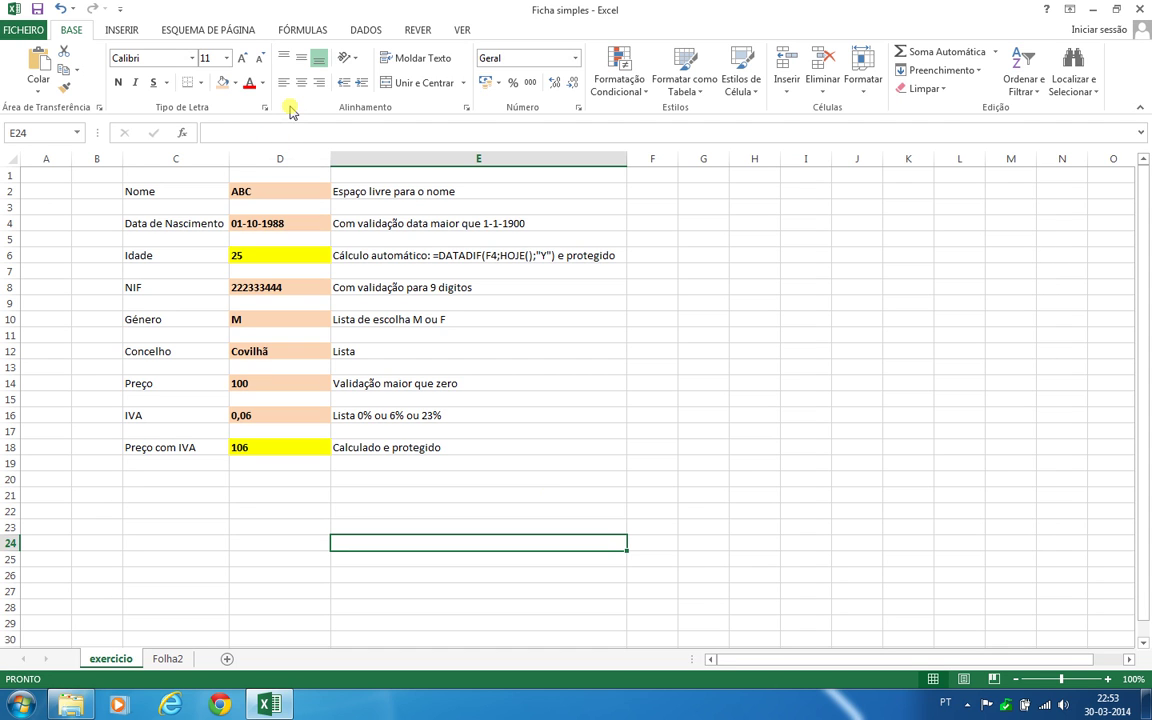
left_click(418, 31)
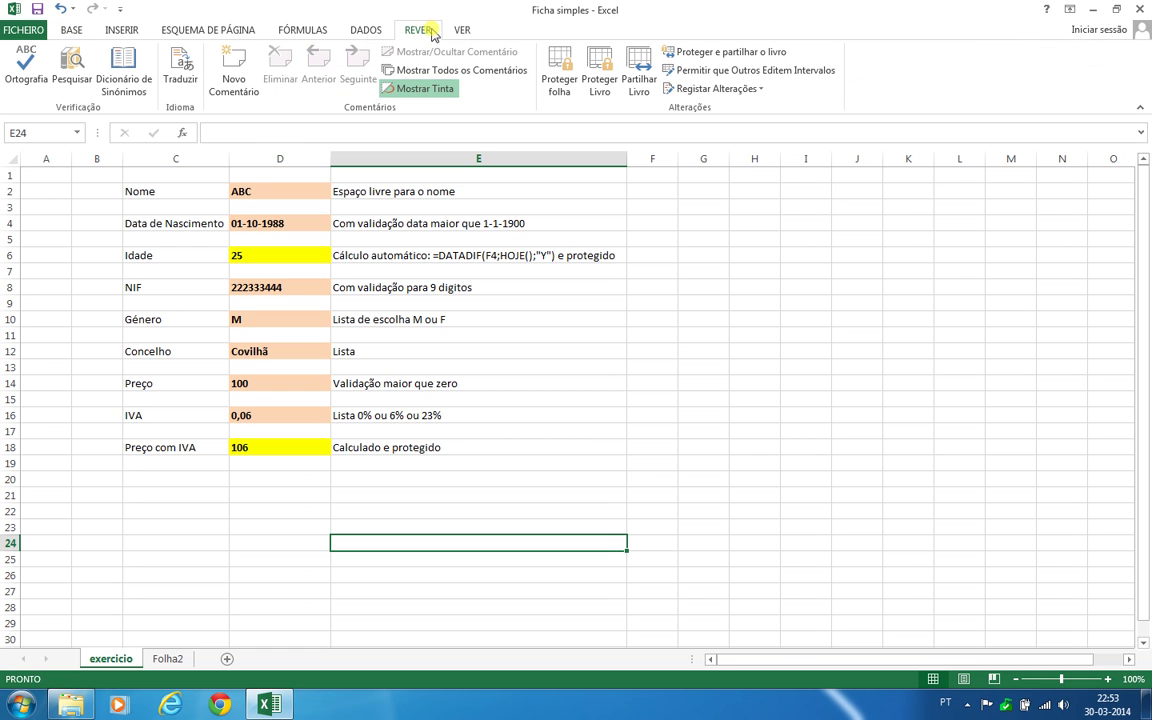
Protect the exercicio sheet with a password, disallowing selection of locked cells
left_click(559, 85)
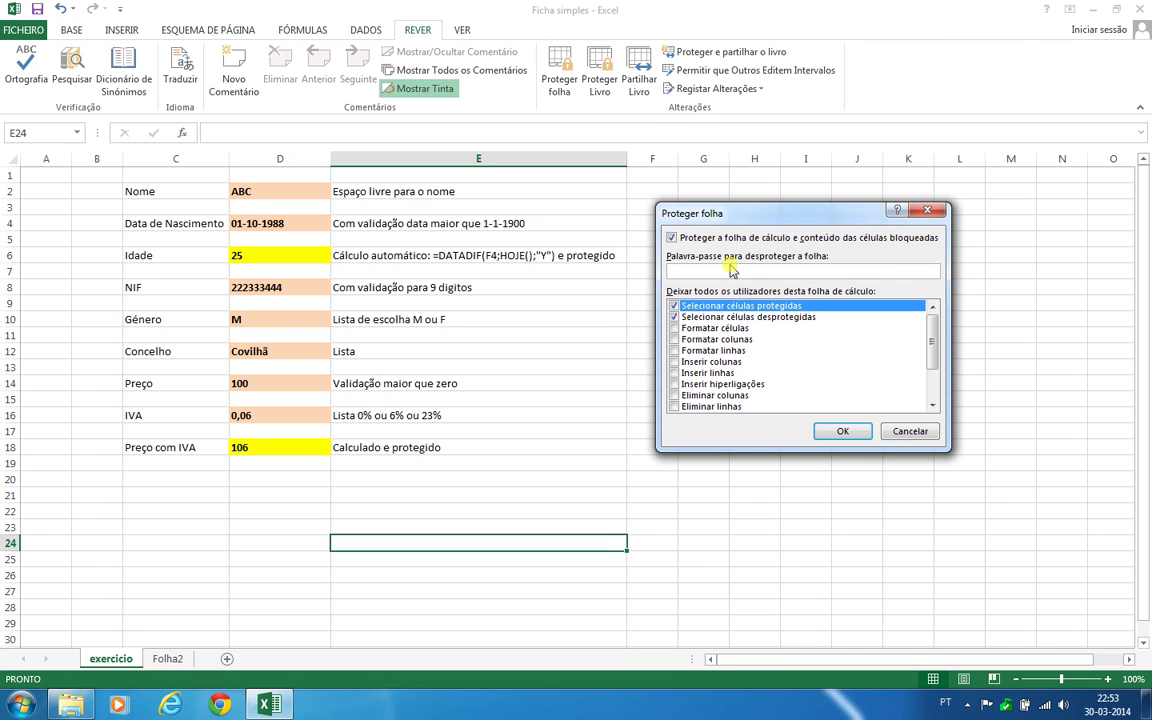
type("123")
left_click(674, 306)
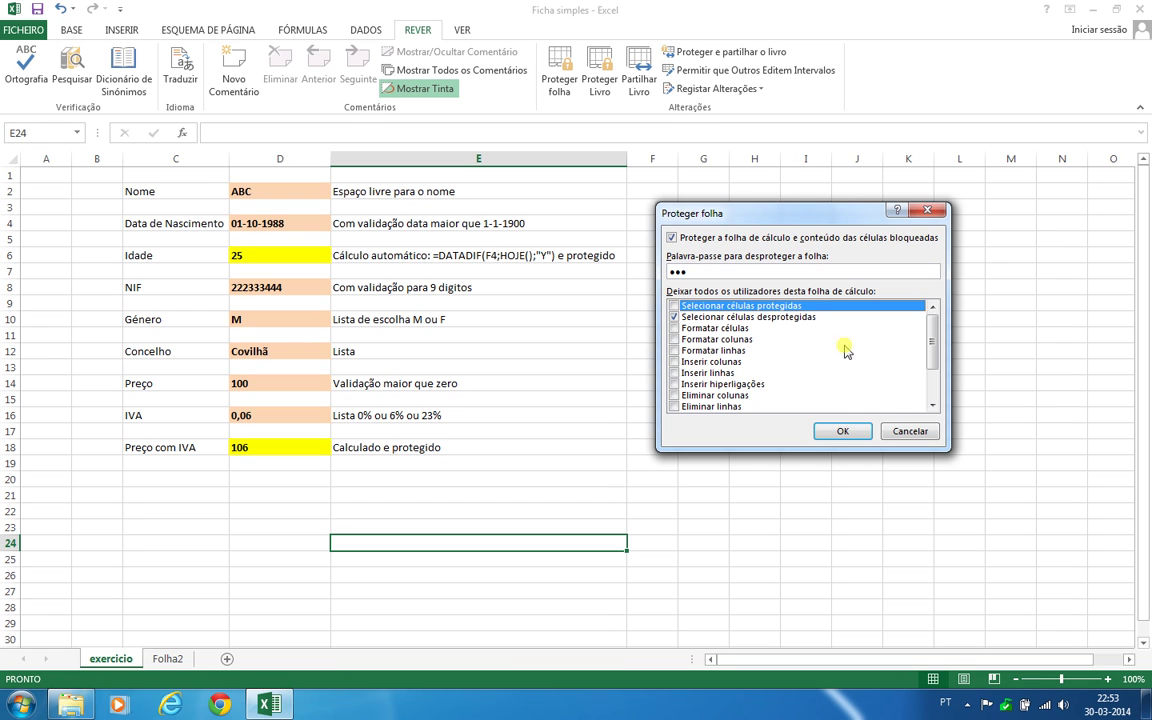
left_click(842, 431)
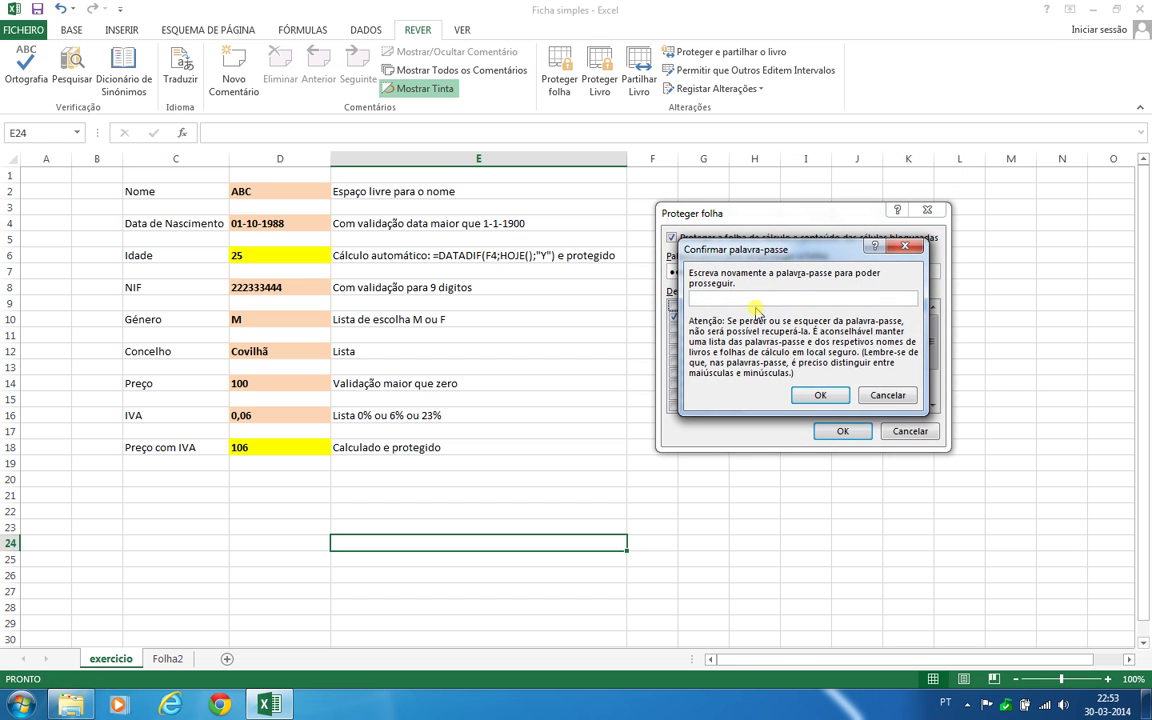
type("123")
left_click(812, 398)
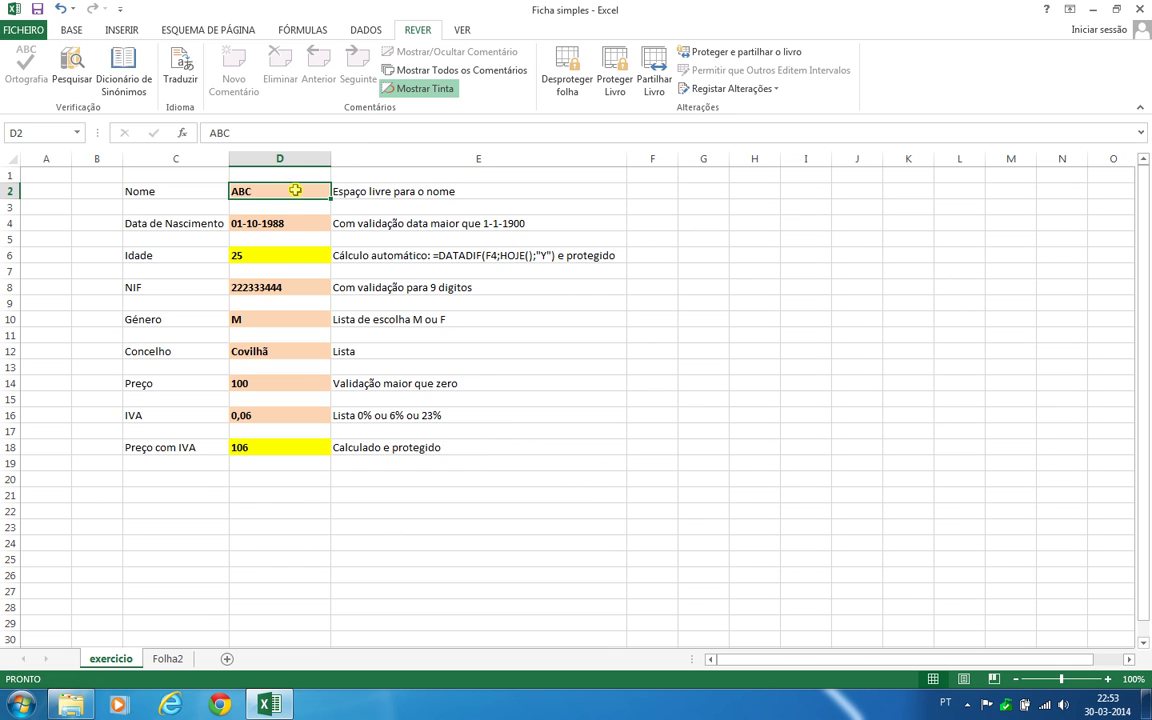
Enter XYZ as Nome in D2 and 1-01-1997 as the birth date in D4
left_click(302, 223)
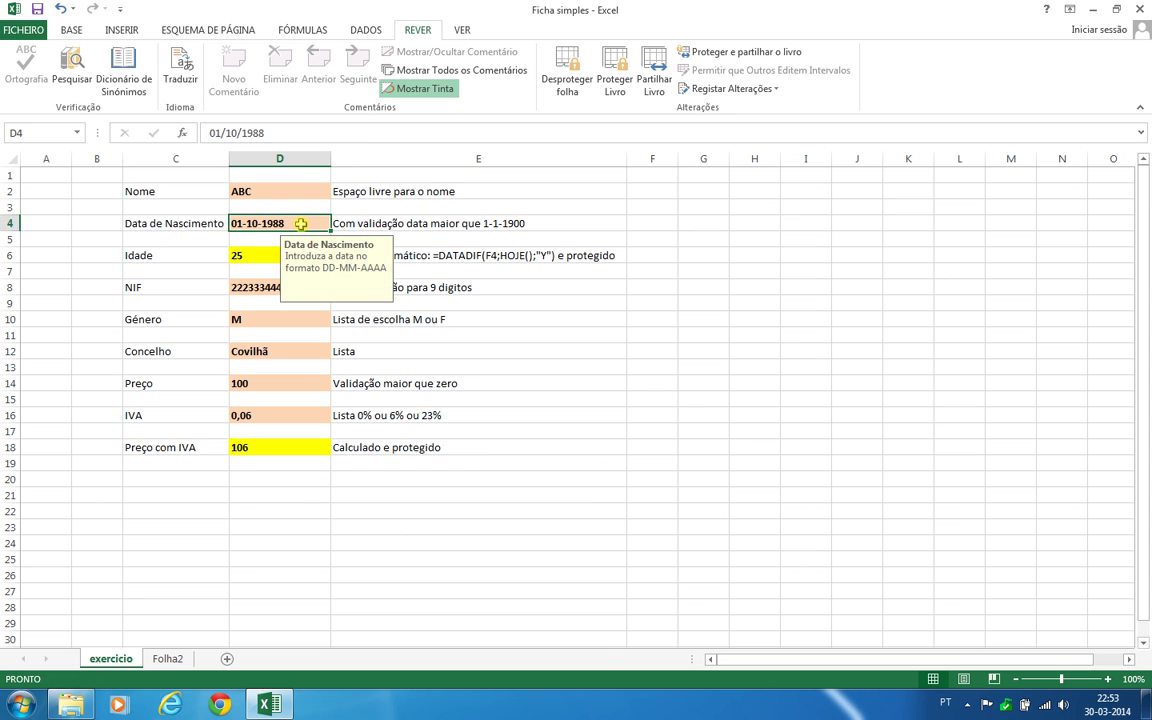
left_click(266, 288)
left_click(264, 318)
left_click(268, 352)
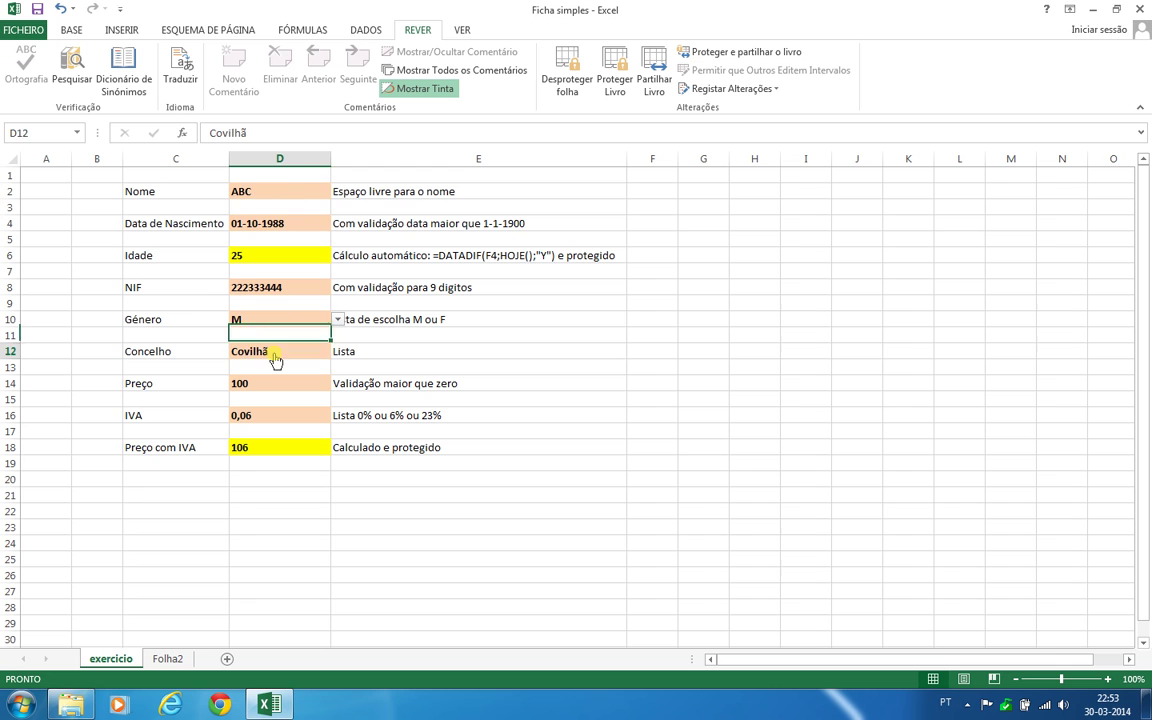
left_click(300, 191)
type("XYZ")
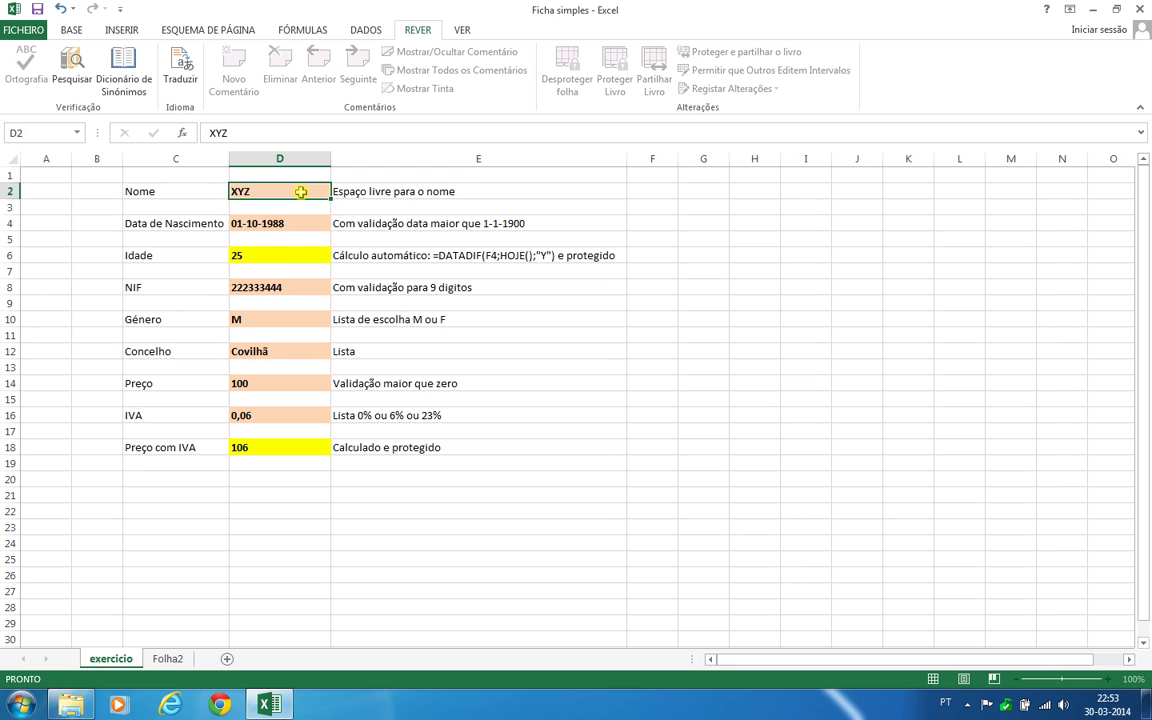
key("Return")
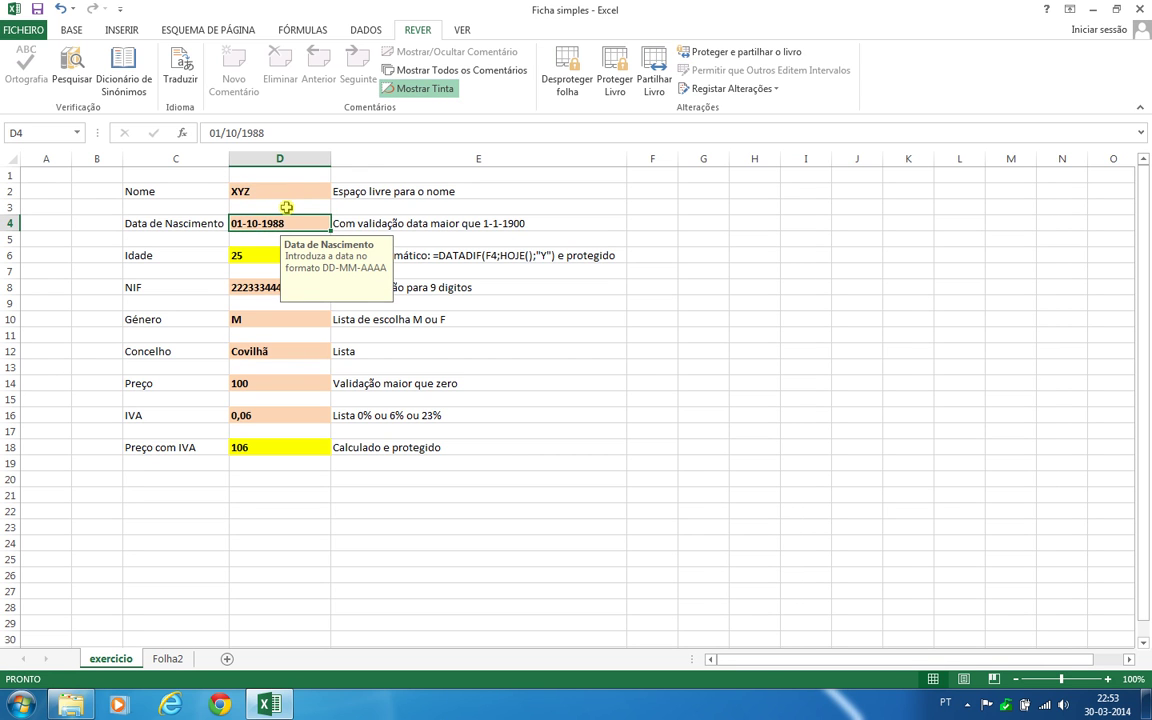
type("1")
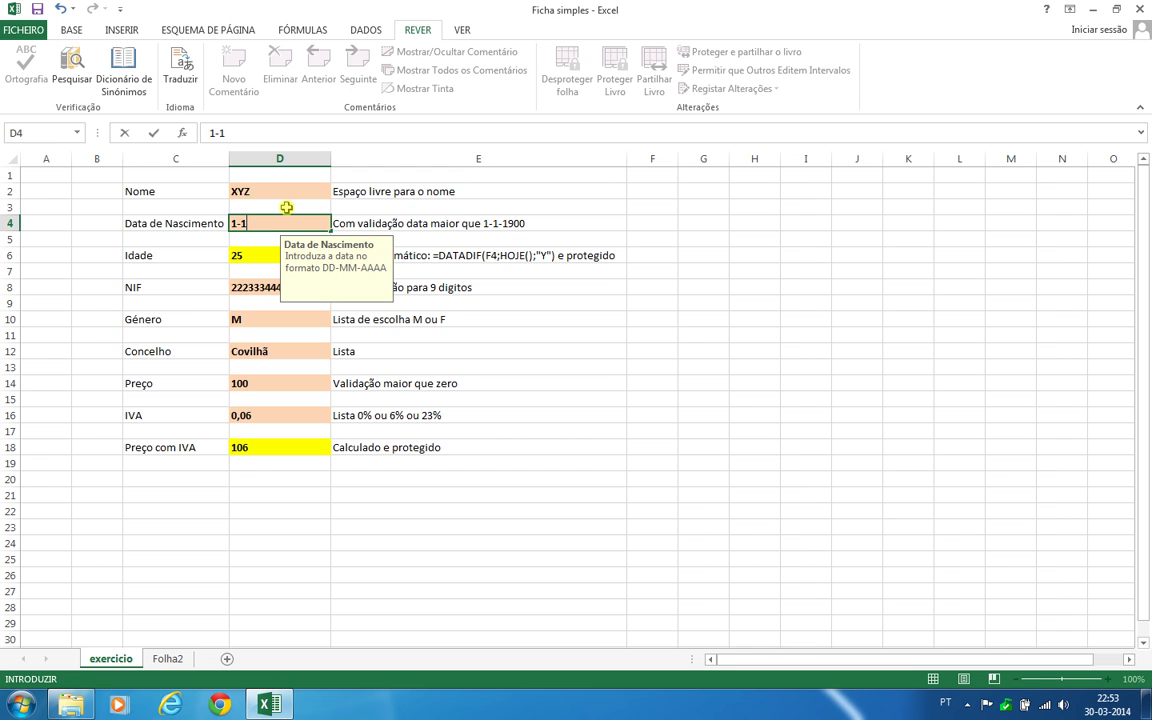
type("-01-1997")
key("Return")
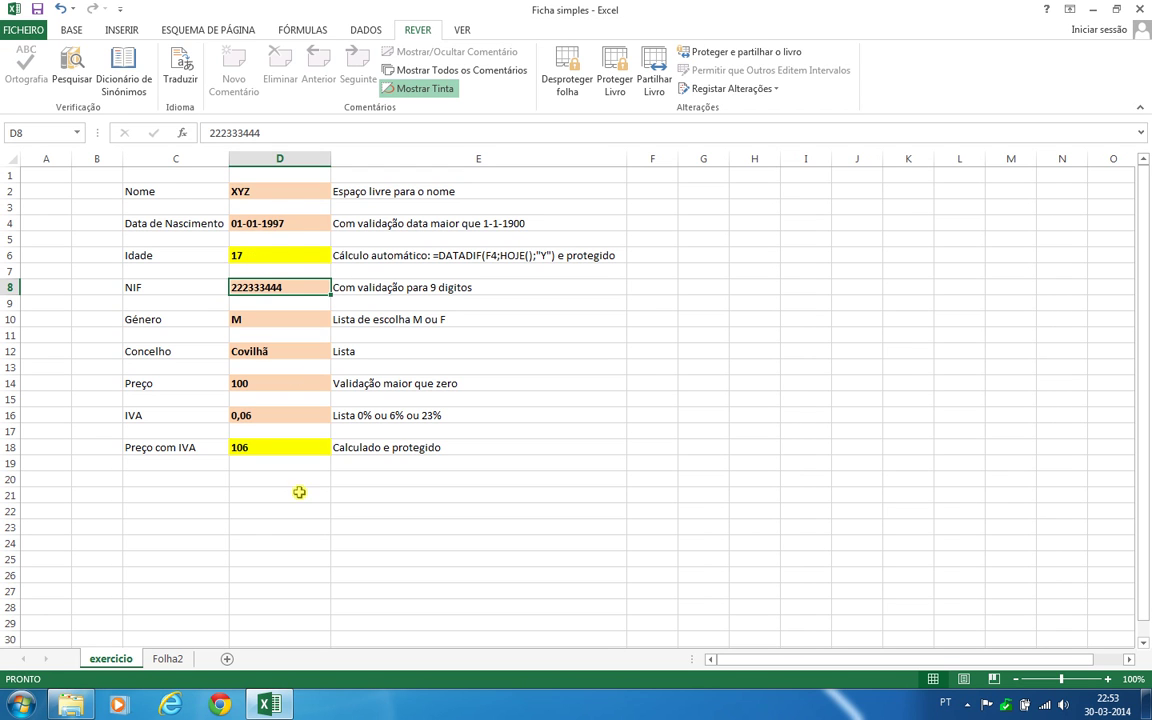
Set Preço in D14 to 200 and choose 23% IVA from D16's dropdown
left_click(269, 384)
type("200")
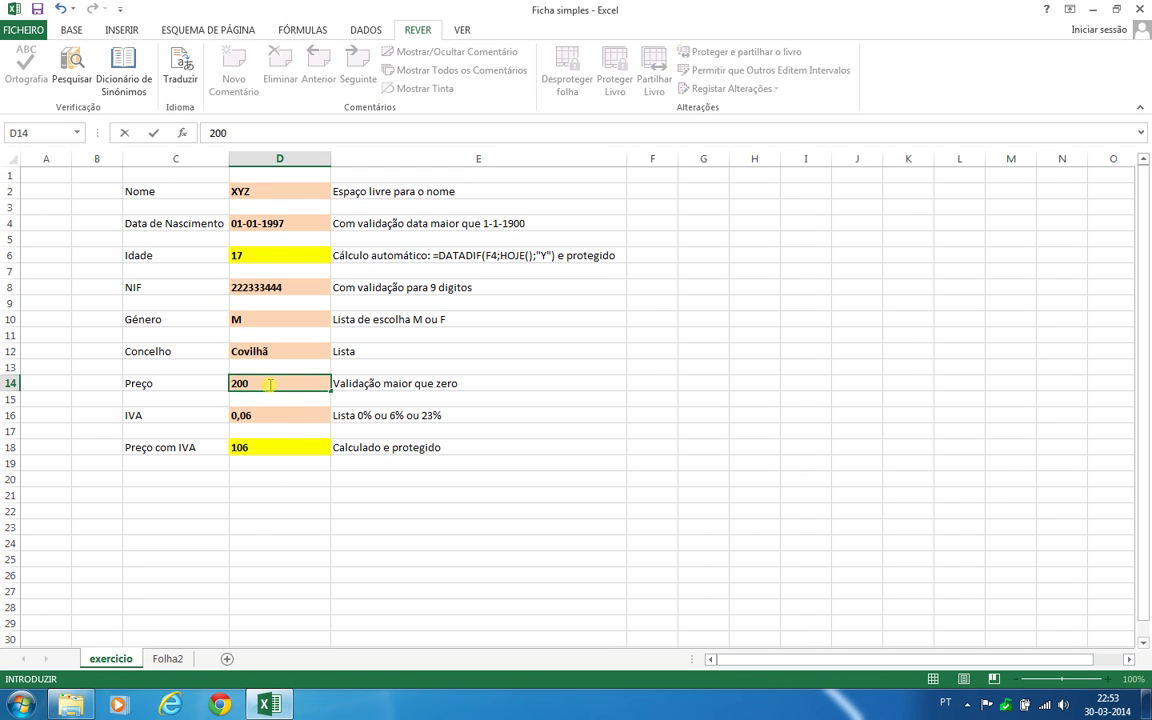
key("Return")
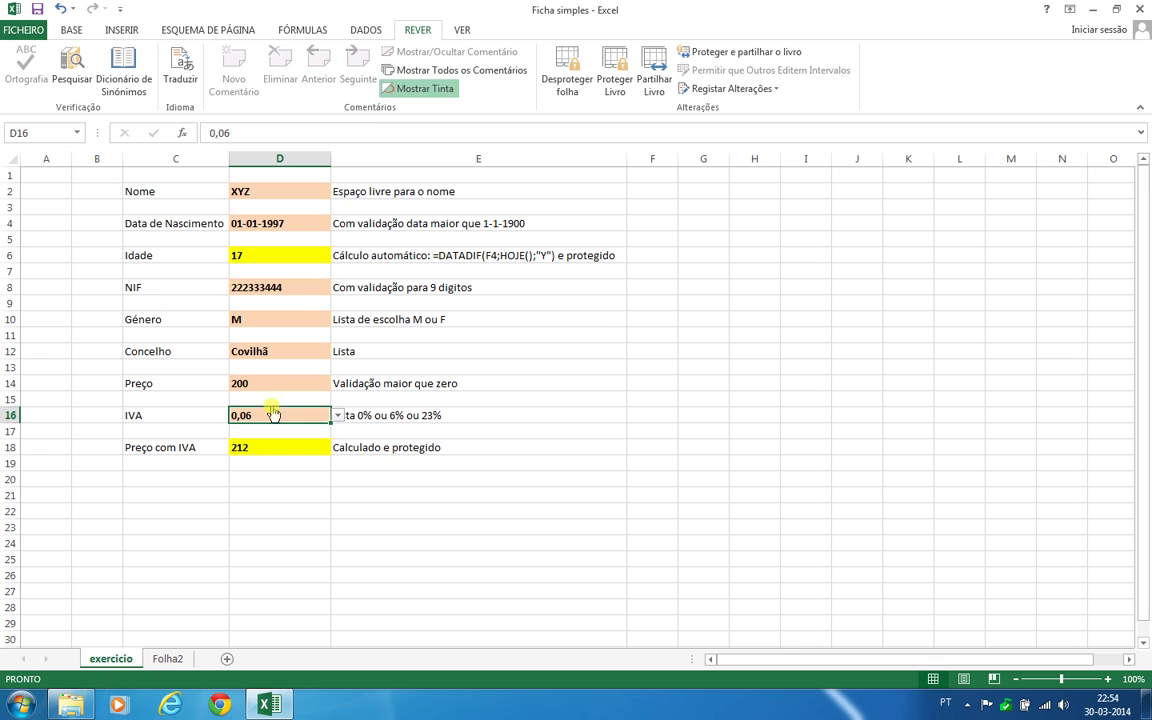
left_click(338, 415)
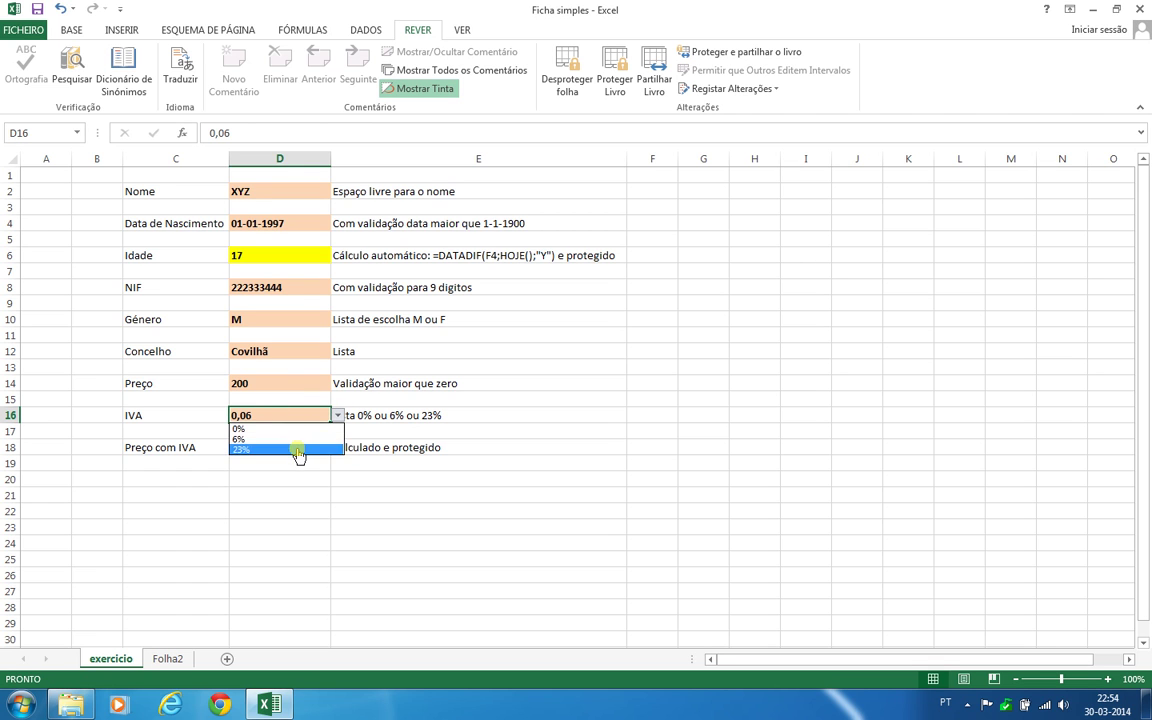
left_click(301, 454)
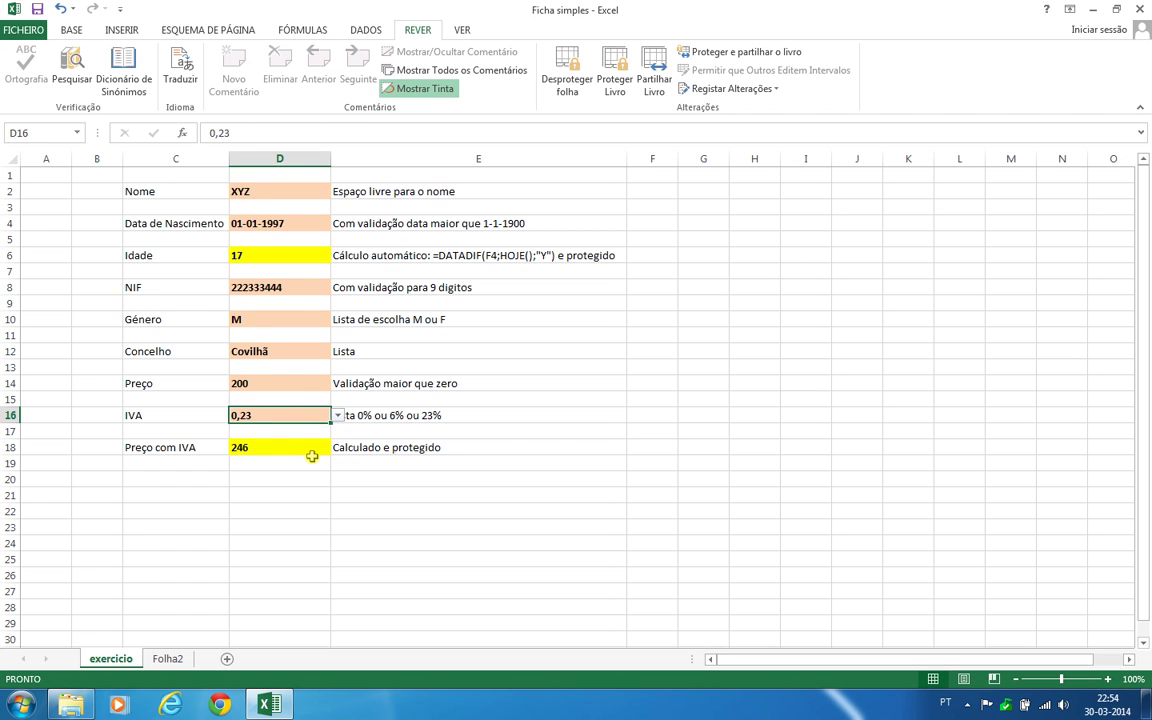